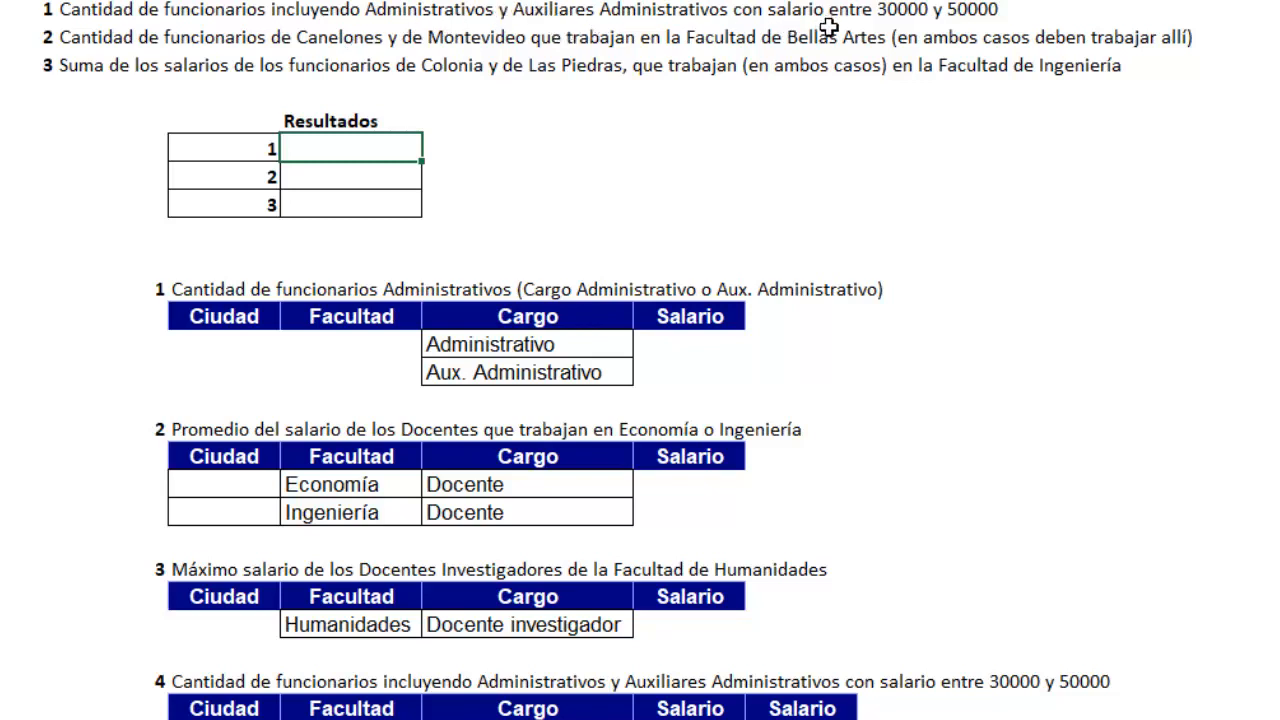
# - Start a CONTAR.SI.CONJUNTO formula in result cell 1 of the conditional functions table
pyautogui.scroll(-4, 799, 47)
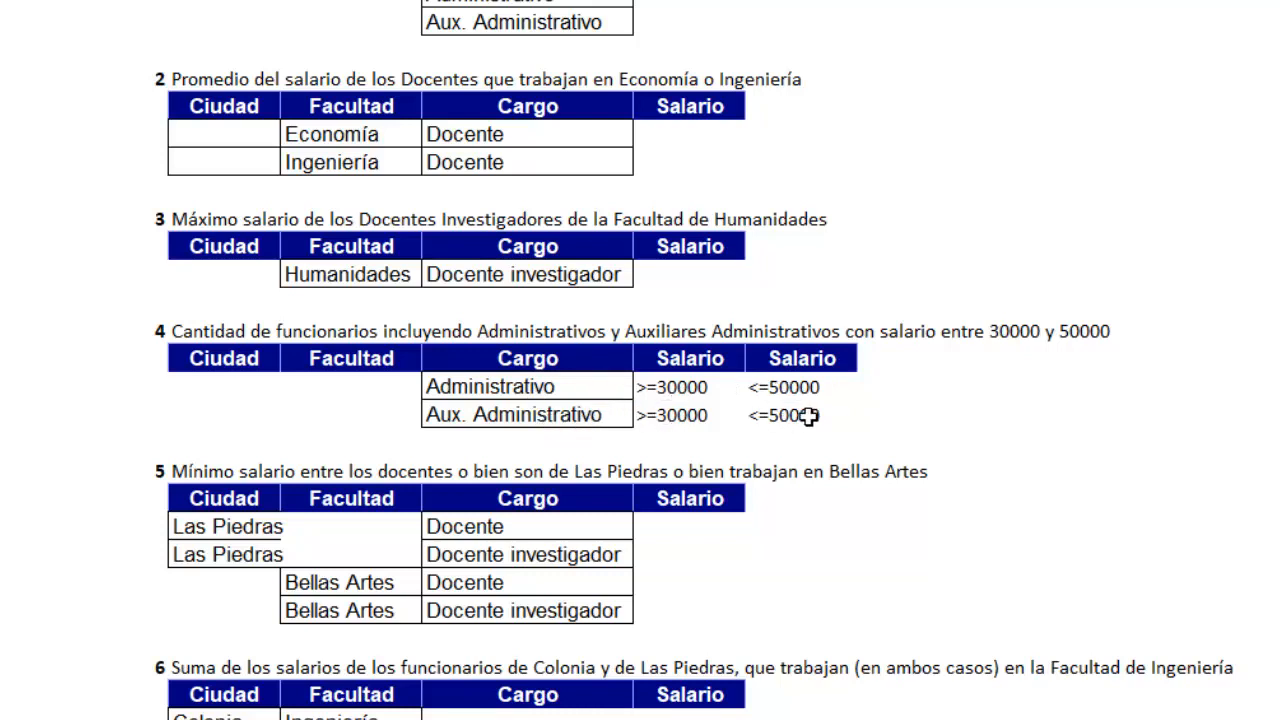
pyautogui.scroll(4, 720, 410)
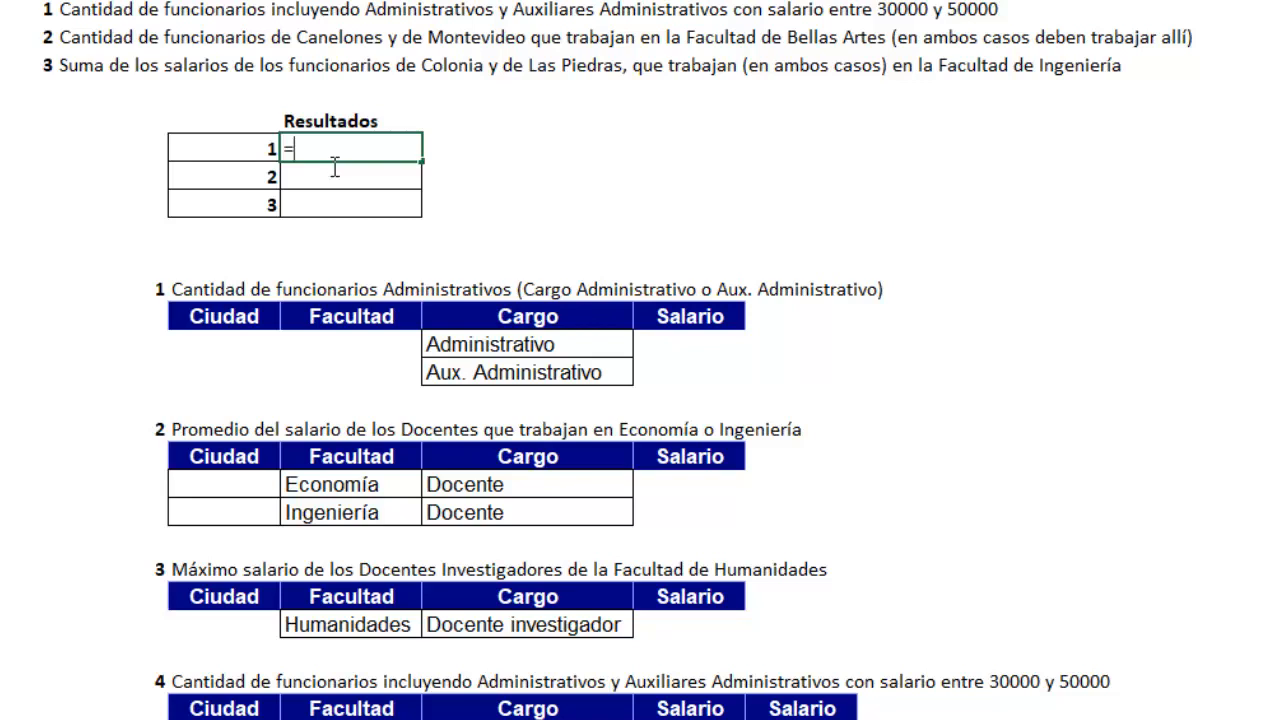
pyautogui.write('Contar.si')
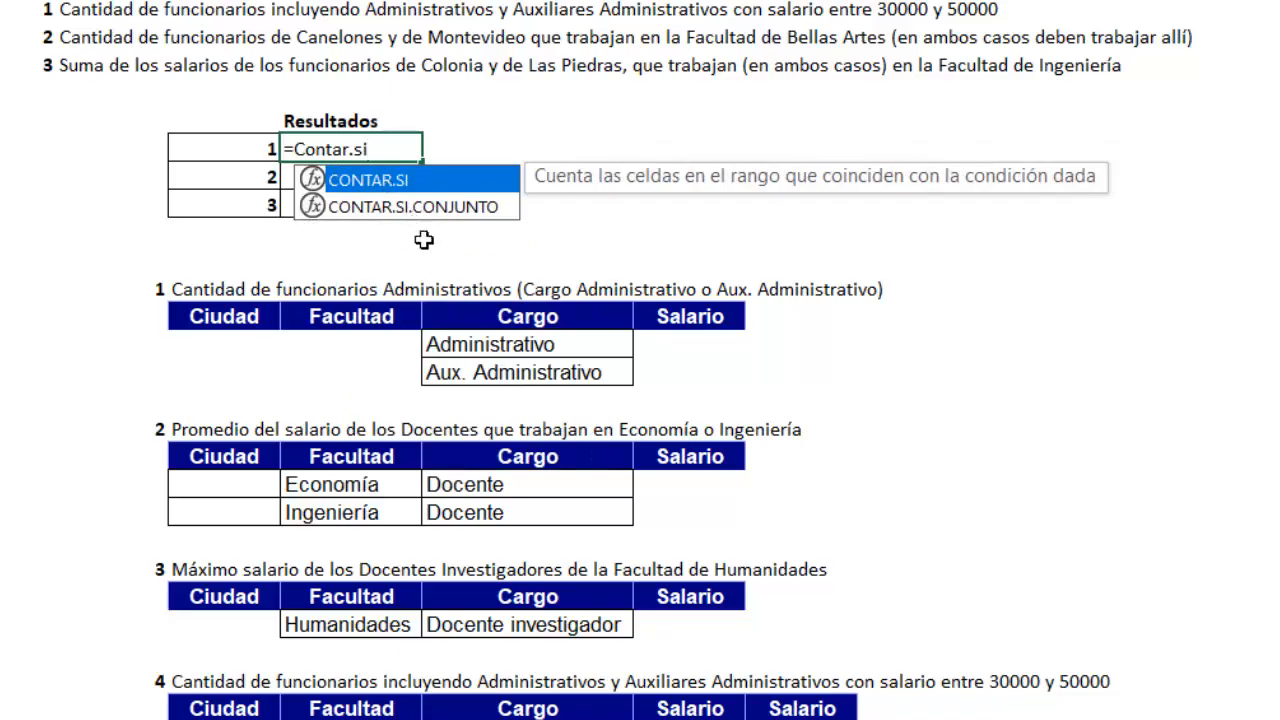
pyautogui.click(422, 207)
pyautogui.doubleClick(422, 207)
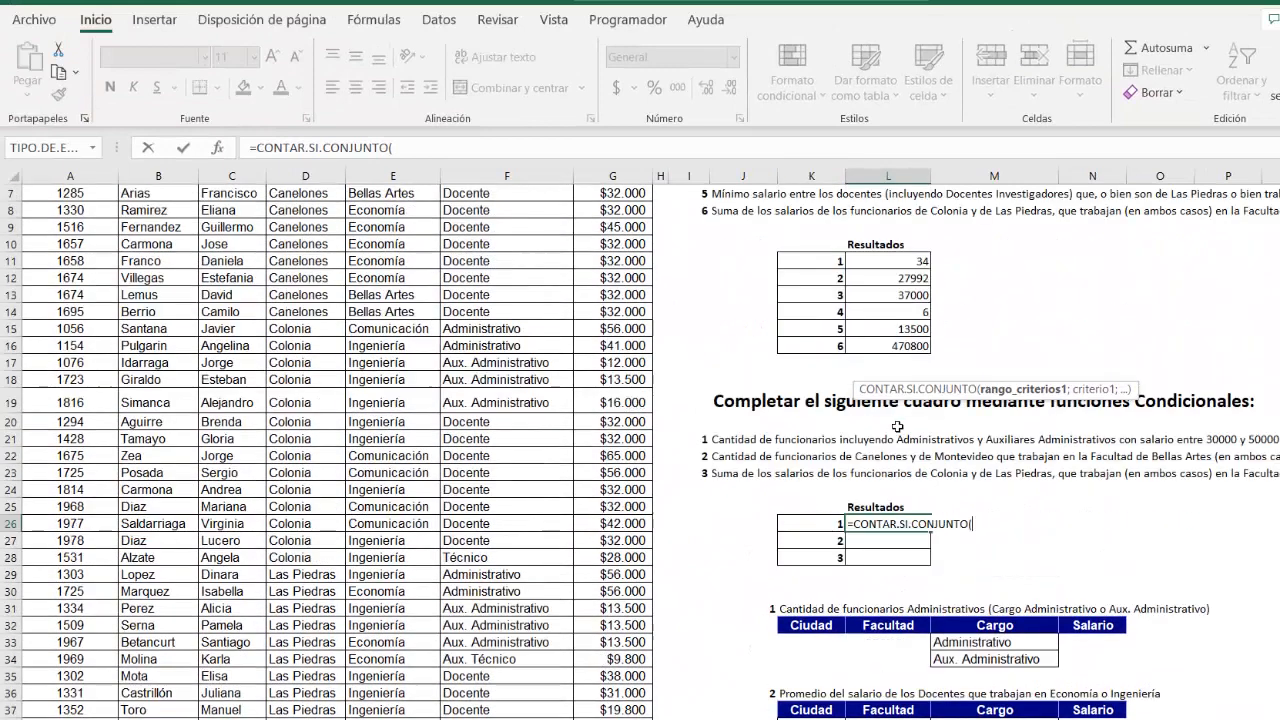
# - Set the Cargo data F2:F115 as the formula's first criteria range, followed by a semicolon
pyautogui.scroll(2, 428, 320)
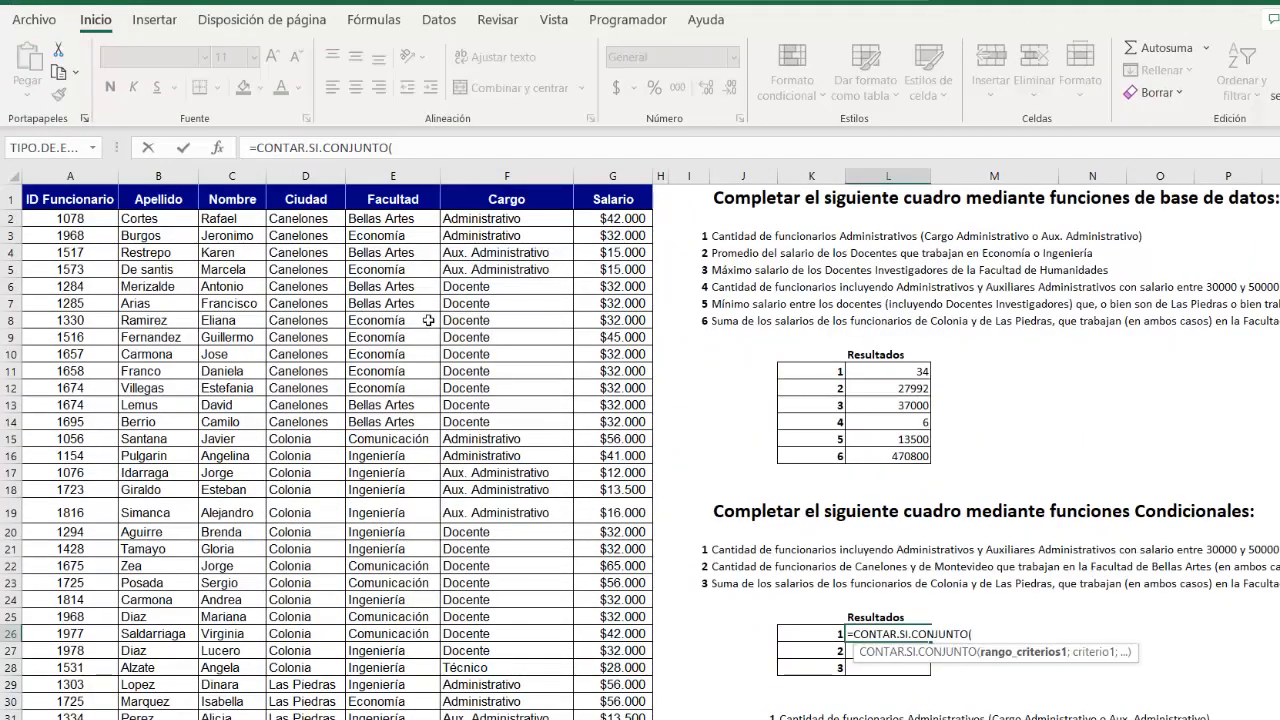
pyautogui.click(508, 213)
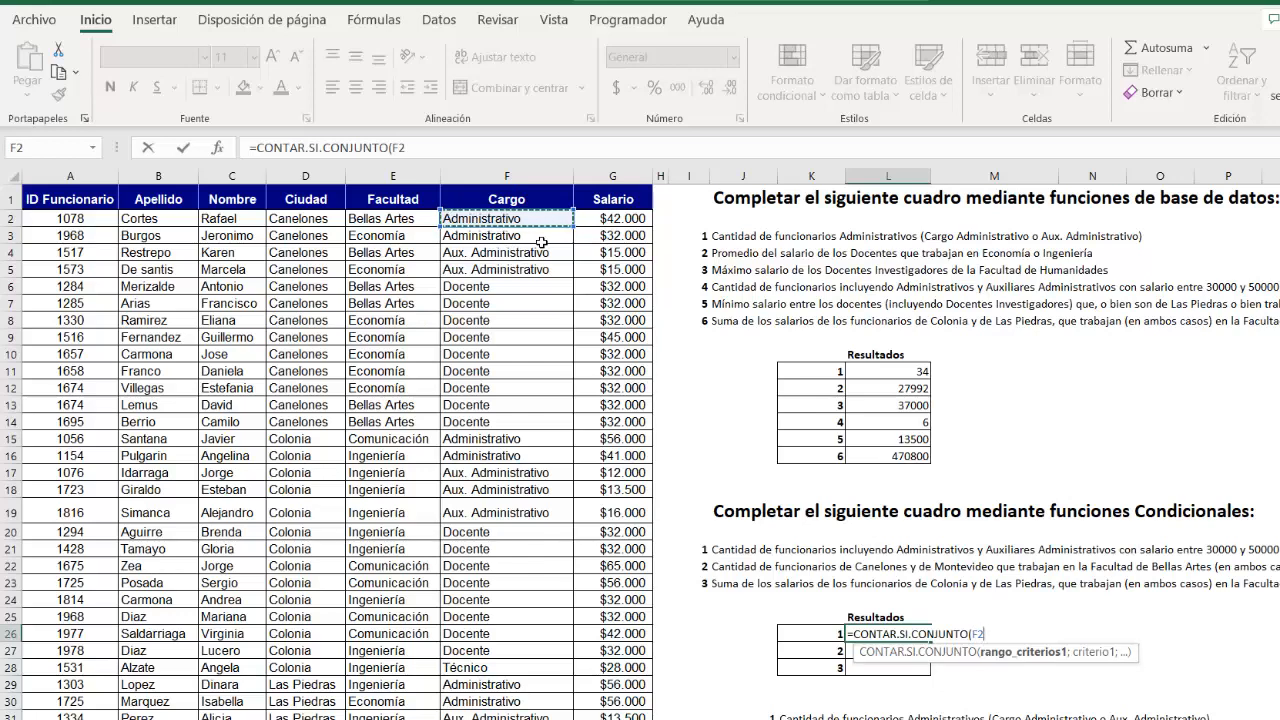
pyautogui.hotkey('ctrl', 'shift', 'Down')
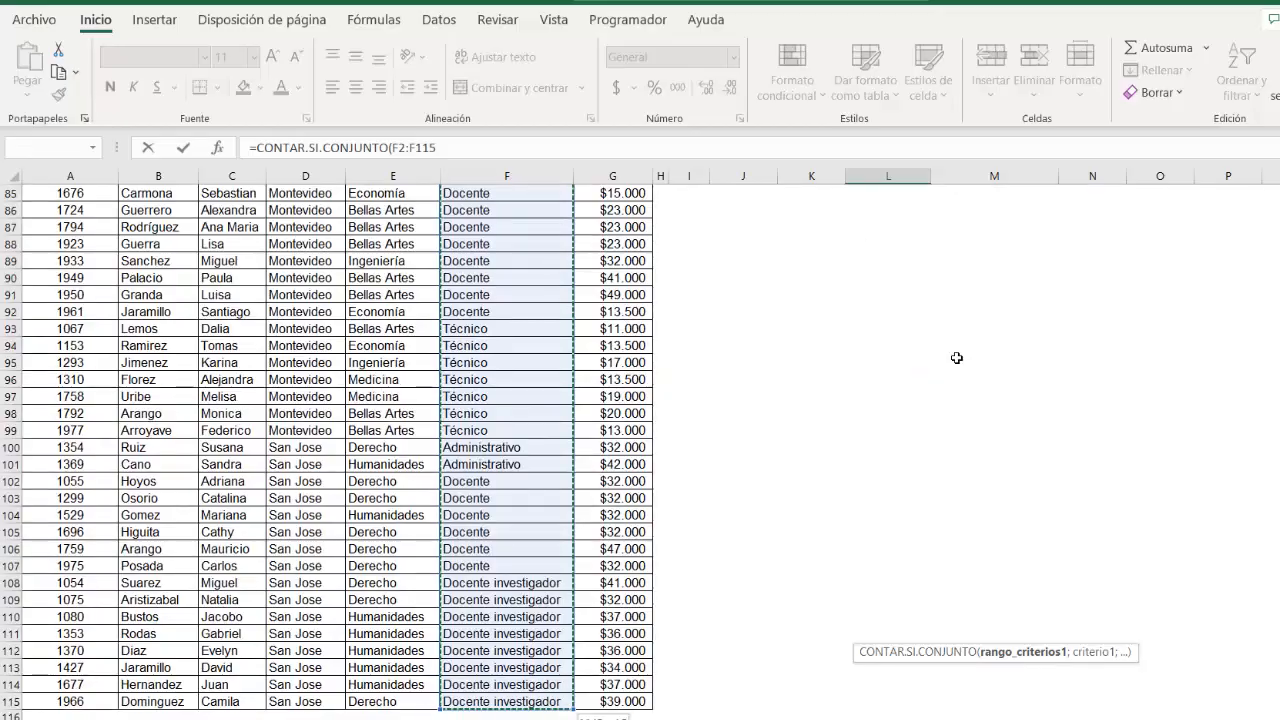
pyautogui.scroll(19, 874, 357)
pyautogui.scroll(8, 957, 358)
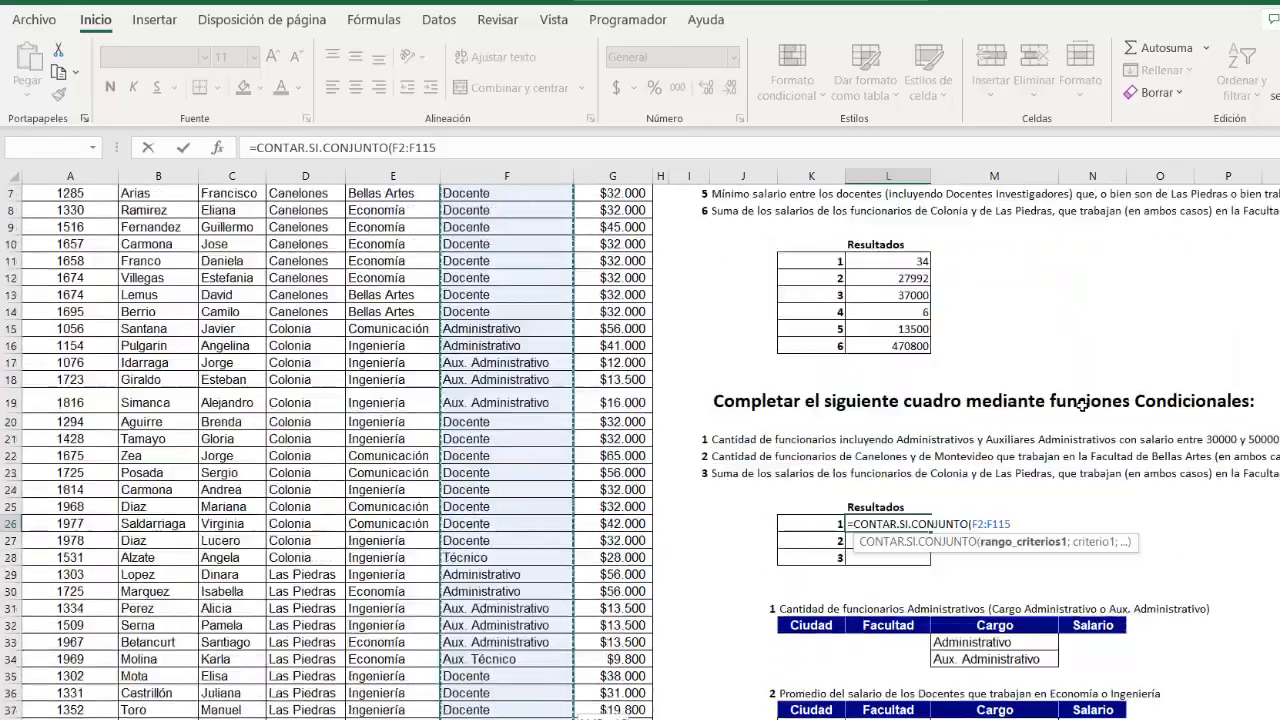
pyautogui.write(';')
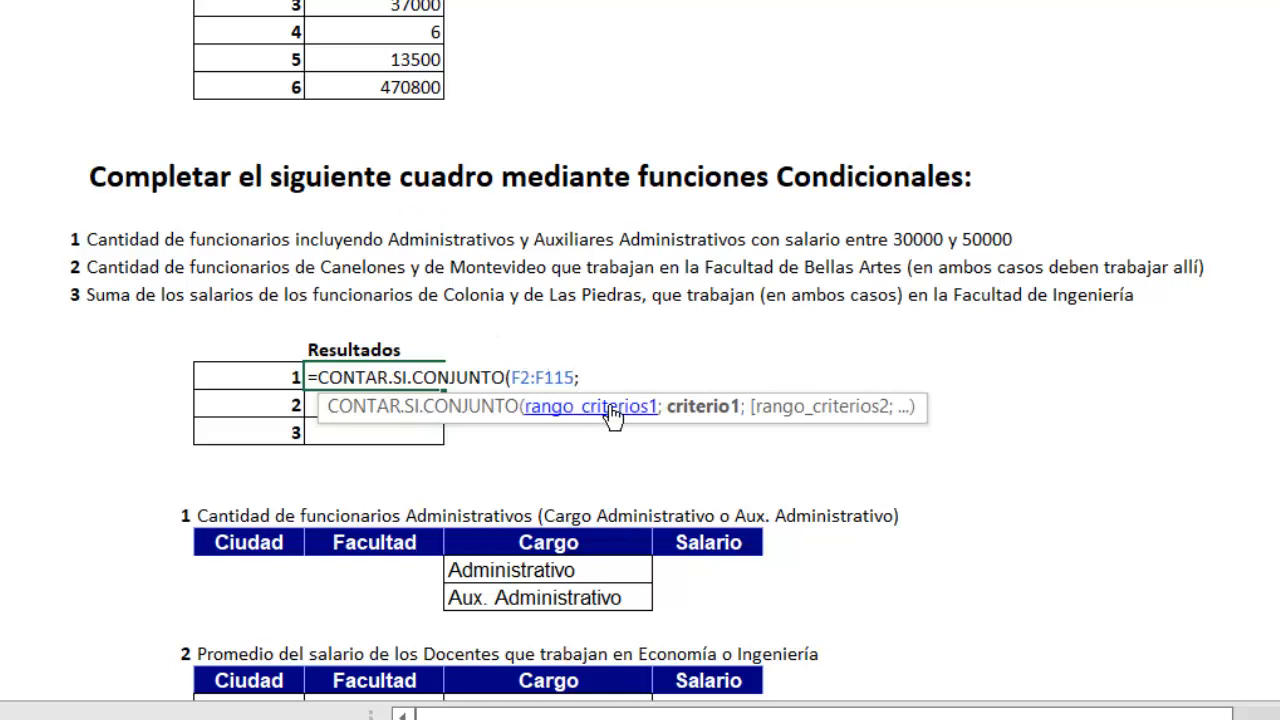
# - Use cell M47, Administrativo in criteria table 4, as the first criterion, followed by a semicolon
pyautogui.scroll(-5, 640, 369)
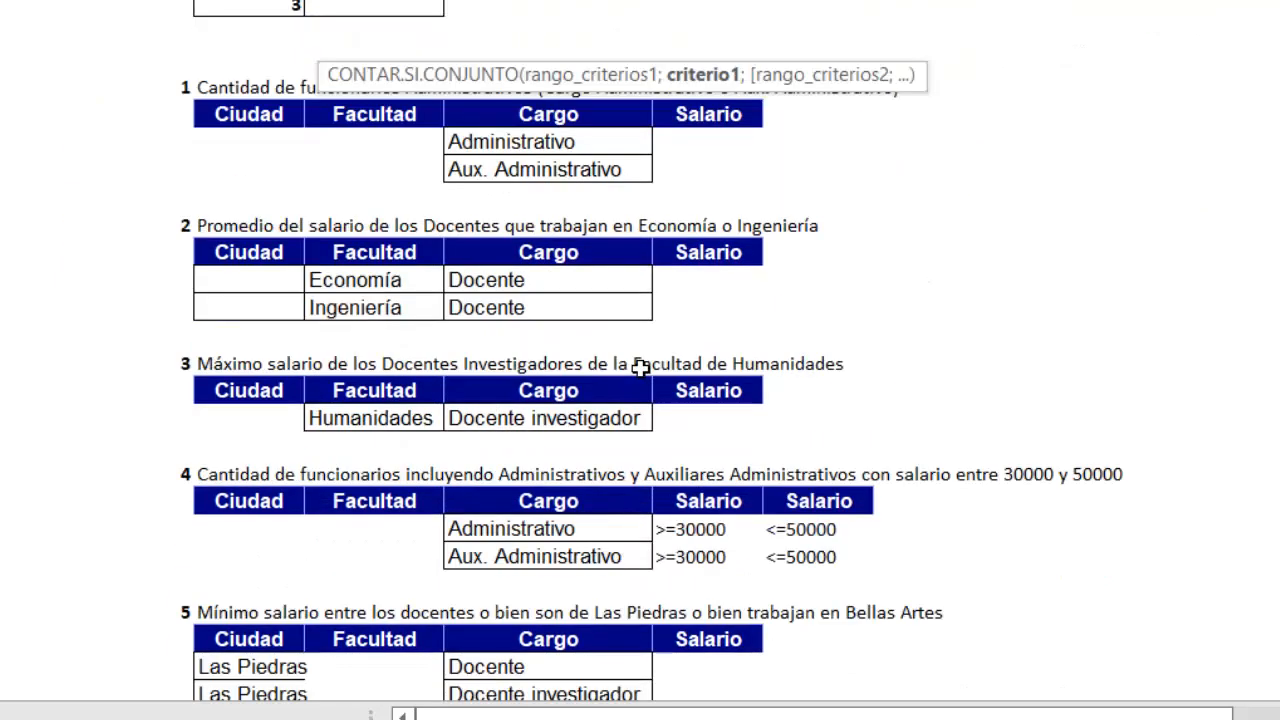
pyautogui.press('Escape')
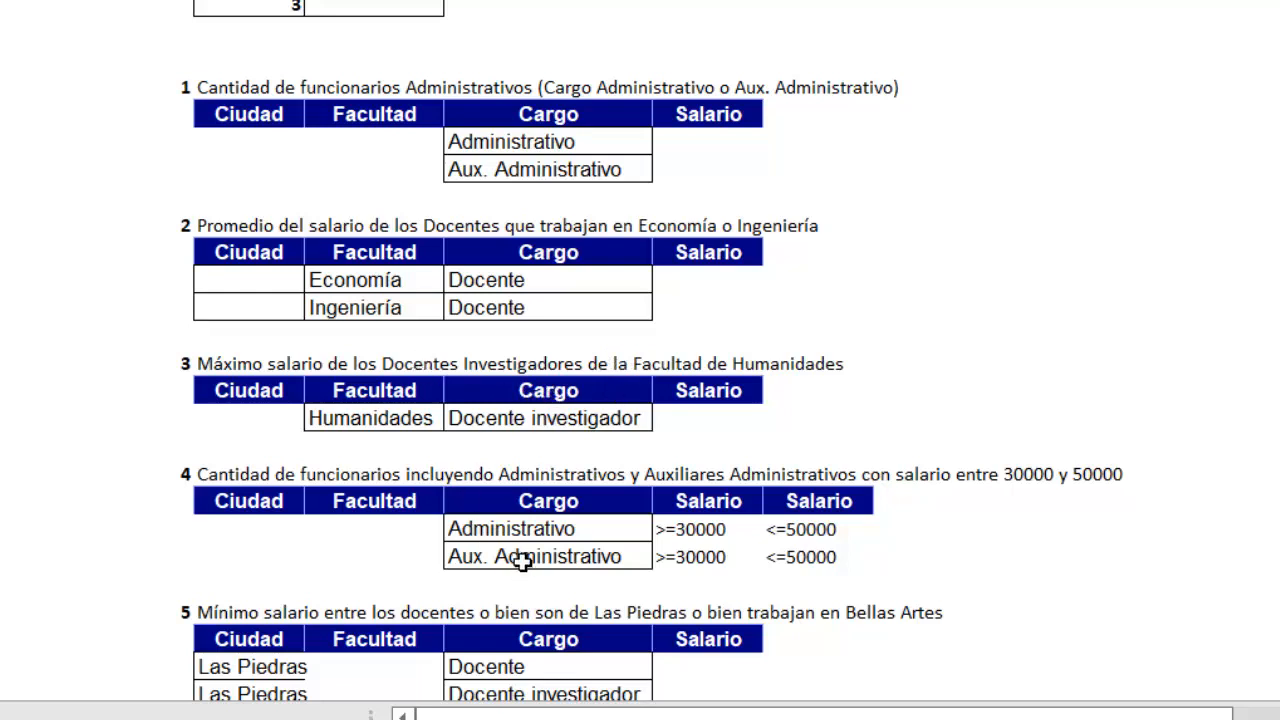
pyautogui.scroll(2, 523, 563)
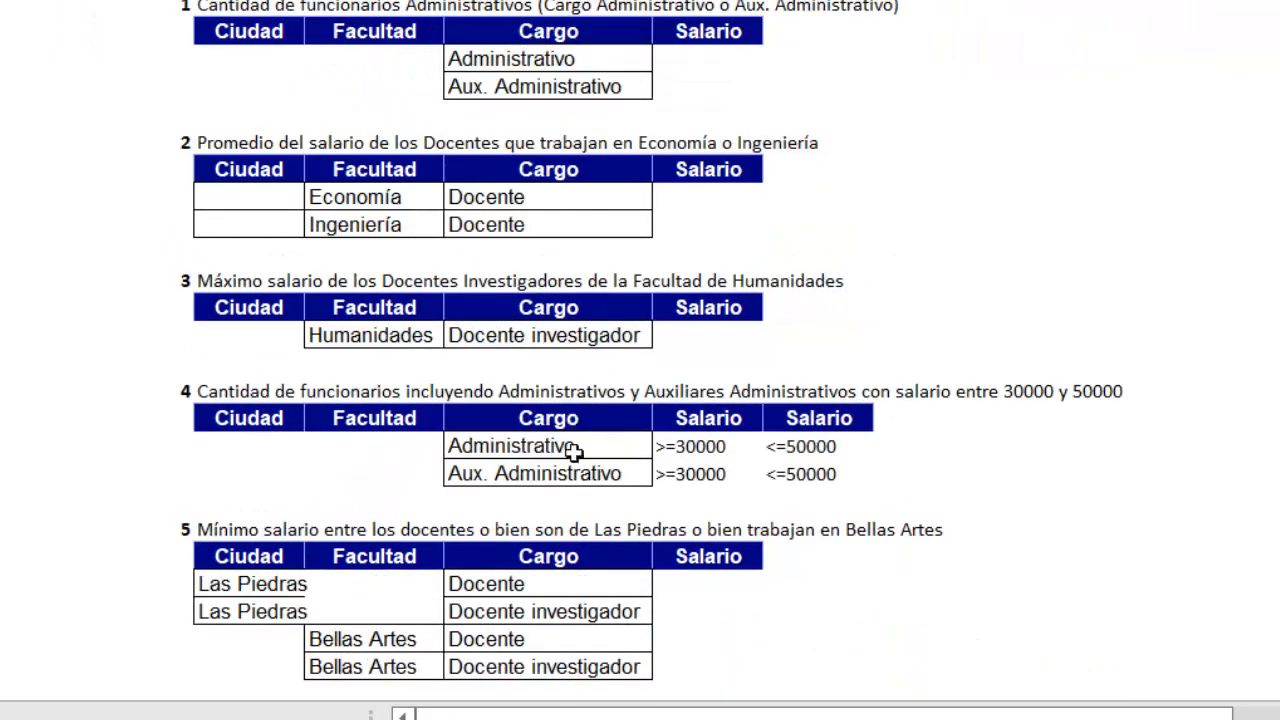
pyautogui.scroll(-3, 574, 374)
pyautogui.click(508, 447)
pyautogui.hotkey('ctrl', 'c')
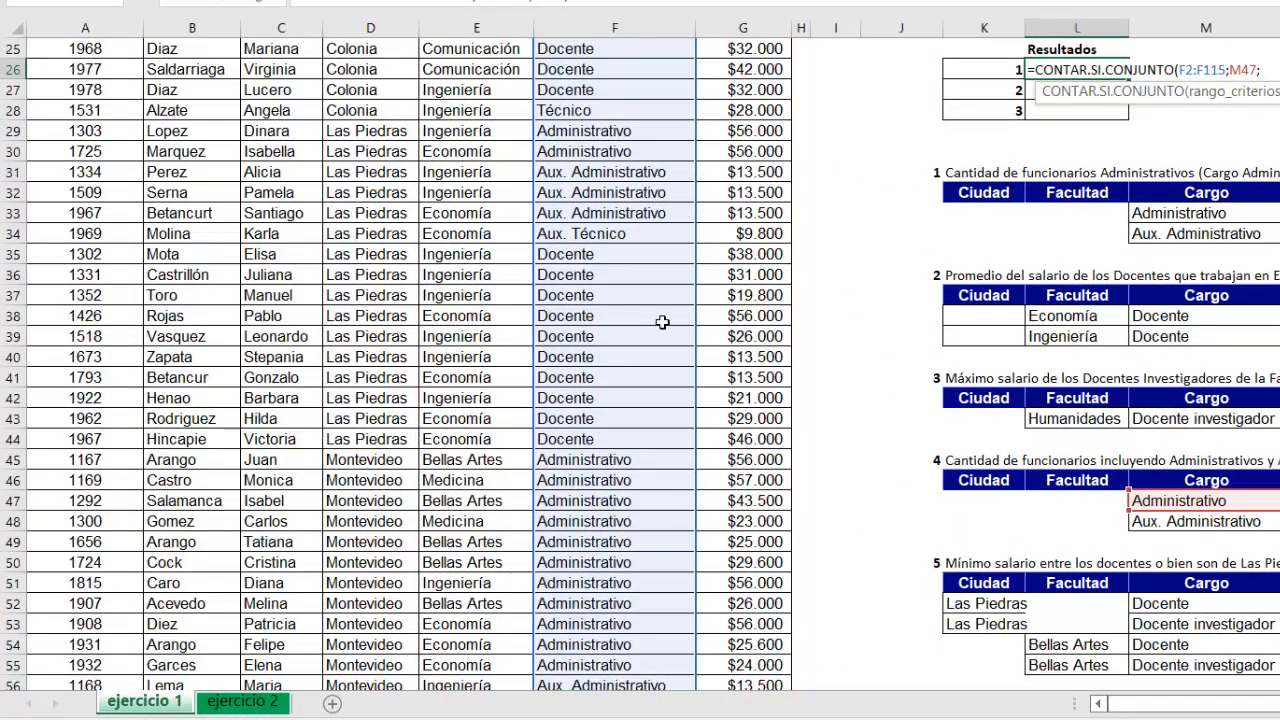
# - Add the Salario data G2:G115 as the second criteria range, followed by a semicolon
pyautogui.scroll(8, 662, 322)
pyautogui.click(772, 80)
pyautogui.hotkey('ctrl', 'shift', 'Down')
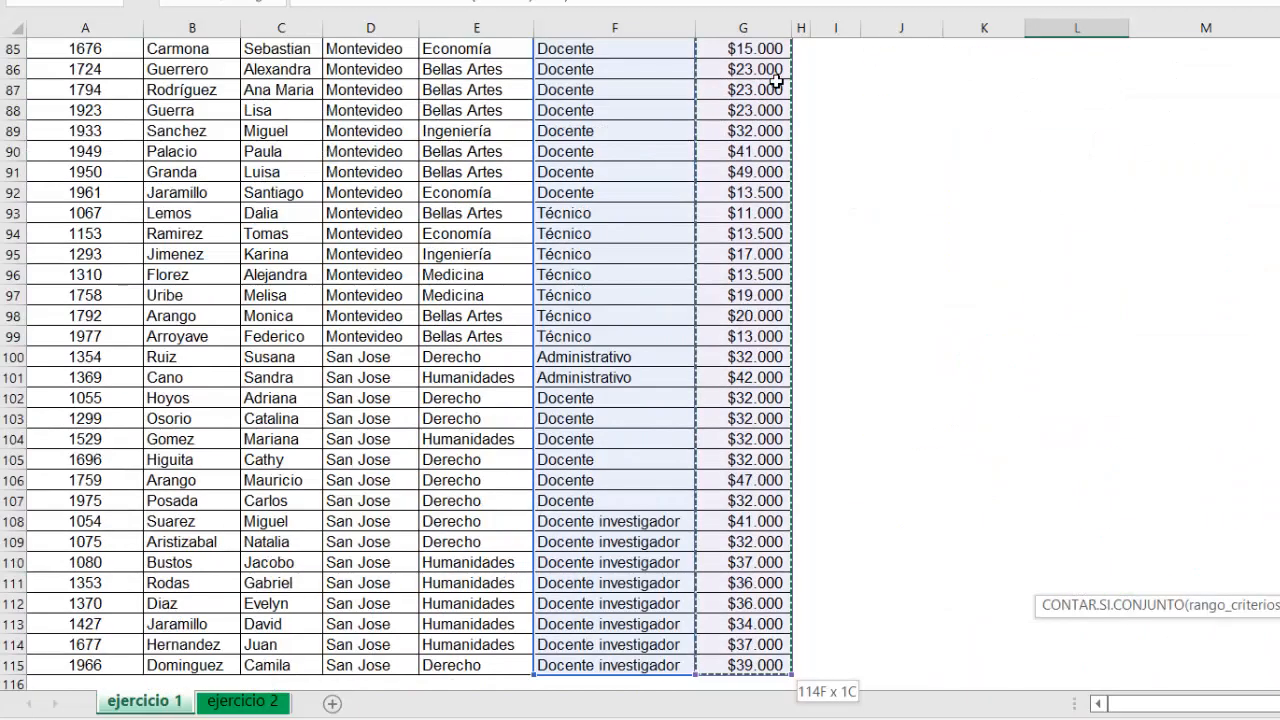
pyautogui.write(';')
pyautogui.scroll(12, 1194, 283)
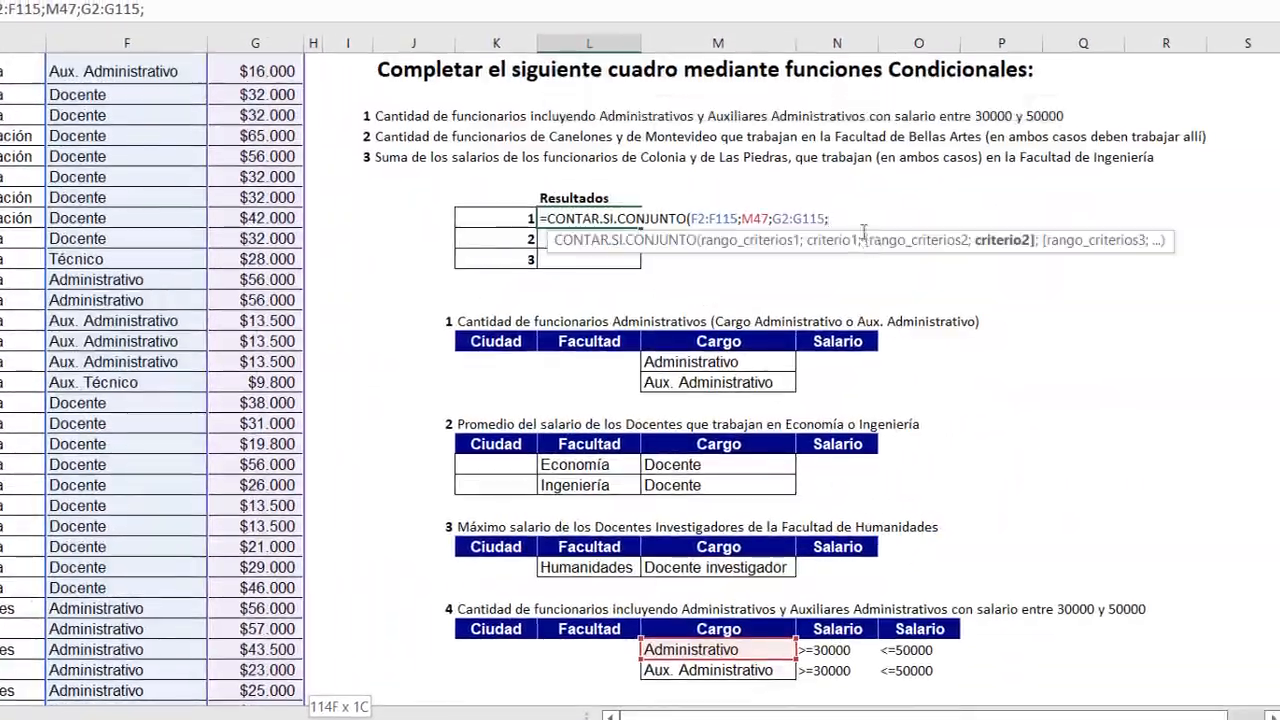
# - Use cell N47, the >=30000 salary condition in criteria table 4, as the second criterion, followed by a semicolon
pyautogui.scroll(-1, 737, 386)
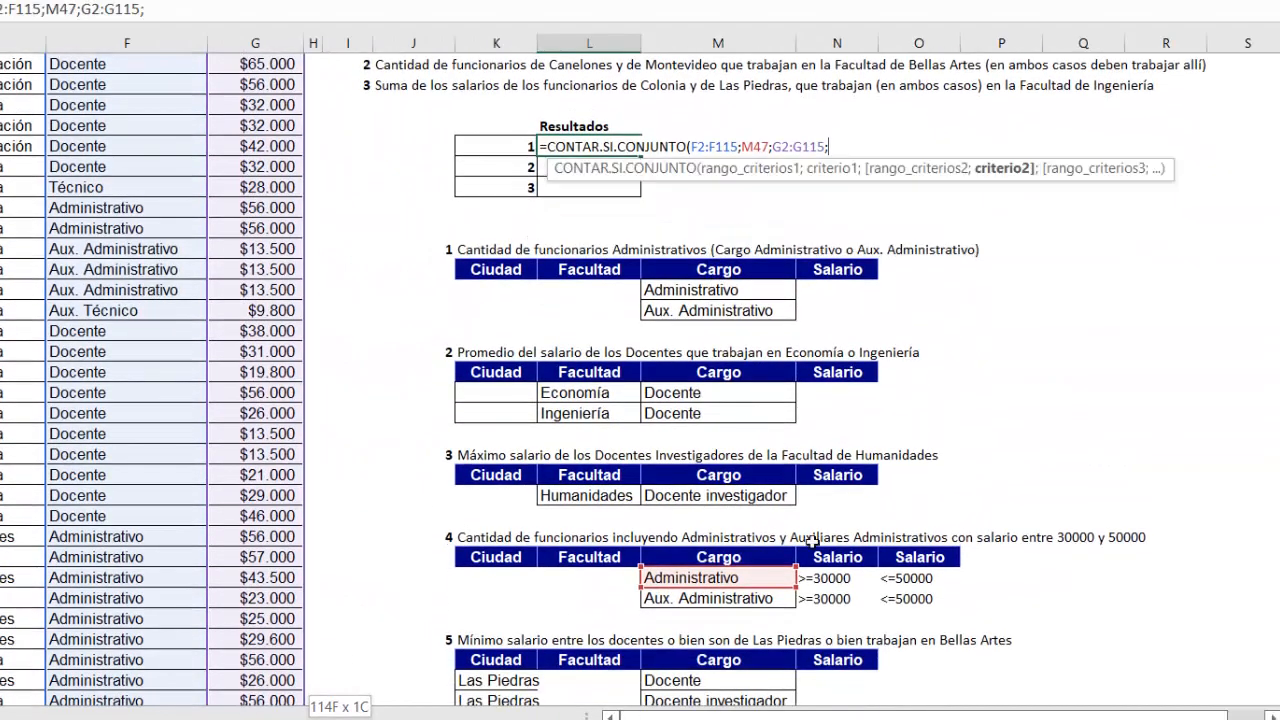
pyautogui.click(840, 579)
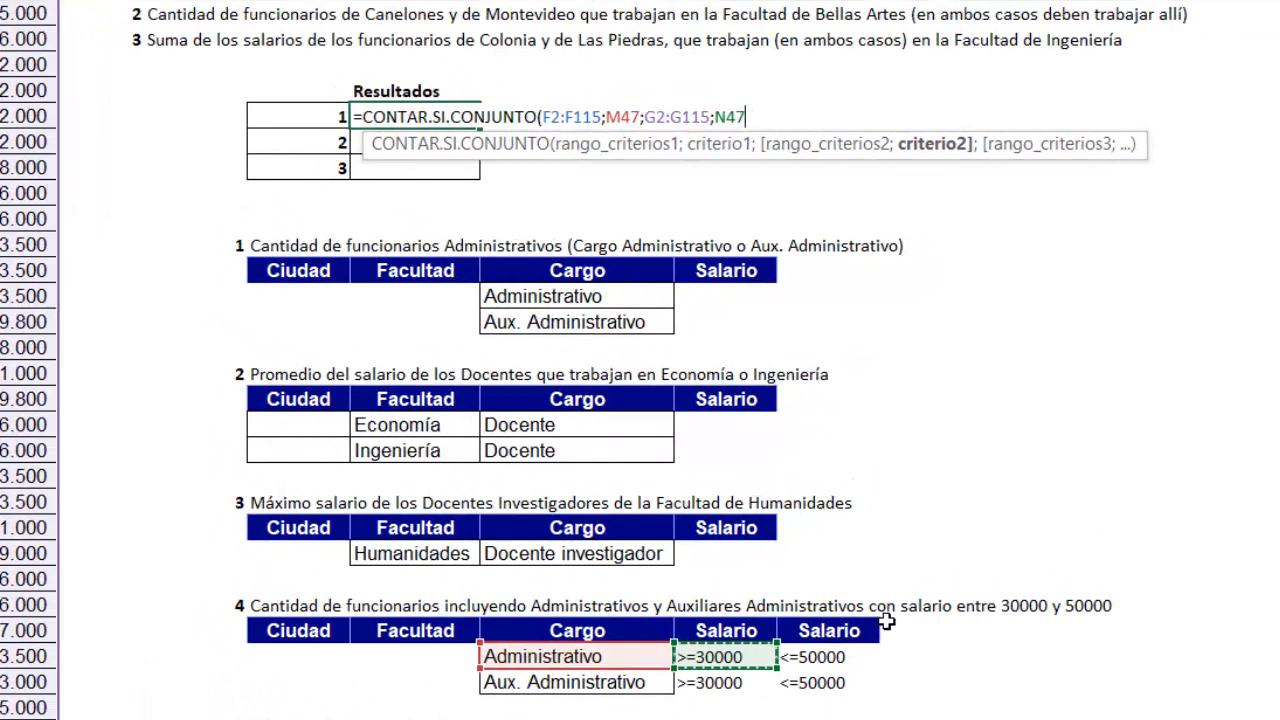
pyautogui.scroll(2, 886, 622)
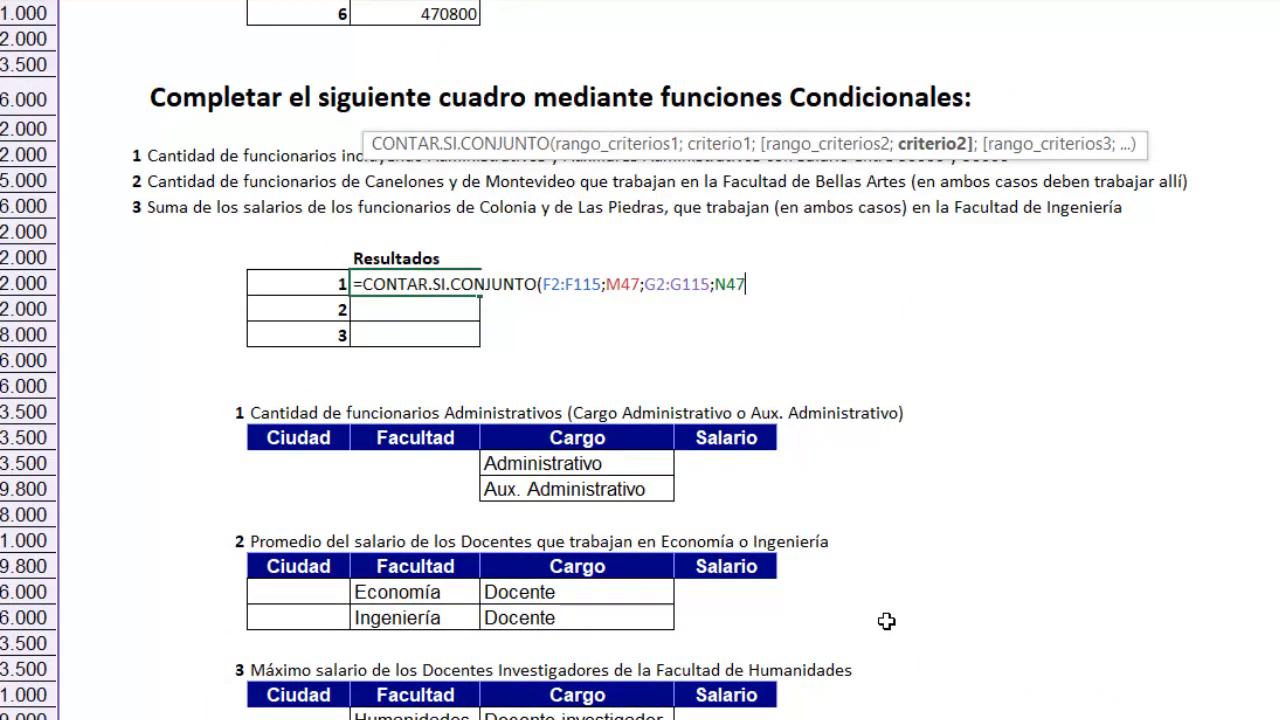
pyautogui.write(';')
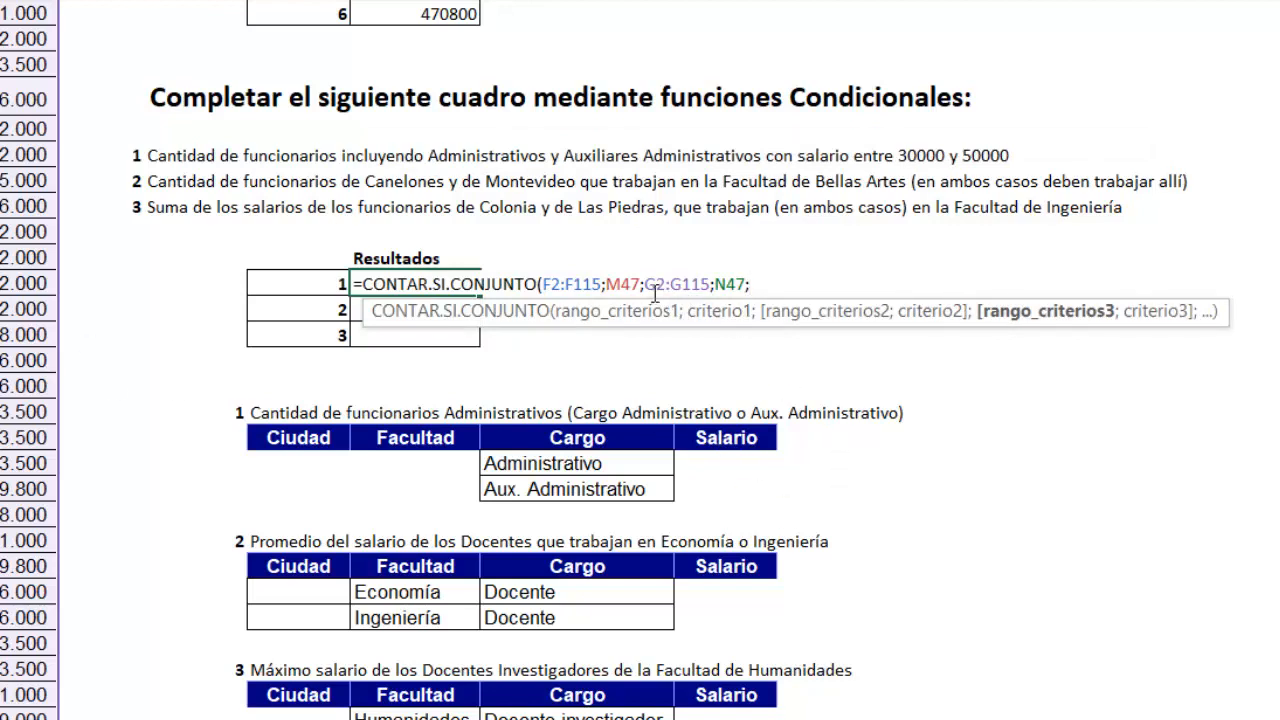
# - Copy the G2:G115 range with its semicolon within the formula and reuse it as the third criteria range
pyautogui.moveTo(645, 290); pyautogui.dragTo(723, 292)
pyautogui.hotkey('shift', 'Right')
pyautogui.hotkey('ctrl', 'c')
pyautogui.click(755, 285)
pyautogui.hotkey('ctrl', 'v')
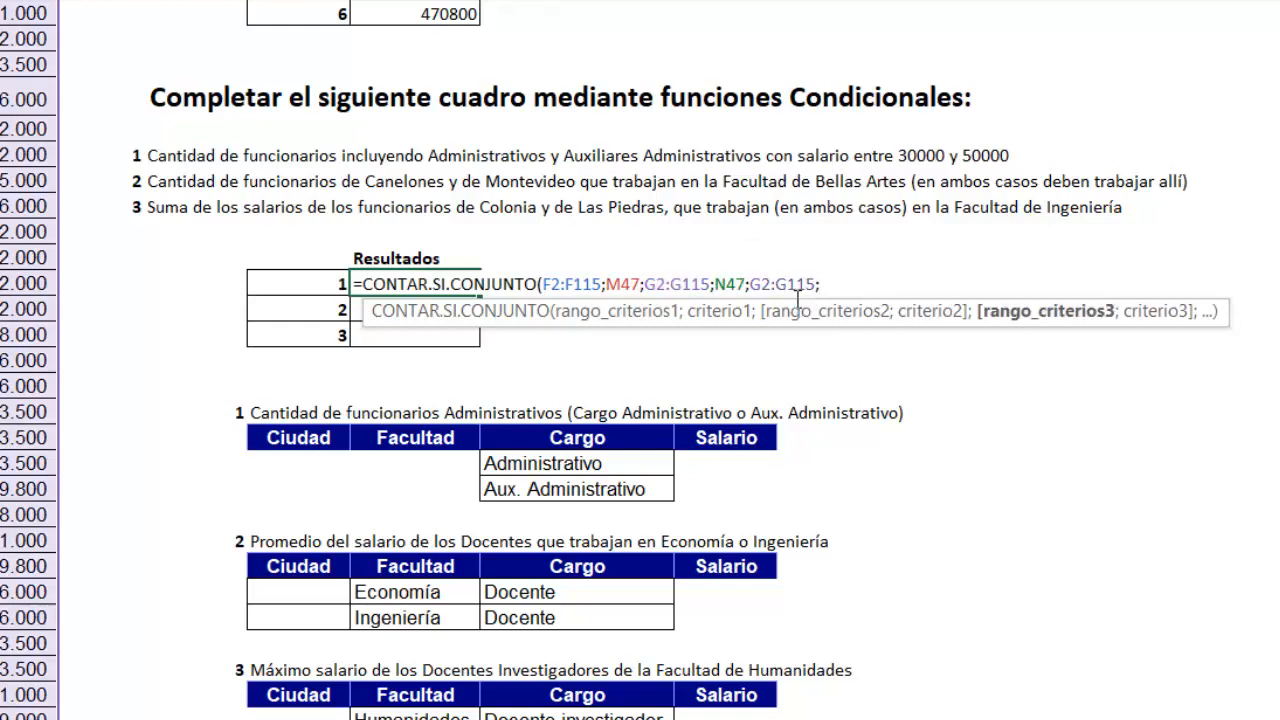
# - Use cell O47, the <=50000 salary condition, as the third criterion and close the function's parenthesis
pyautogui.scroll(-1, 801, 421)
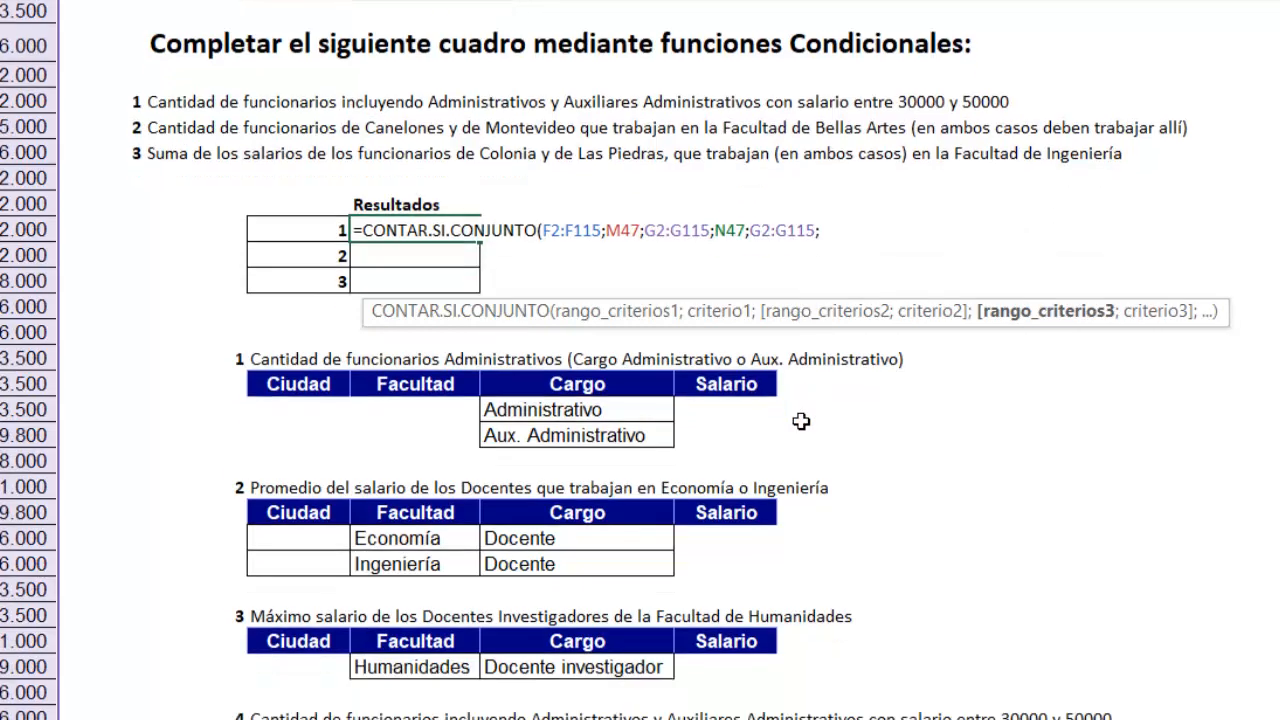
pyautogui.scroll(-5, 801, 421)
pyautogui.click(834, 509)
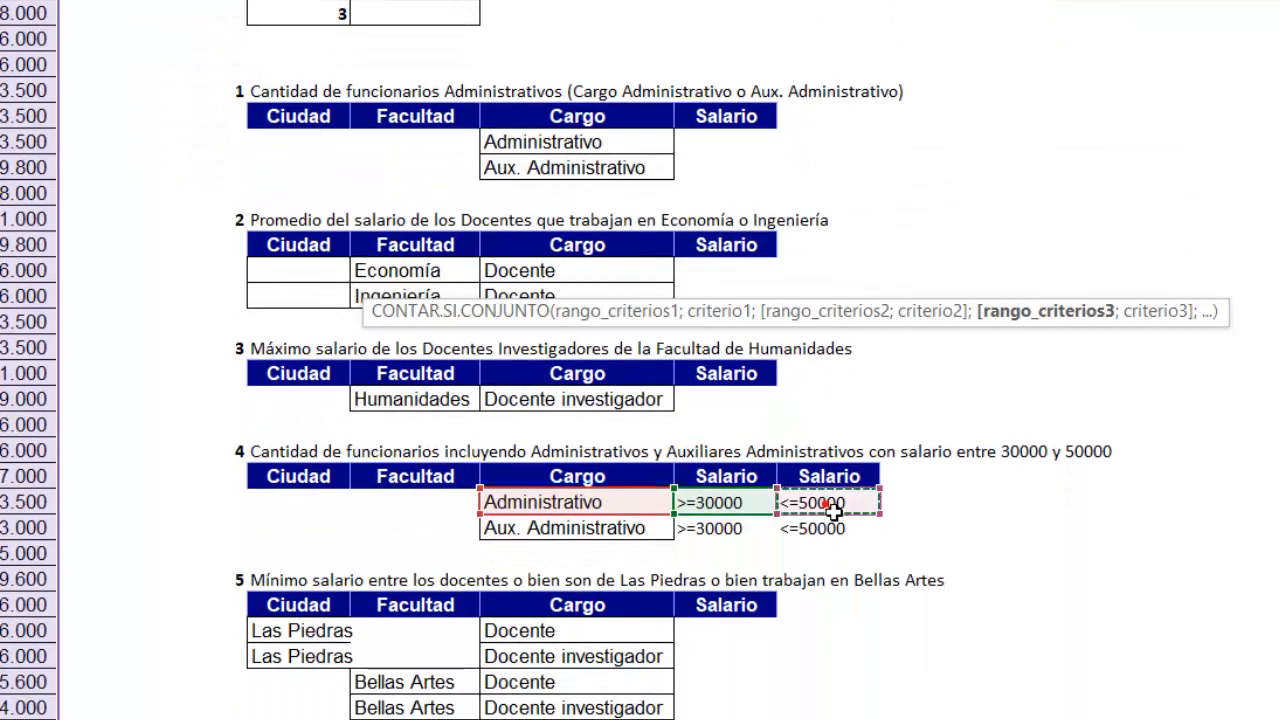
pyautogui.scroll(7, 834, 510)
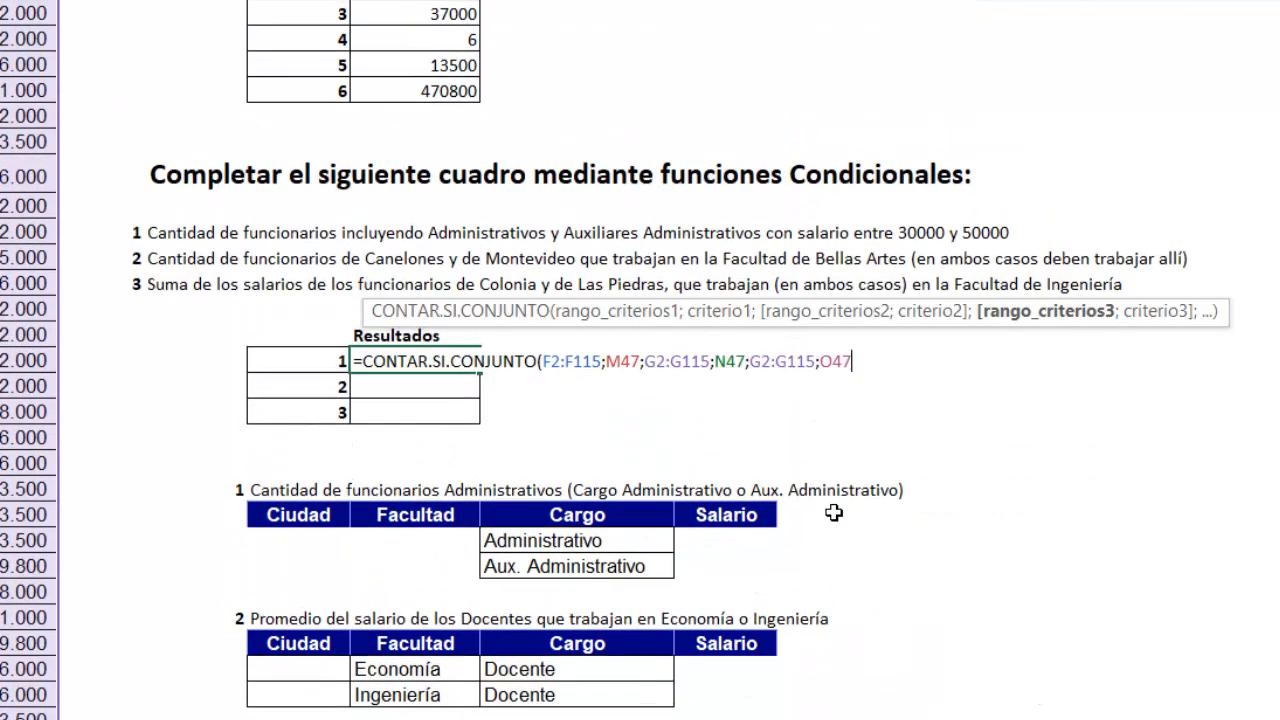
pyautogui.write(')')
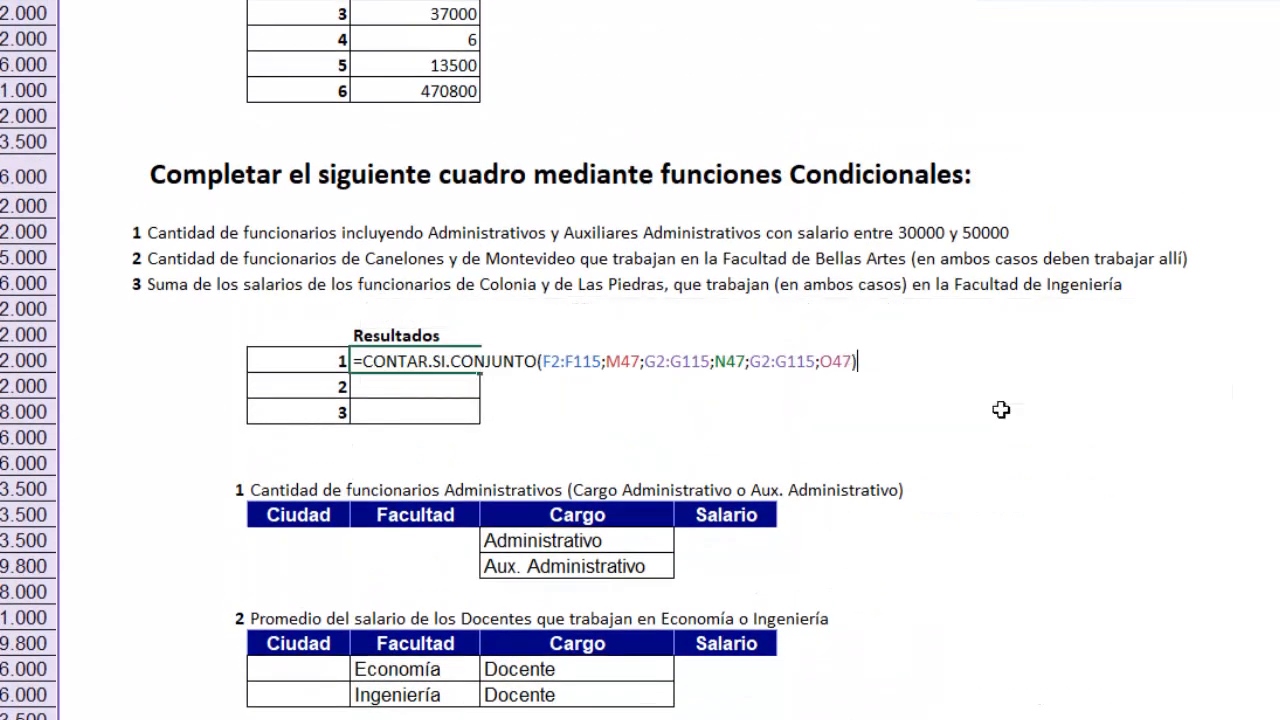
# - Append a plus sign and a second CONTAR.SI.CONJUNTO function to the formula for the Aux. Administrativo count
pyautogui.scroll(-6, 500, 426)
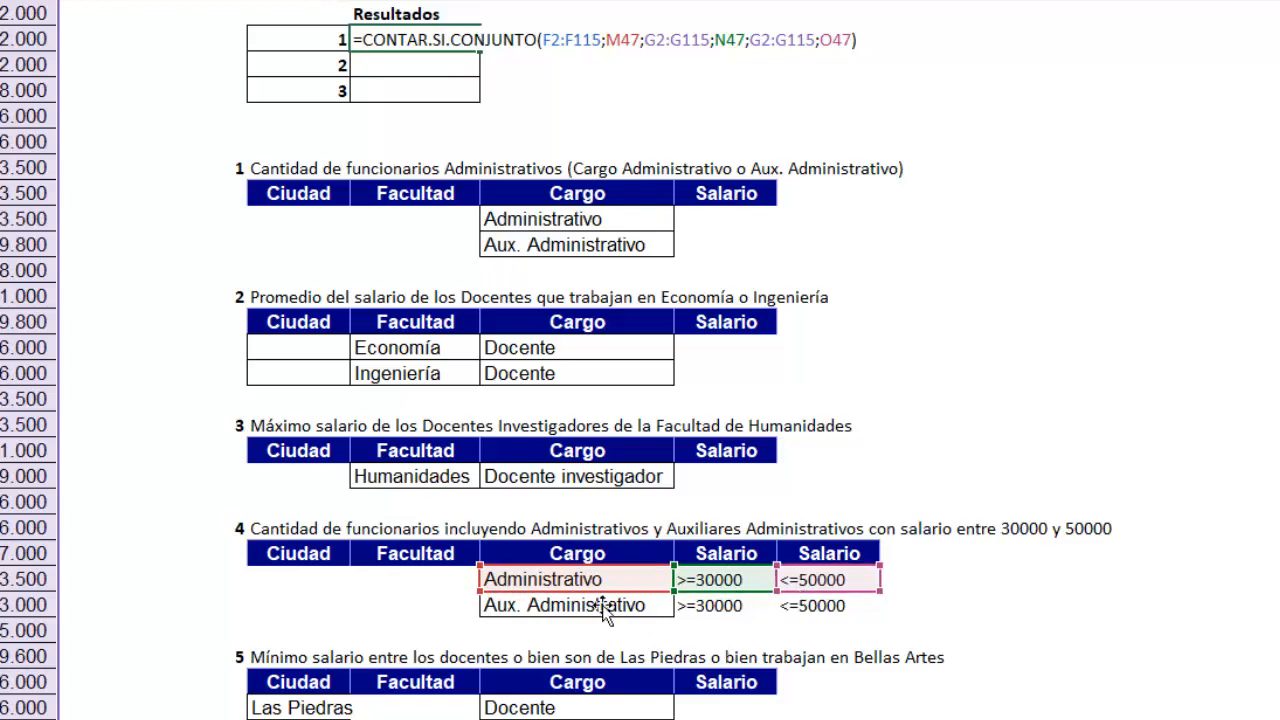
pyautogui.scroll(4, 830, 519)
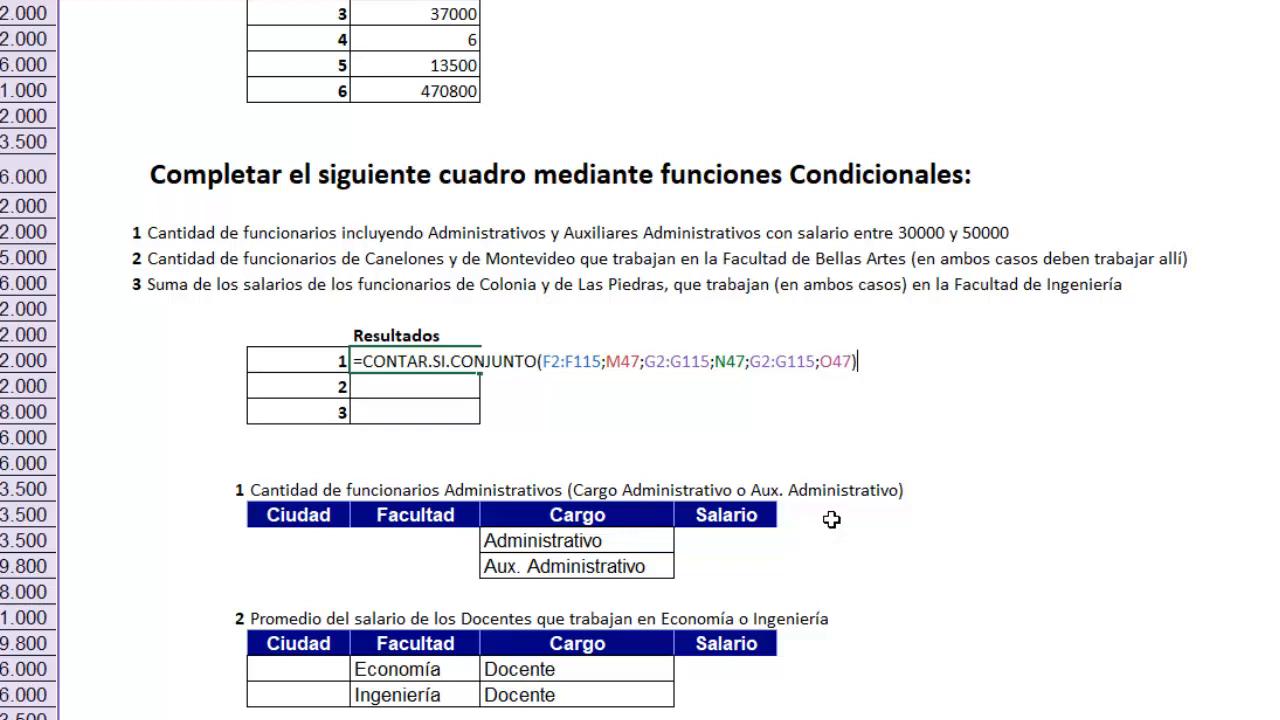
pyautogui.write('con')
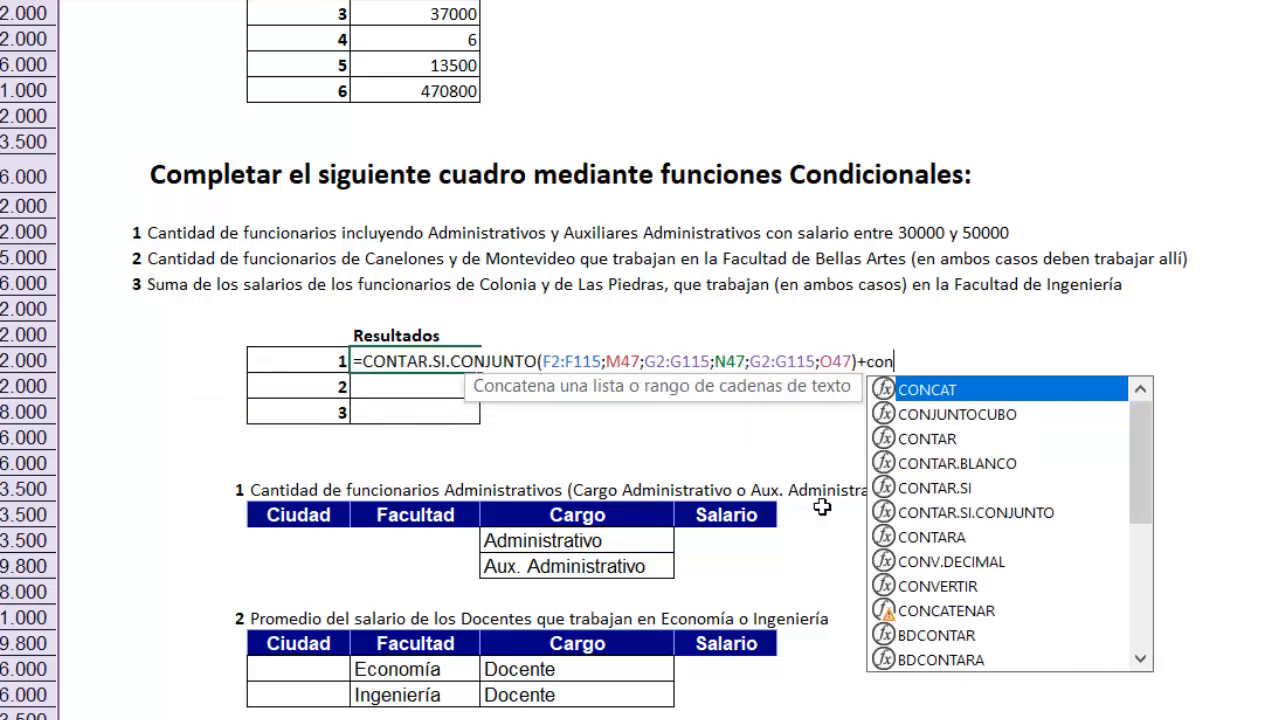
pyautogui.doubleClick(940, 513)
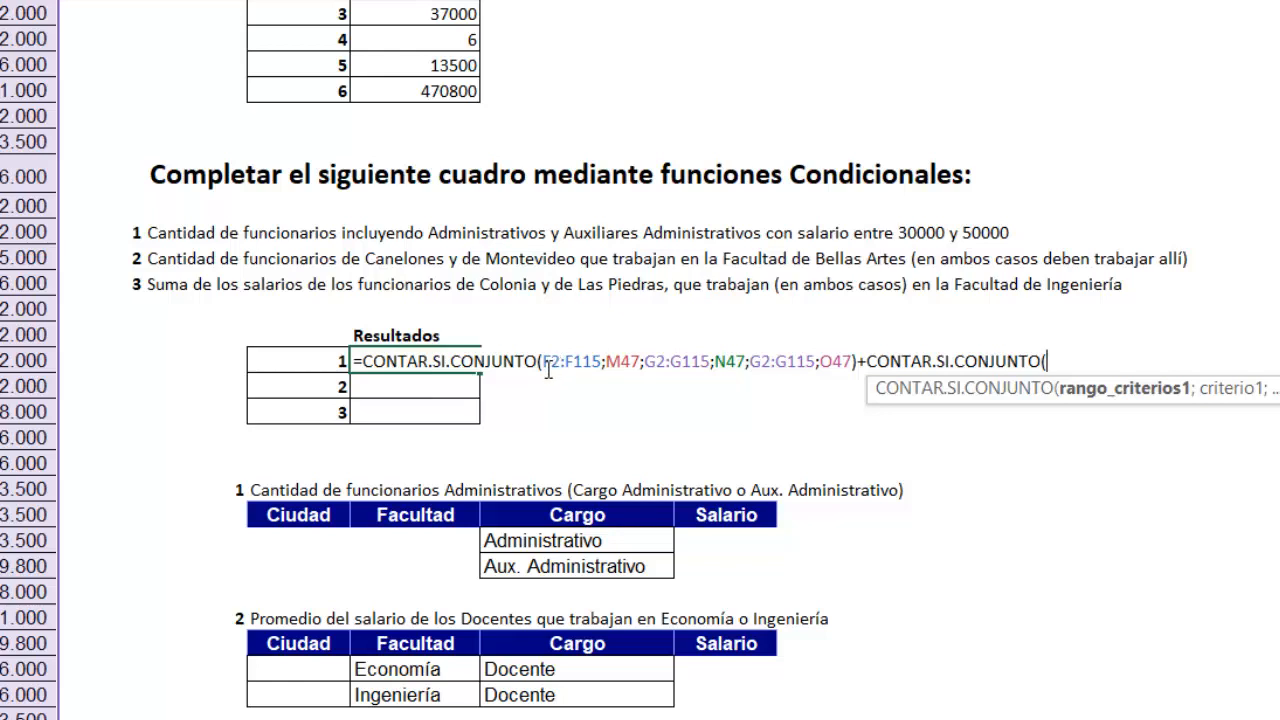
# - Copy all arguments of the first CONTAR.SI.CONJUNTO into the second one and close its parenthesis
pyautogui.moveTo(542, 362); pyautogui.dragTo(852, 362)
pyautogui.click(1070, 383)
pyautogui.hotkey('ctrl', 'v')
pyautogui.write(')')
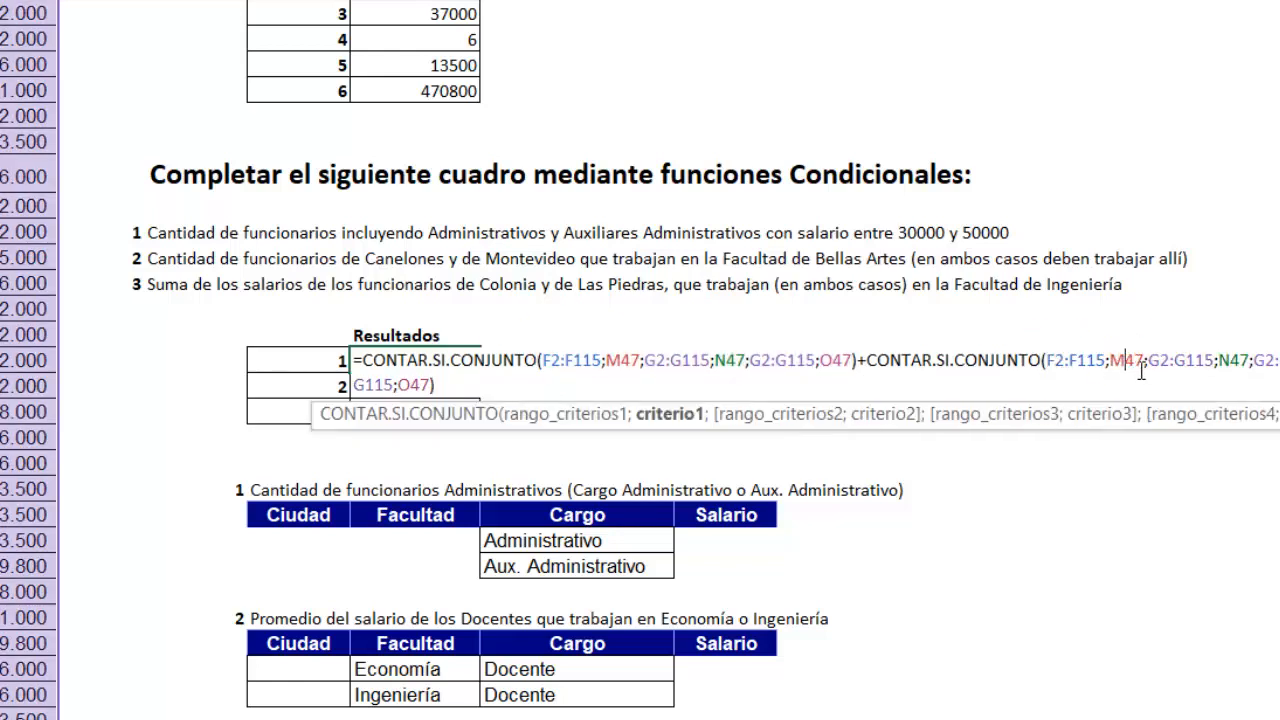
# - Replace M47 in the second function with M48, the Aux. Administrativo cell in criteria table 4, and enter the formula
pyautogui.doubleClick(1127, 360)
pyautogui.press('BackSpace')
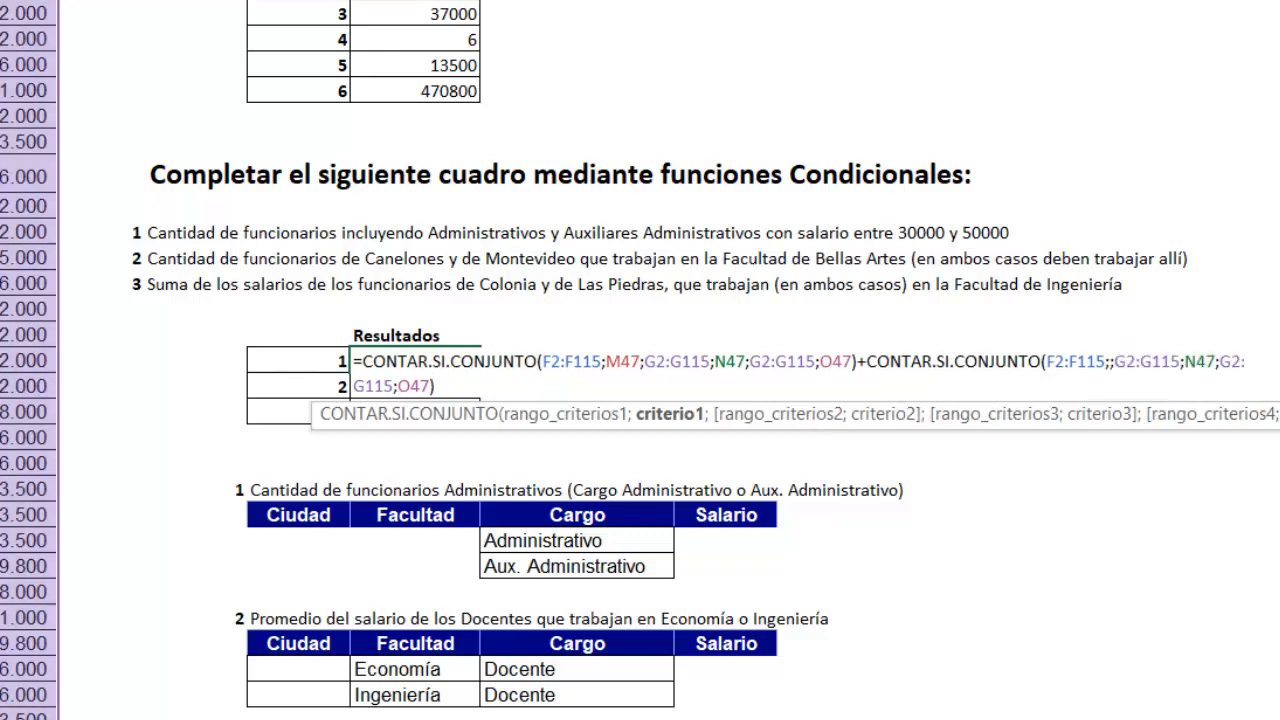
pyautogui.scroll(-5, 759, 637)
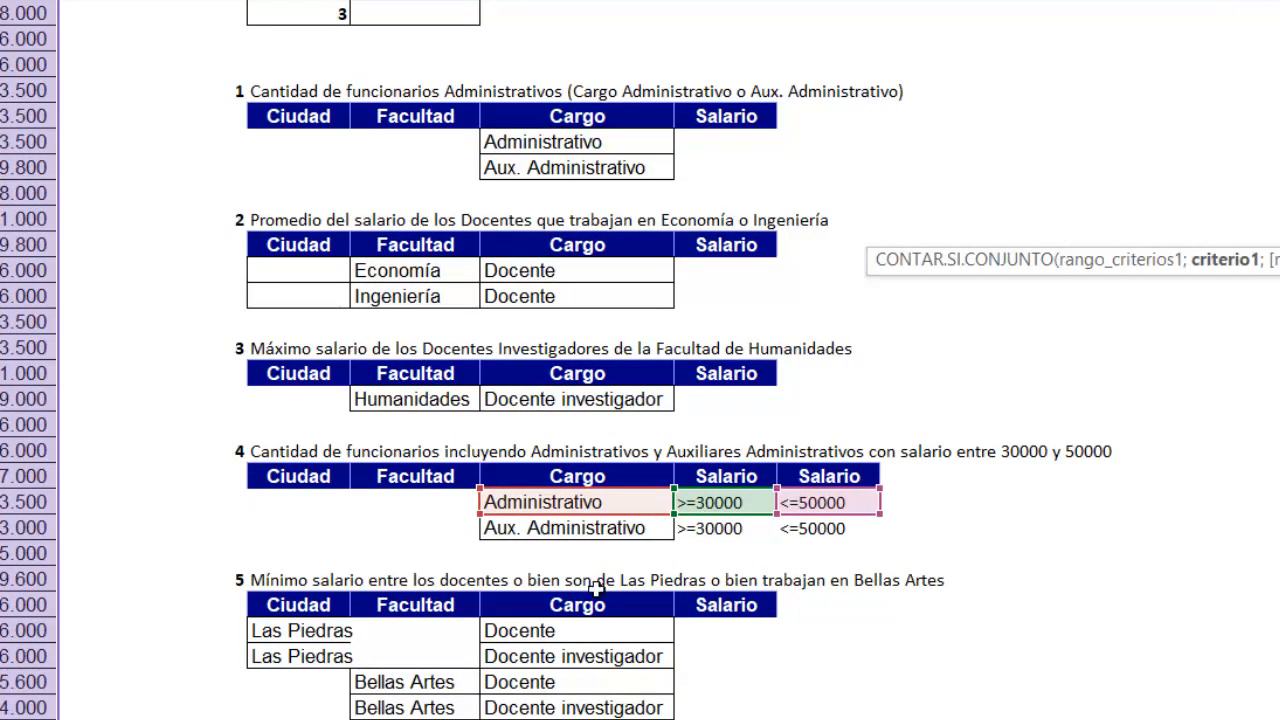
pyautogui.click(559, 539)
pyautogui.scroll(5, 620, 557)
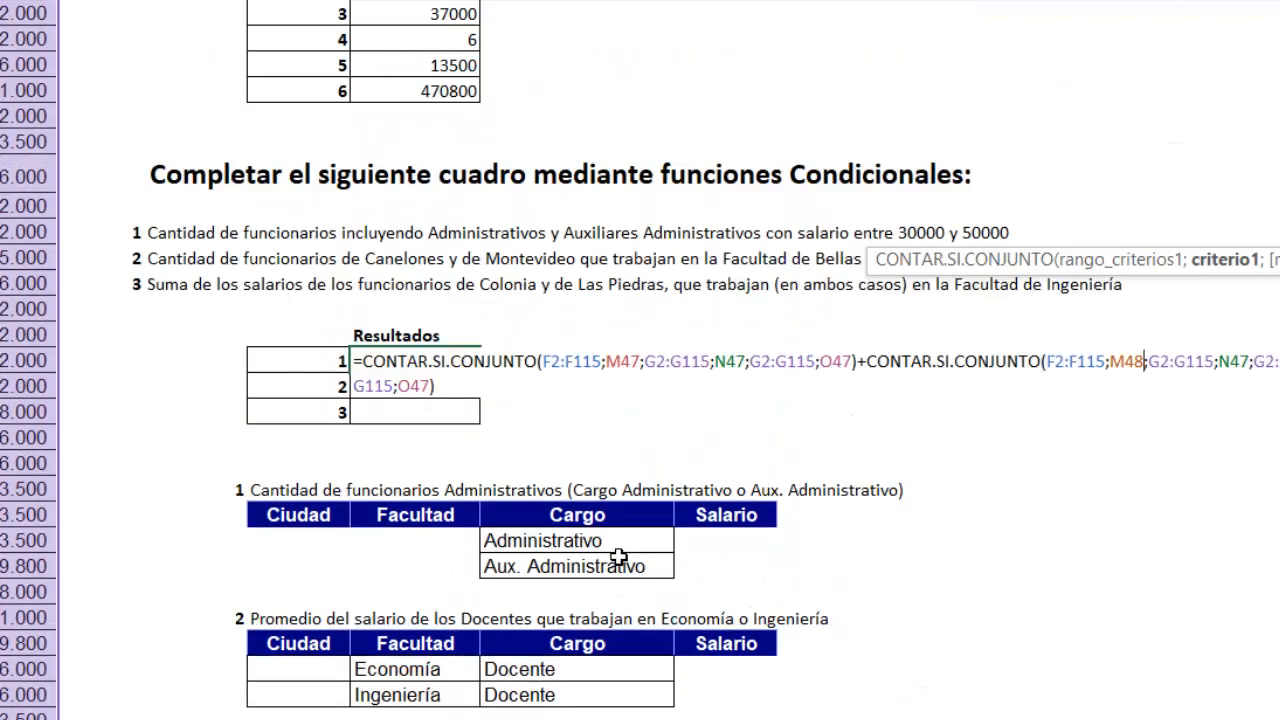
pyautogui.press('Return')
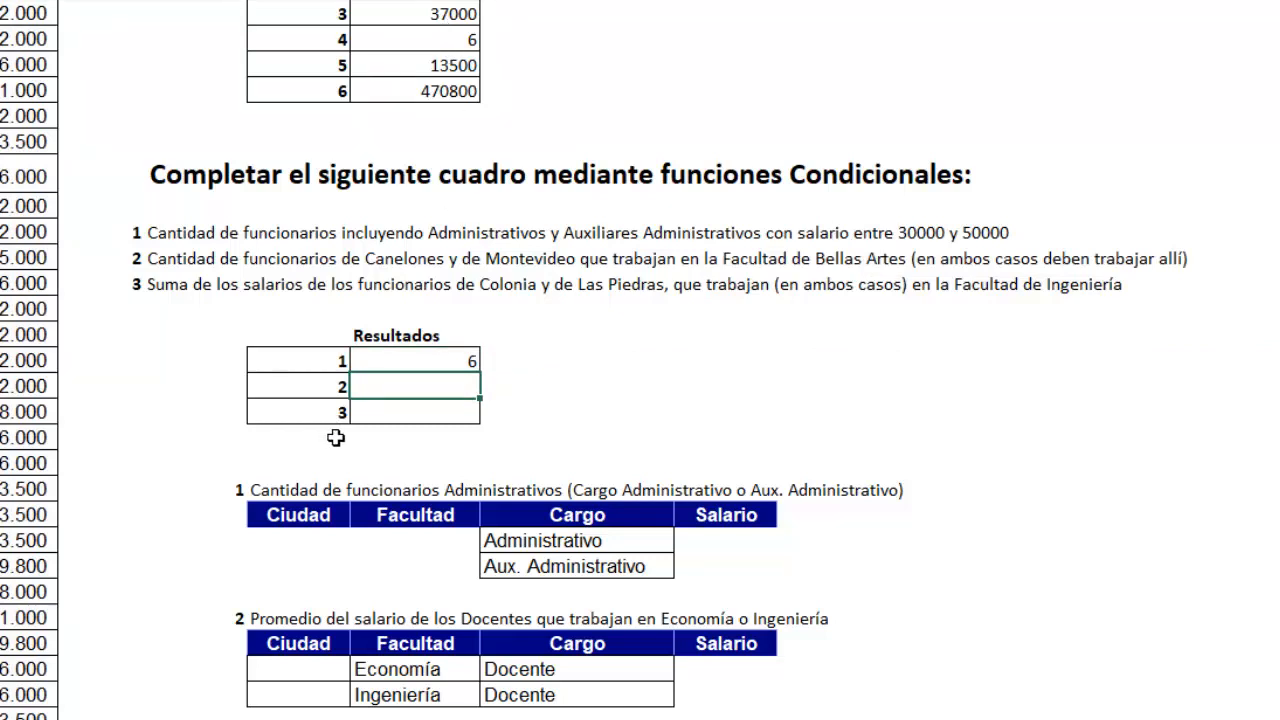
pyautogui.press('Up')
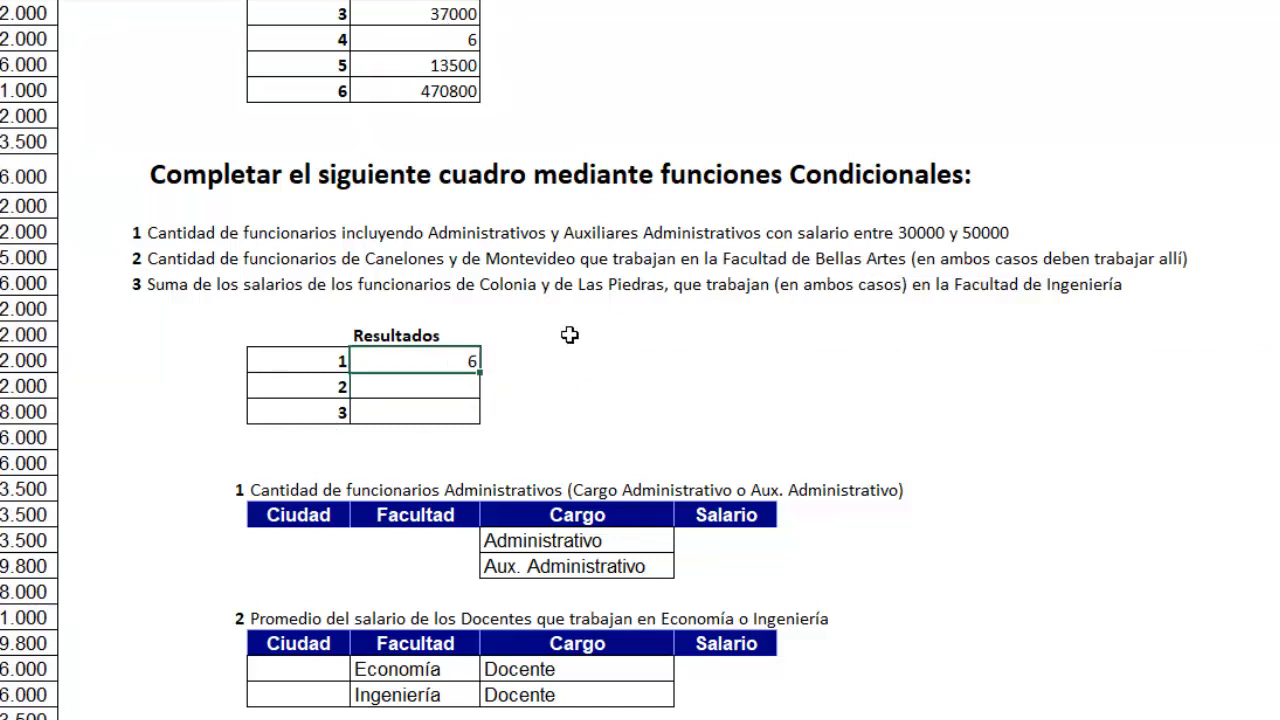
pyautogui.click(534, 361)
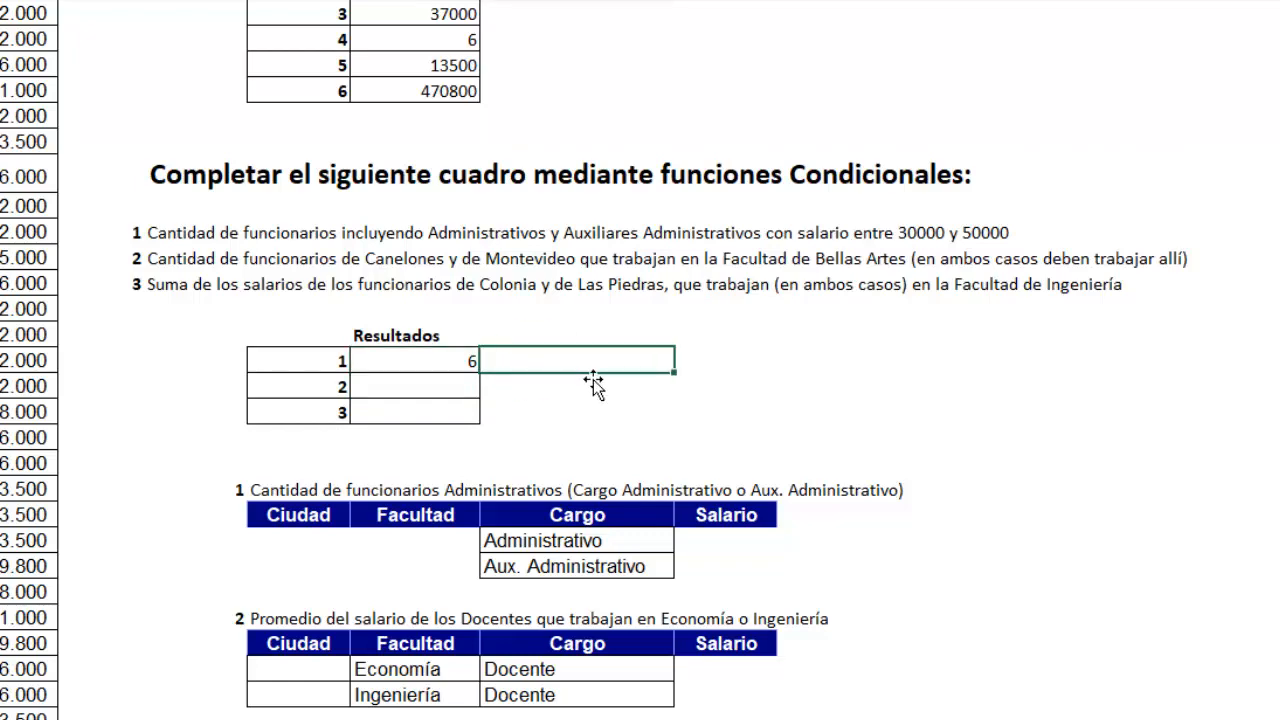
pyautogui.scroll(-5, 593, 383)
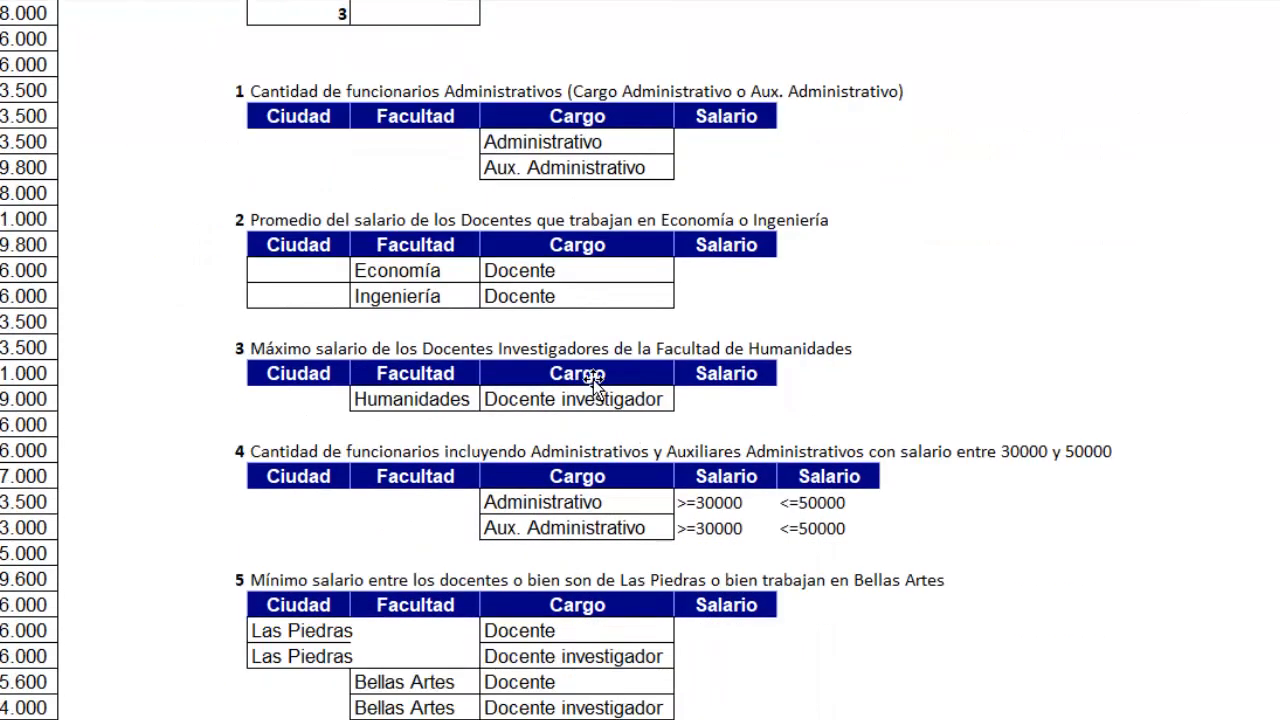
pyautogui.scroll(6, 593, 379)
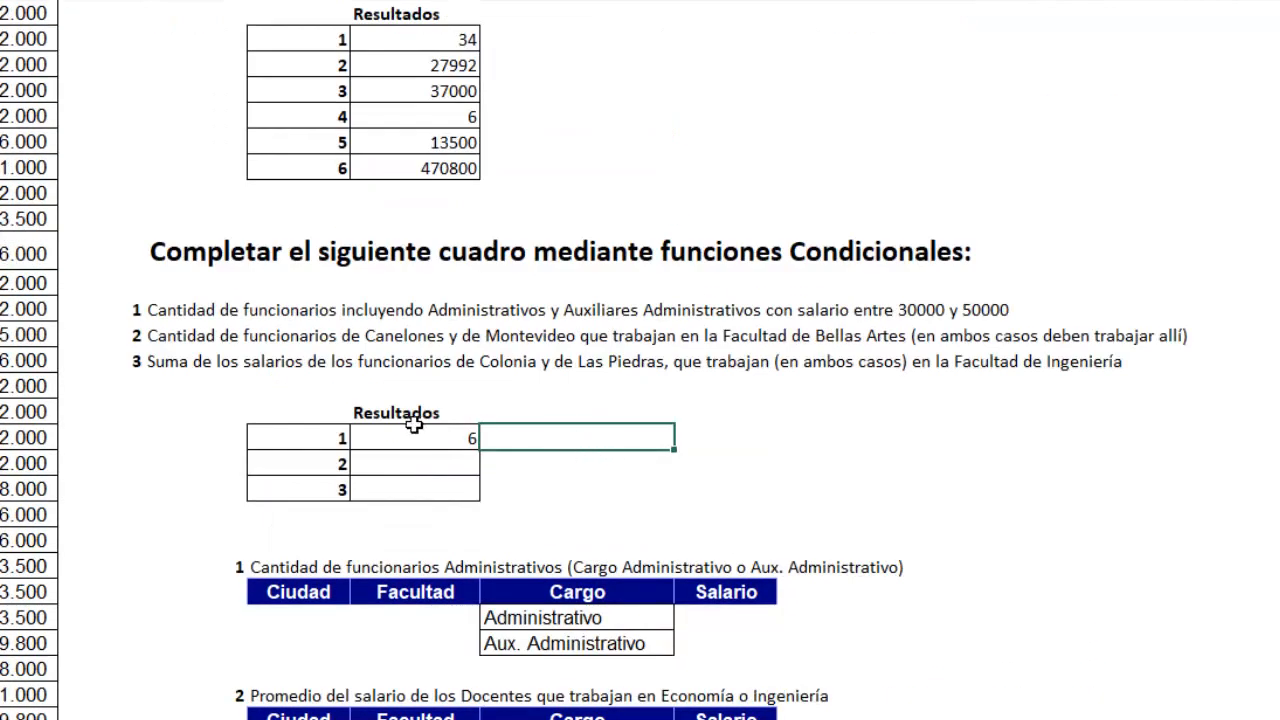
pyautogui.scroll(1, 560, 465)
pyautogui.scroll(-2, 614, 443)
pyautogui.scroll(-3, 636, 537)
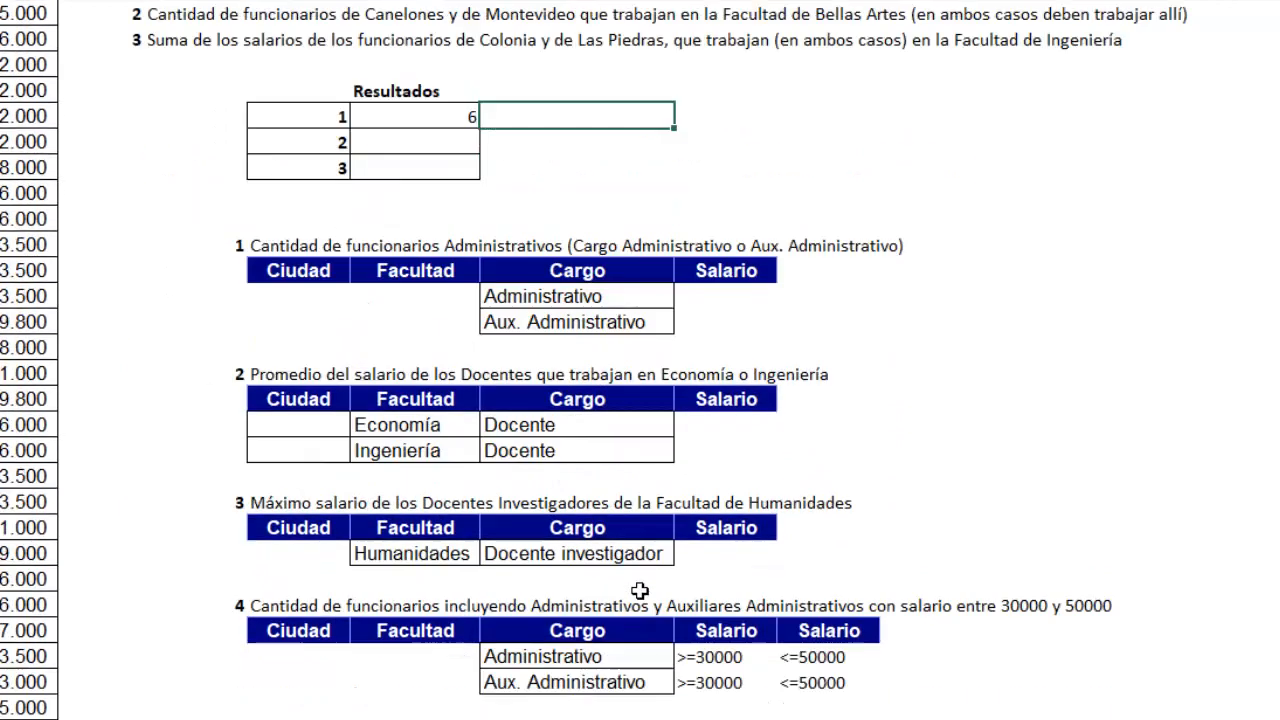
pyautogui.scroll(4, 635, 632)
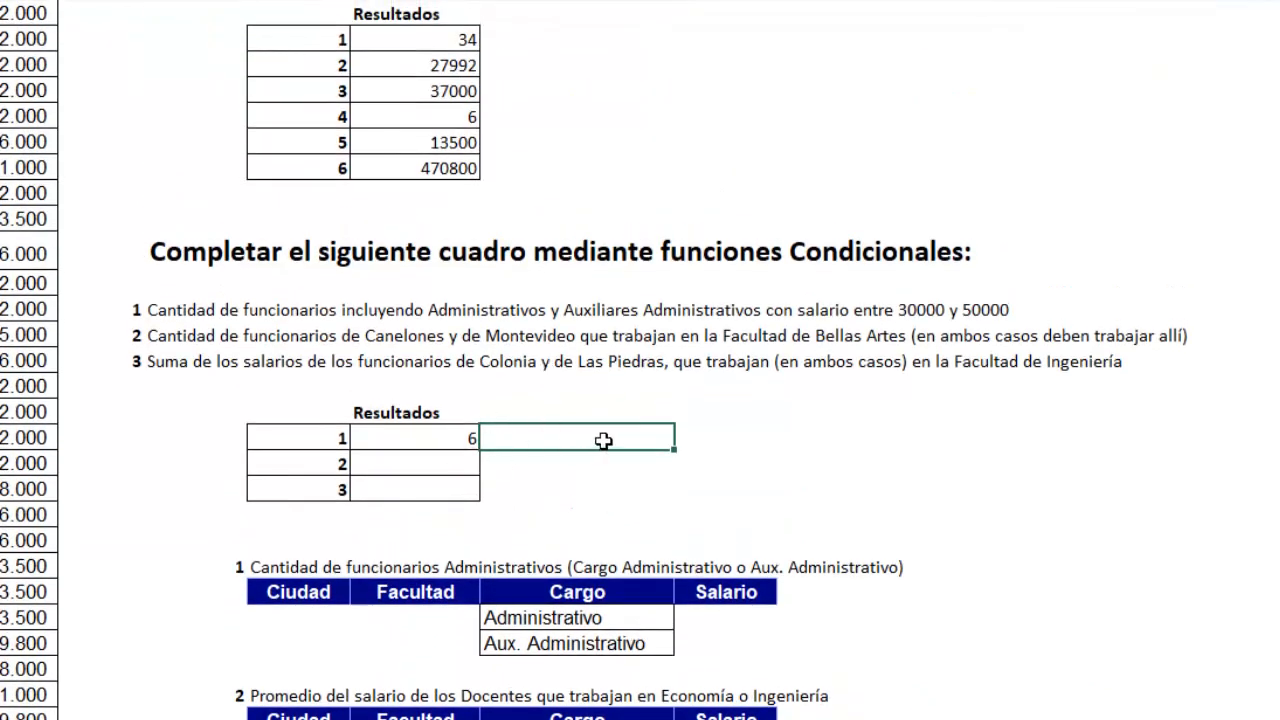
# - Copy the first CONTAR.SI.CONJUNTO function from conditional result 1 and paste it as a formula into the empty adjacent cell
pyautogui.doubleClick(430, 441)
pyautogui.moveTo(355, 438); pyautogui.dragTo(871, 450)
pyautogui.hotkey('ctrl', 'c')
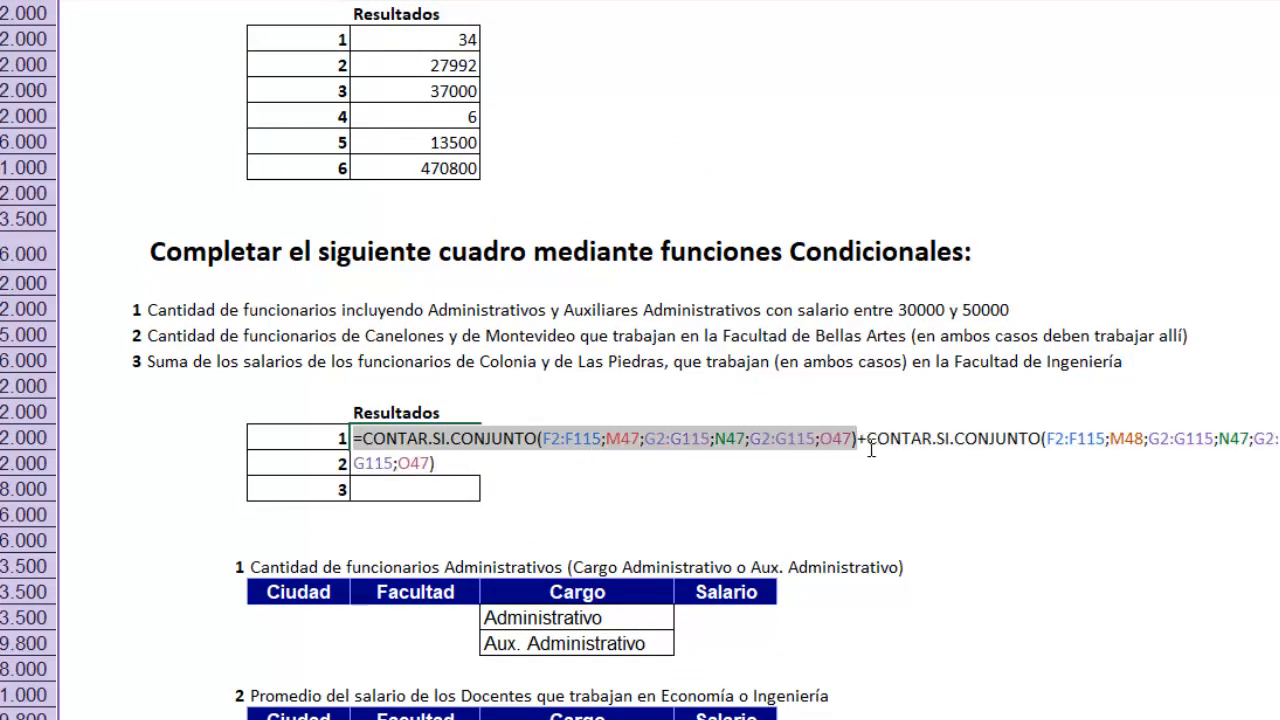
pyautogui.press('Escape')
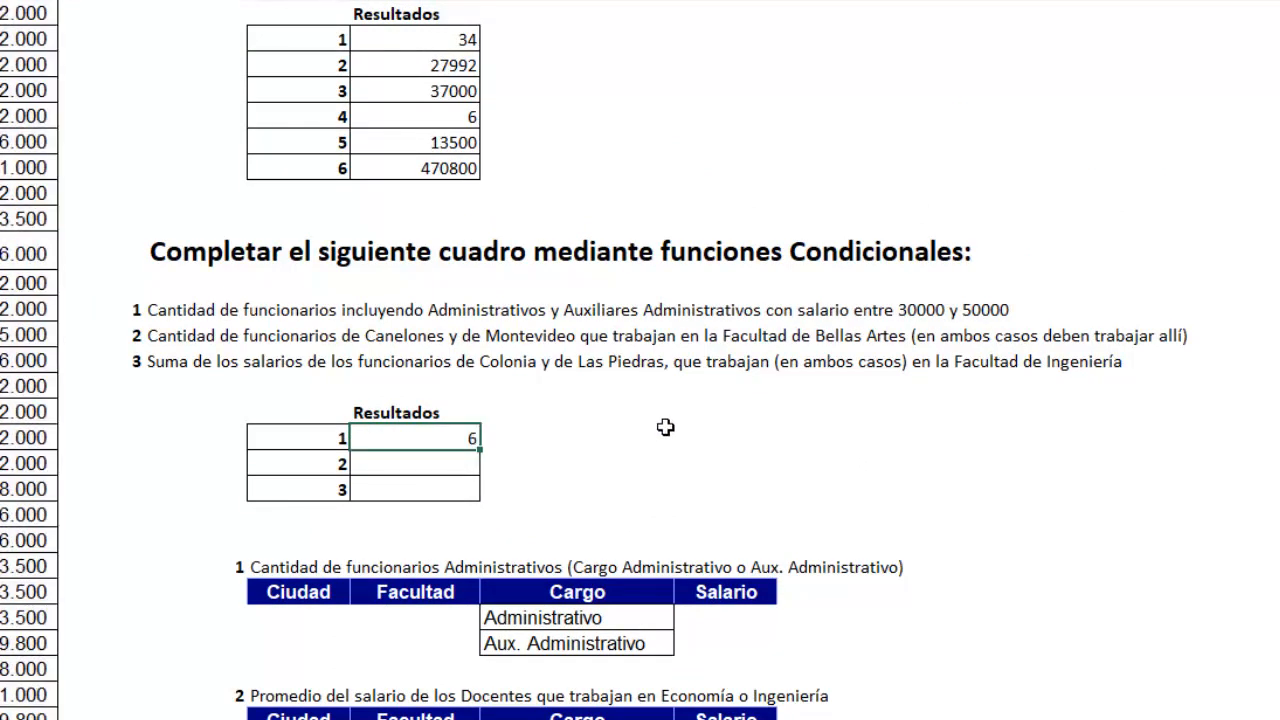
pyautogui.click(584, 442)
pyautogui.doubleClick(588, 449)
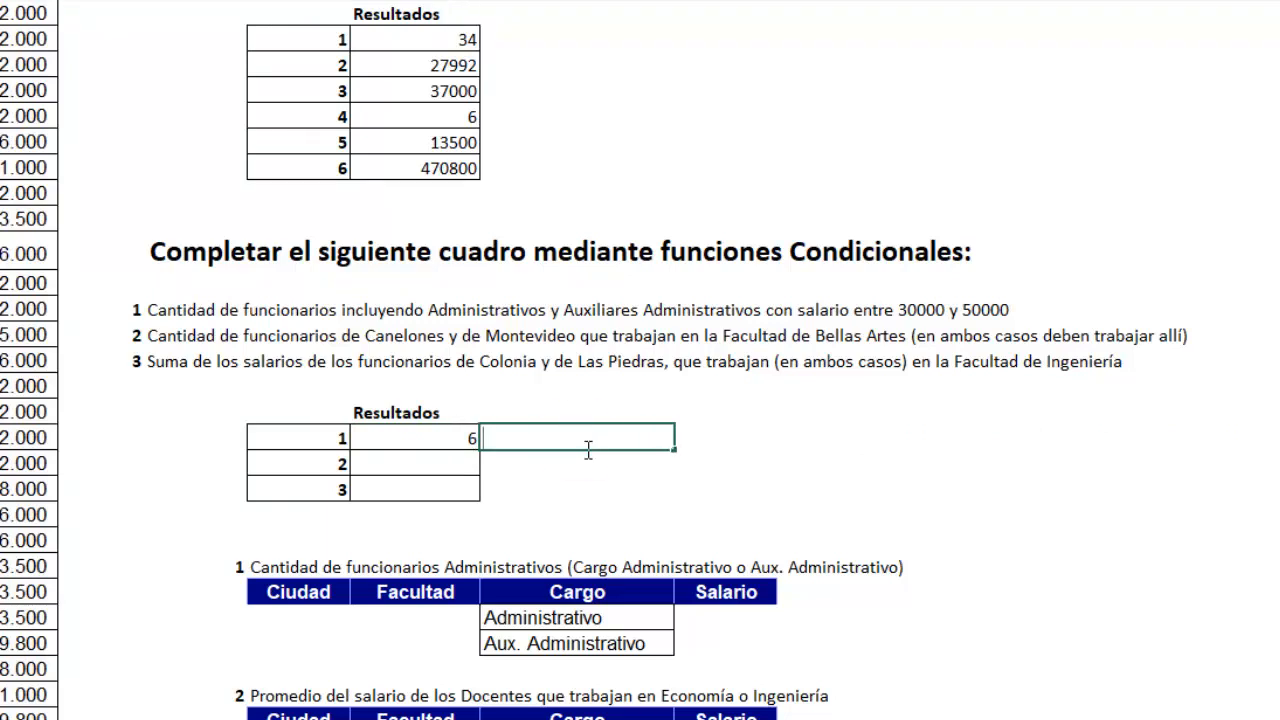
pyautogui.hotkey('ctrl', 'v')
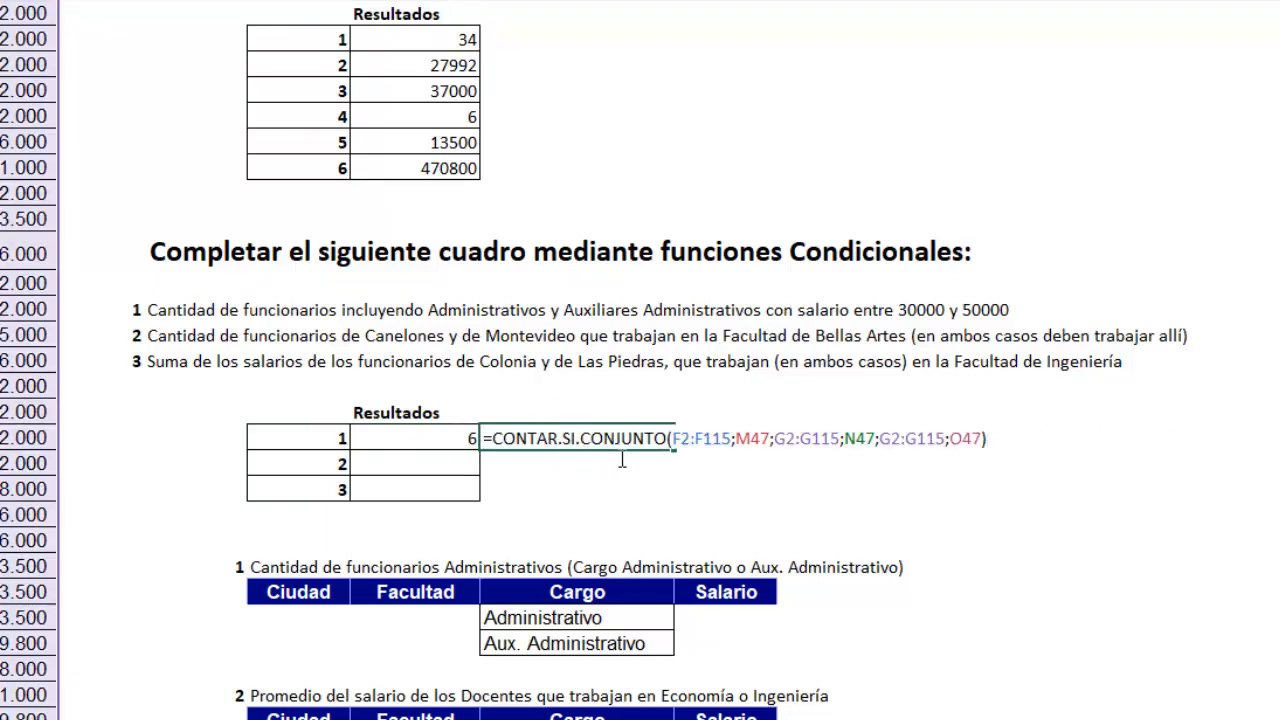
# - Replace the Cargo criterion reference in the pasted CONTAR.SI.CONJUNTO with the wildcard text "*Administrativo" and enter the formula
pyautogui.click(681, 441)
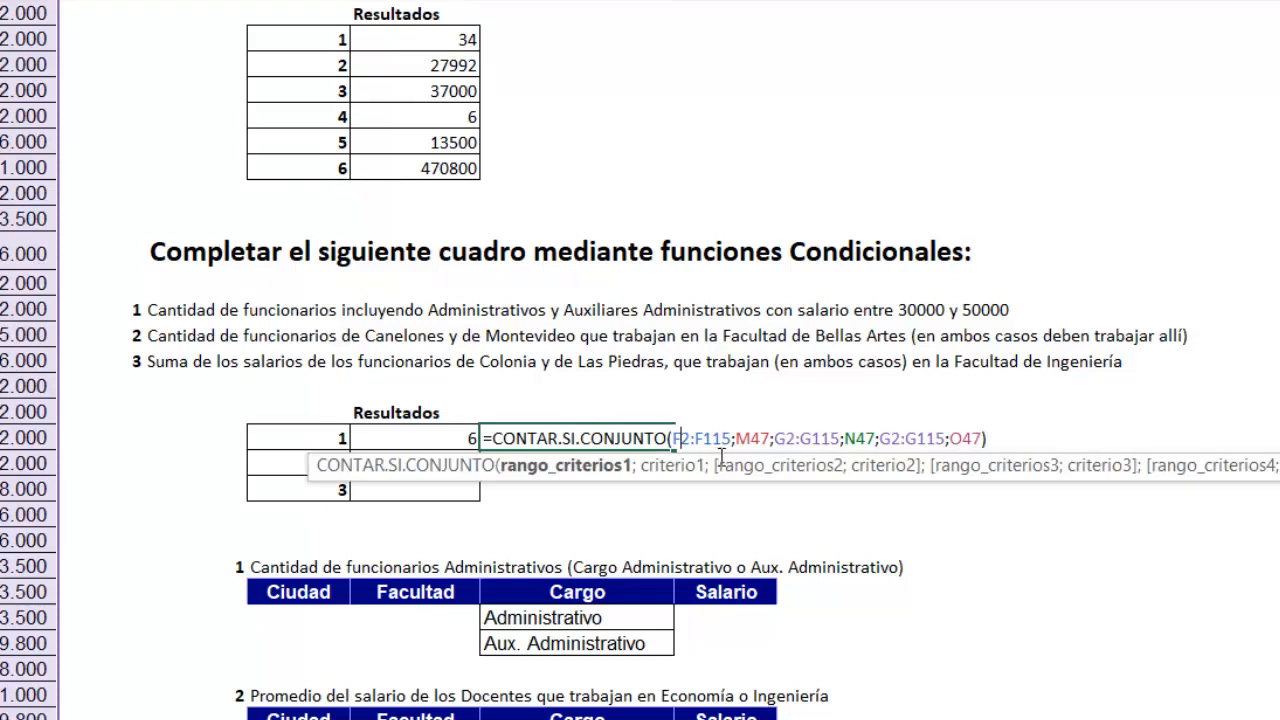
pyautogui.doubleClick(757, 440)
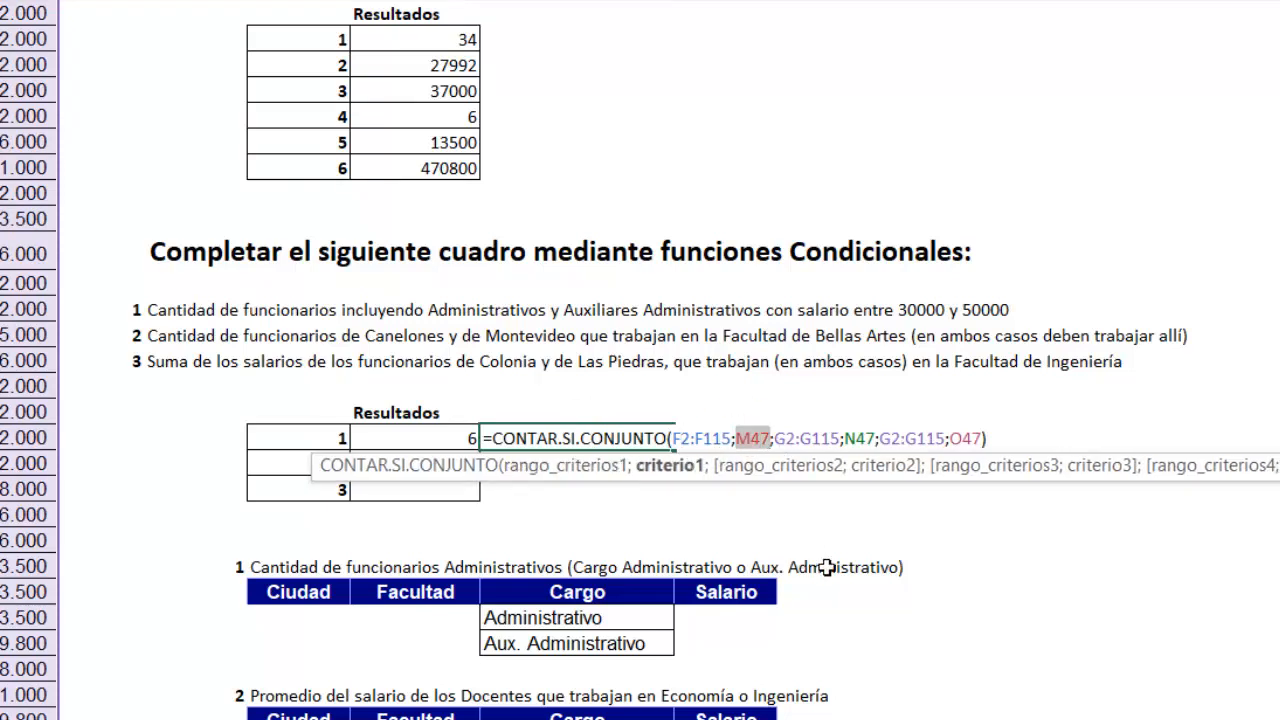
pyautogui.press('Delete')
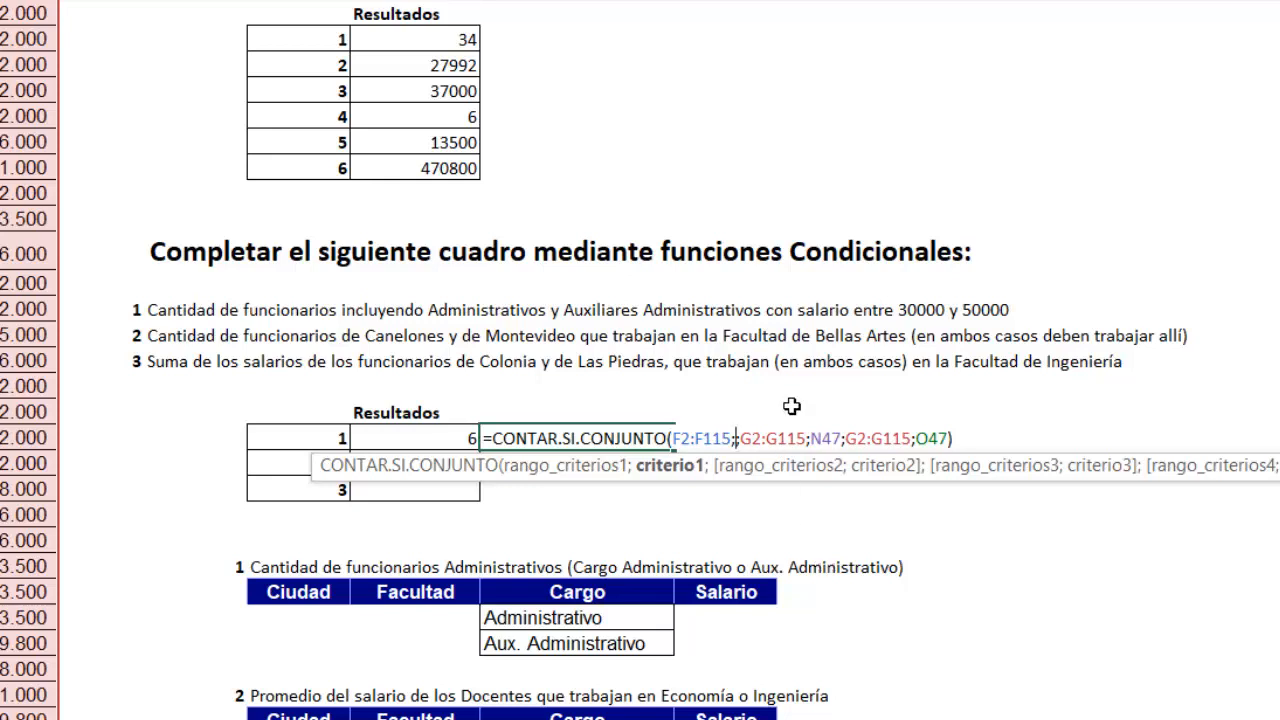
pyautogui.write('"')
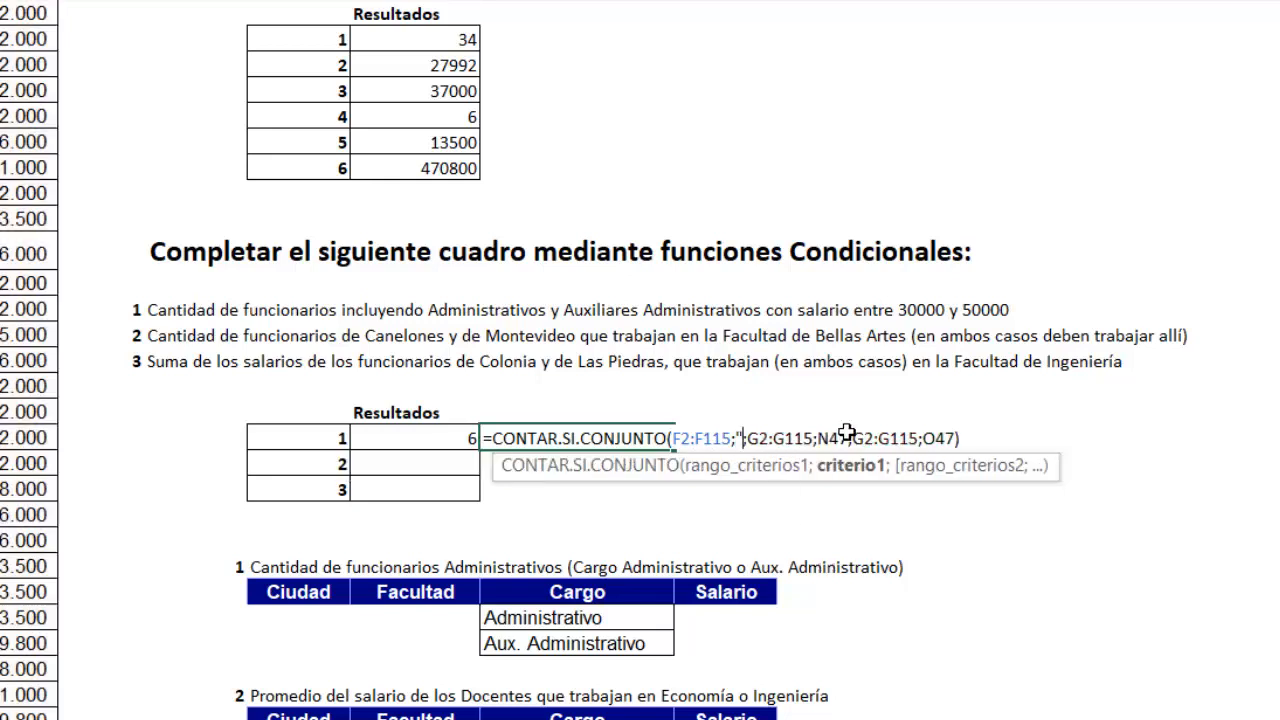
pyautogui.write('*')
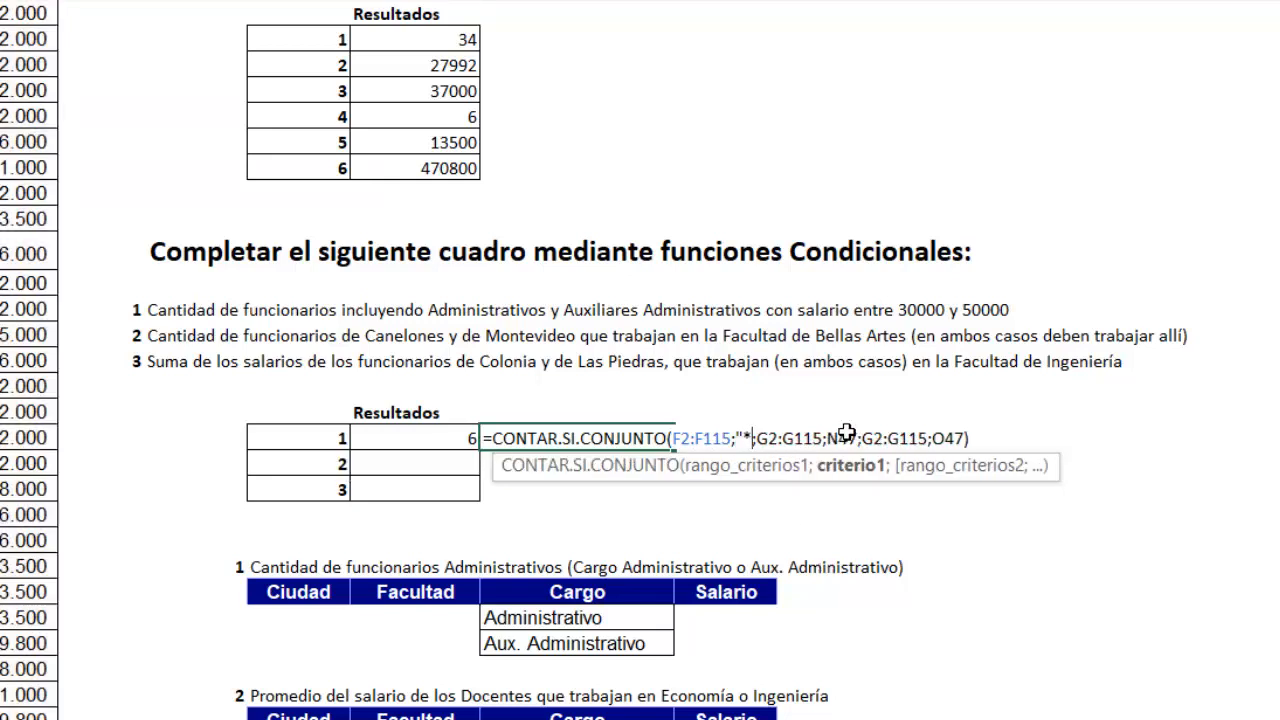
pyautogui.write('Administrativo"')
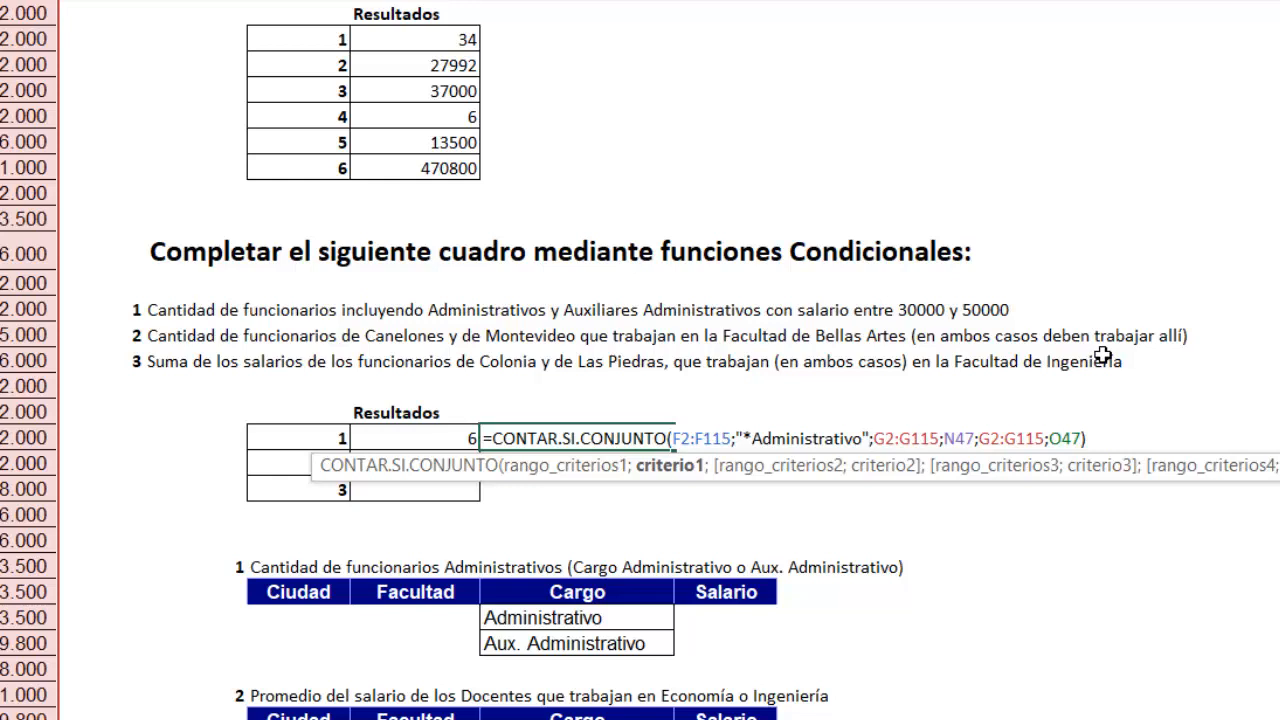
pyautogui.press('Return')
pyautogui.press('Up')
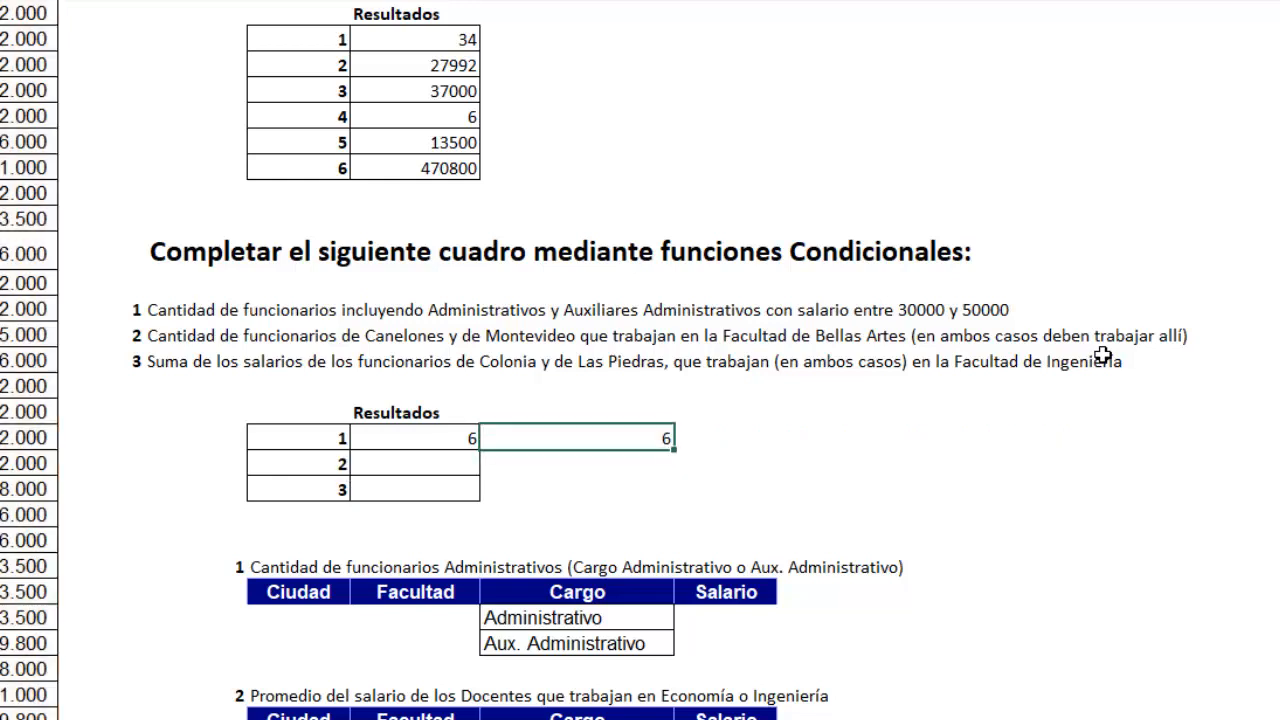
# - Compare the single wildcard CONTAR.SI.CONJUNTO formula with the two-function sum in conditional result 1
pyautogui.doubleClick(634, 440)
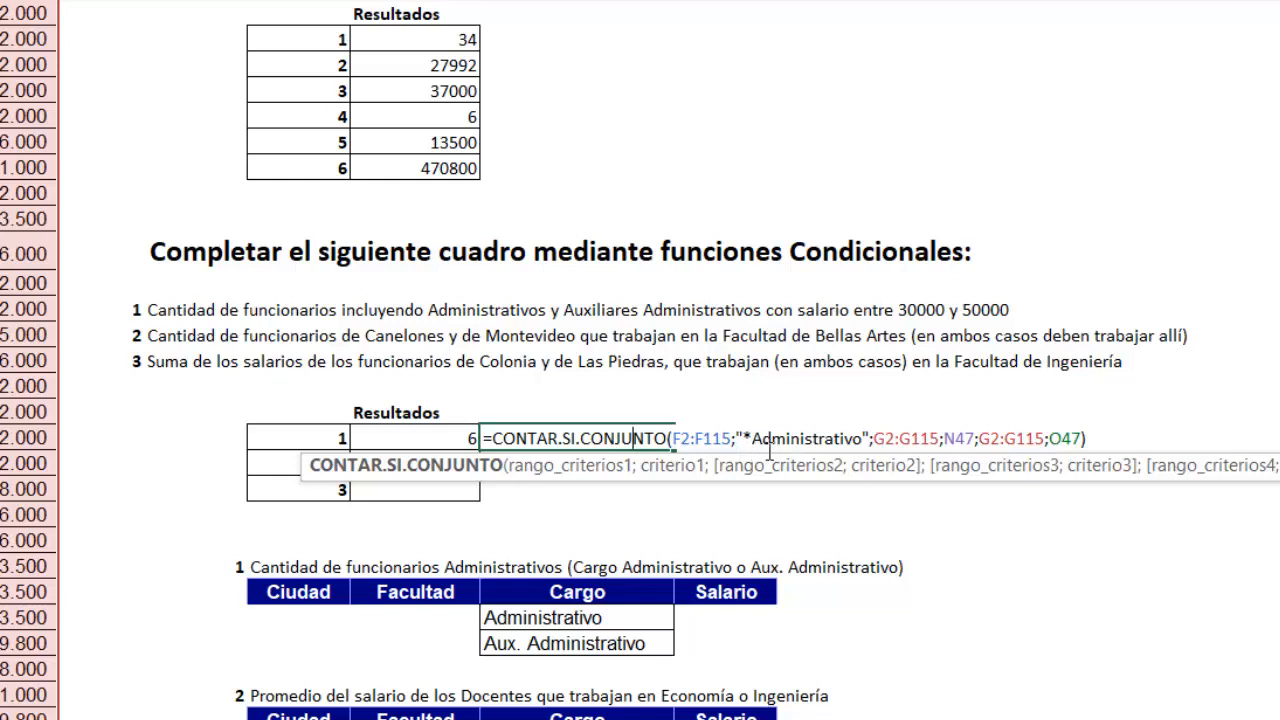
pyautogui.press('Return')
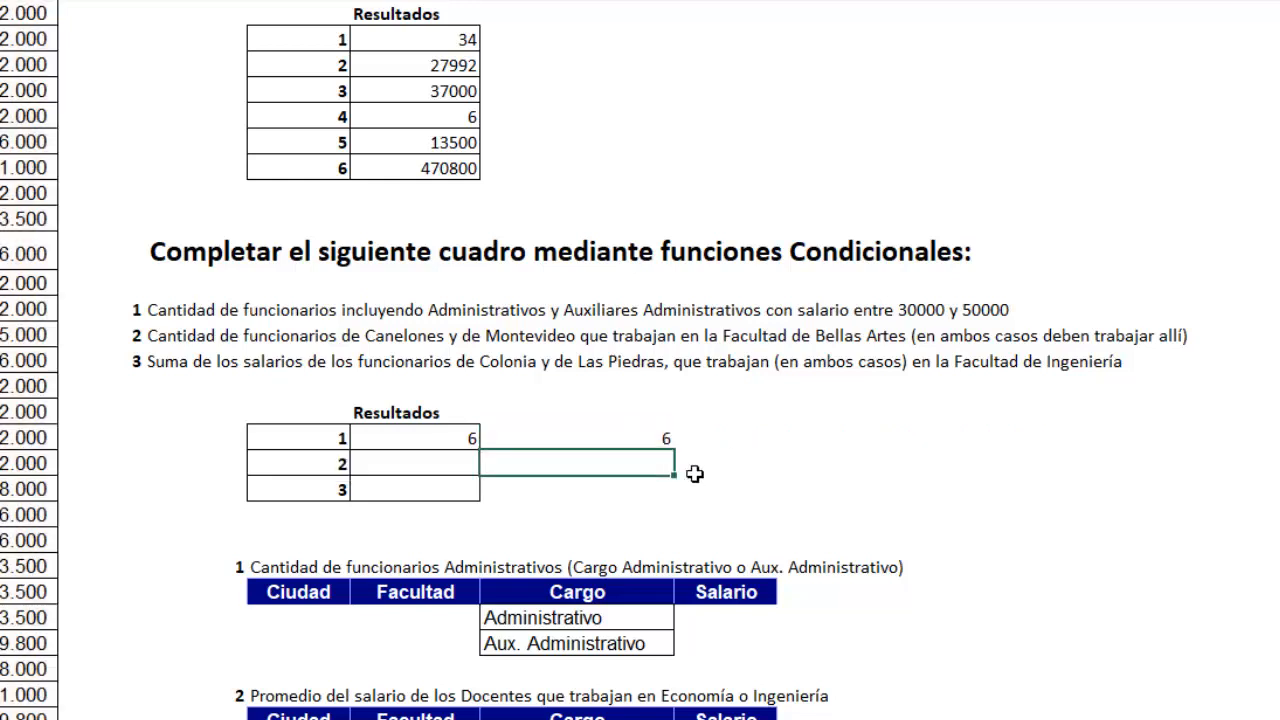
pyautogui.doubleClick(371, 443)
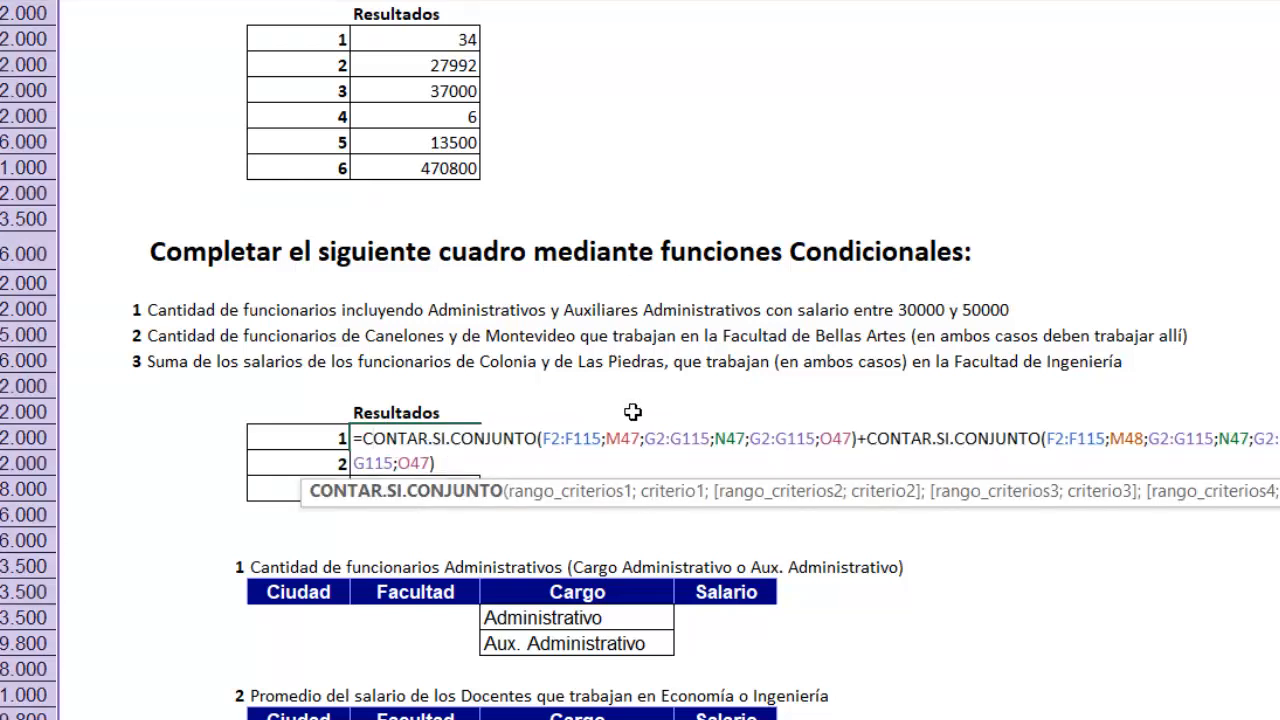
pyautogui.press('Return')
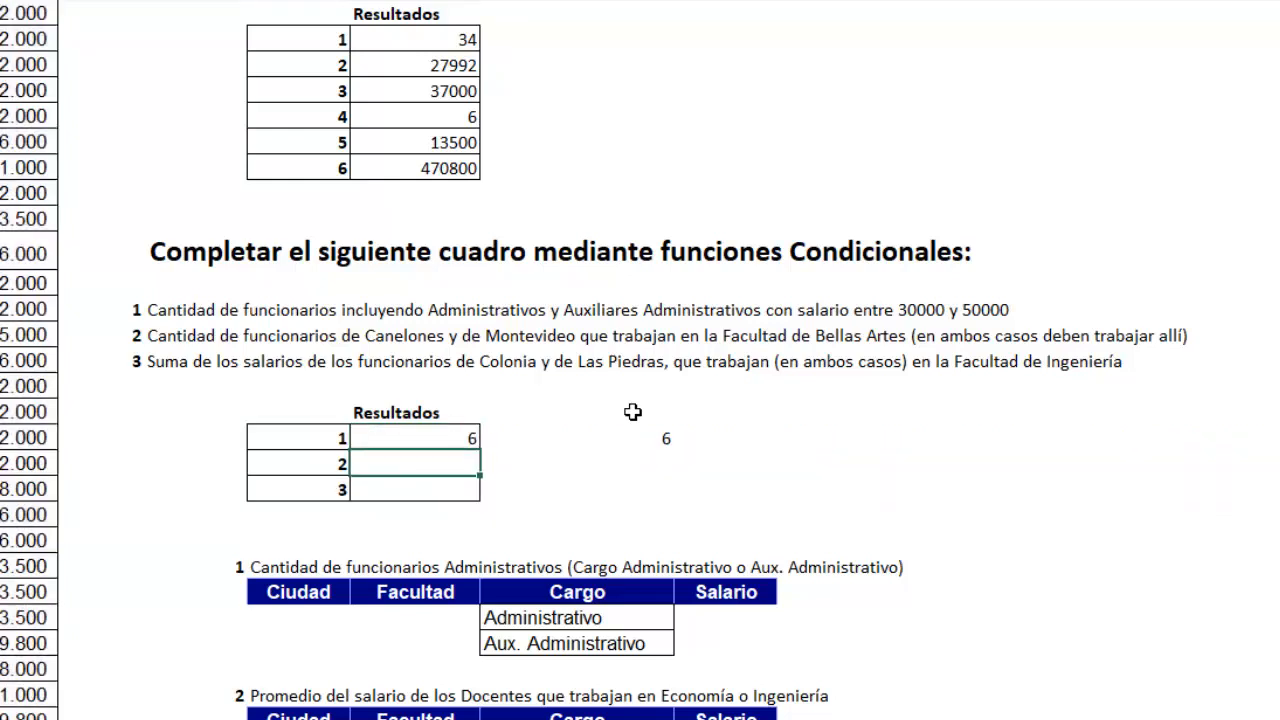
pyautogui.press('Up')
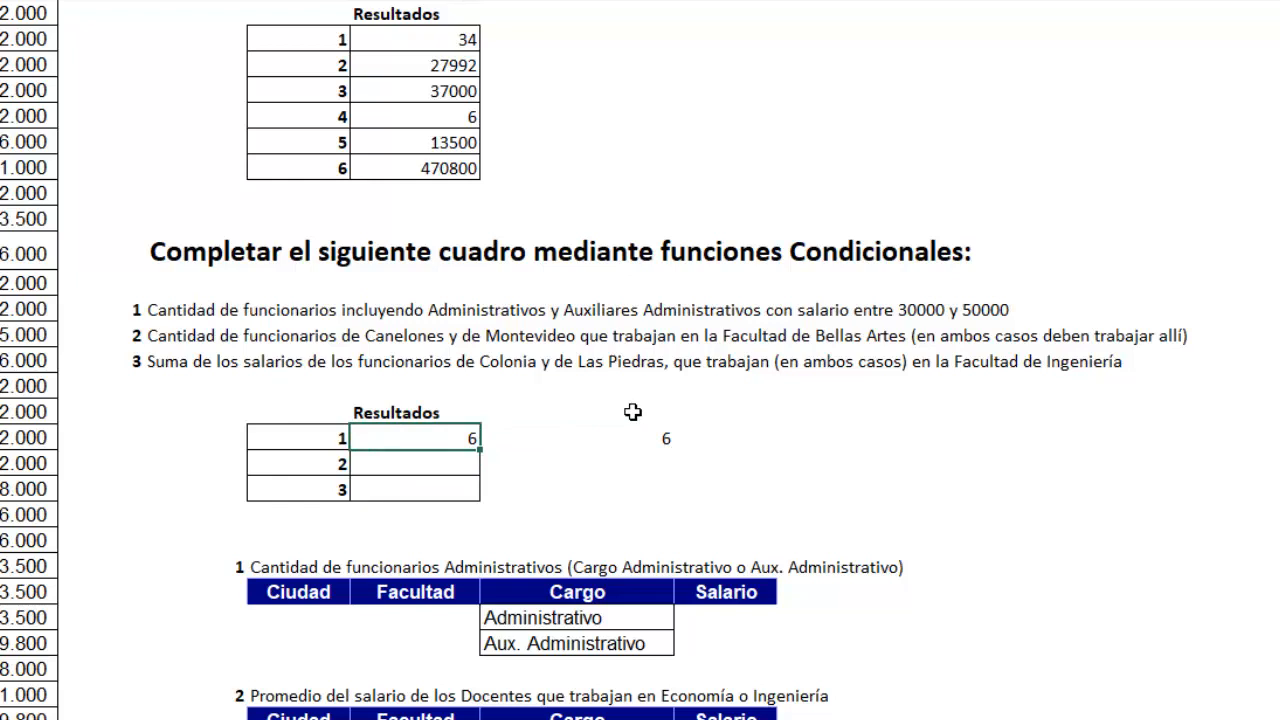
pyautogui.scroll(-1, 630, 412)
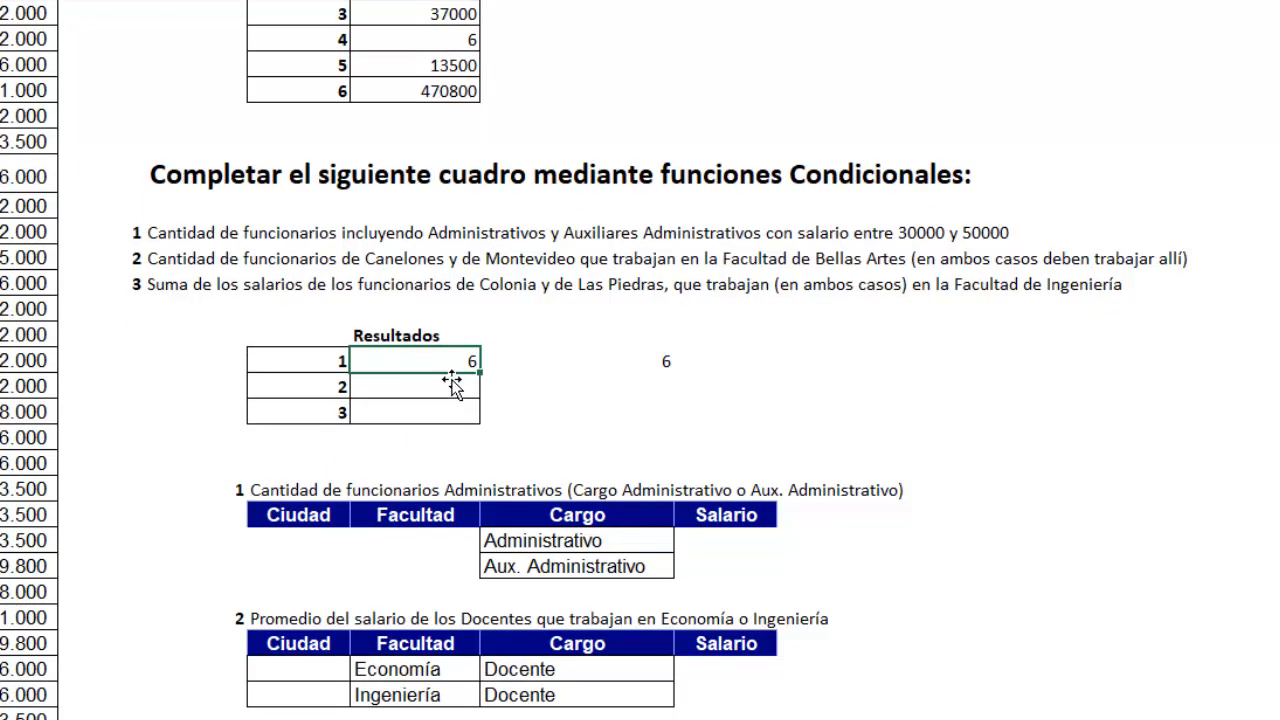
pyautogui.doubleClick(448, 367)
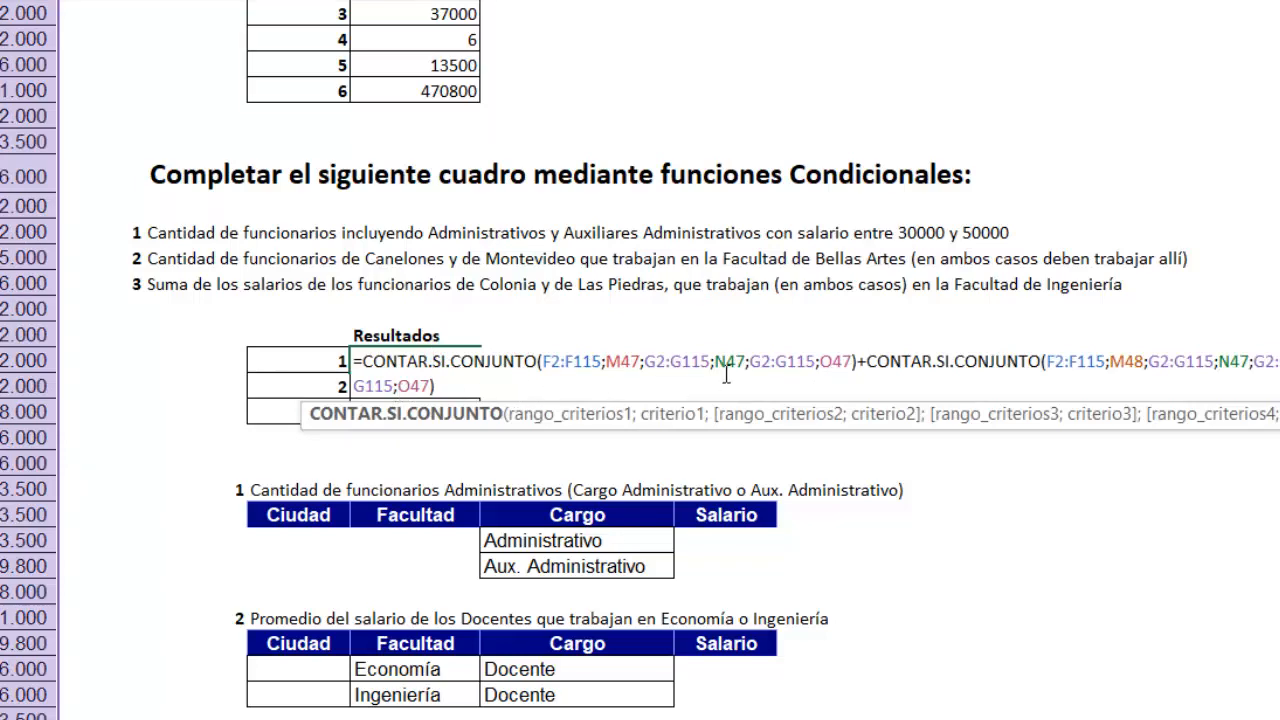
pyautogui.press('Return')
# - Copy the header and Administrativo row of criteria table 4 and paste them into the empty area below criteria table 6
pyautogui.scroll(-7, 722, 371)
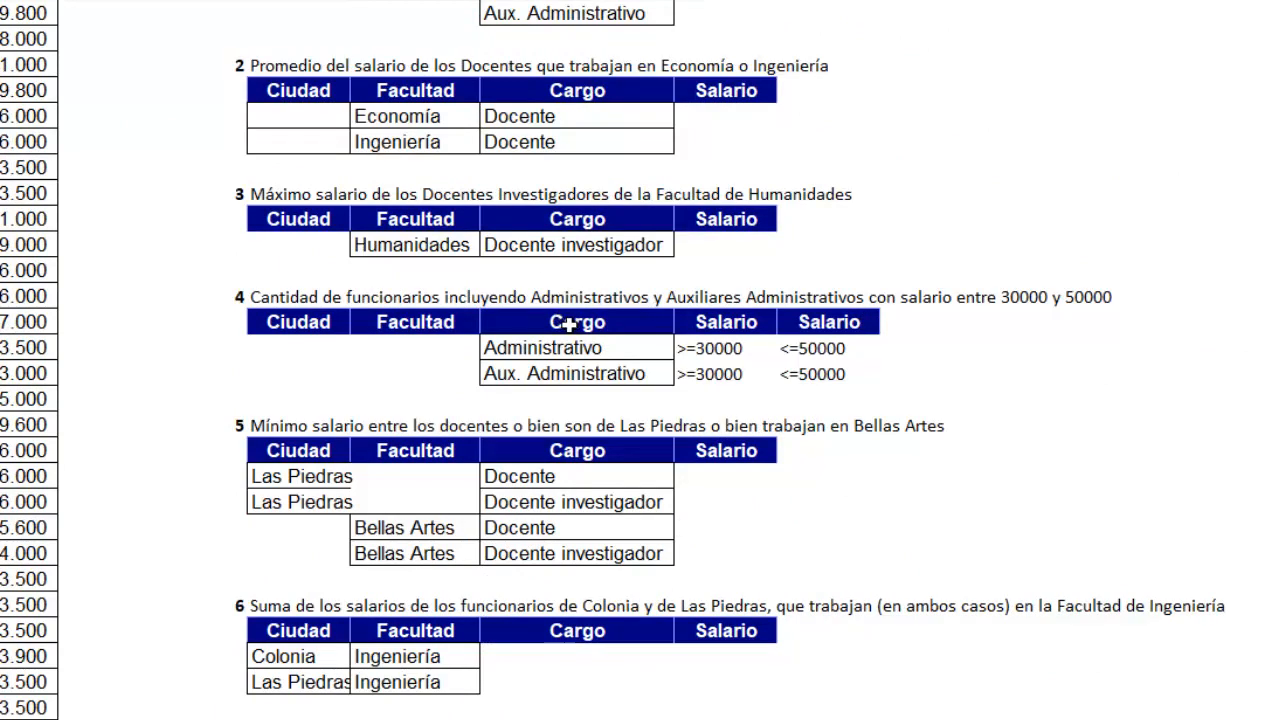
pyautogui.scroll(1, 569, 324)
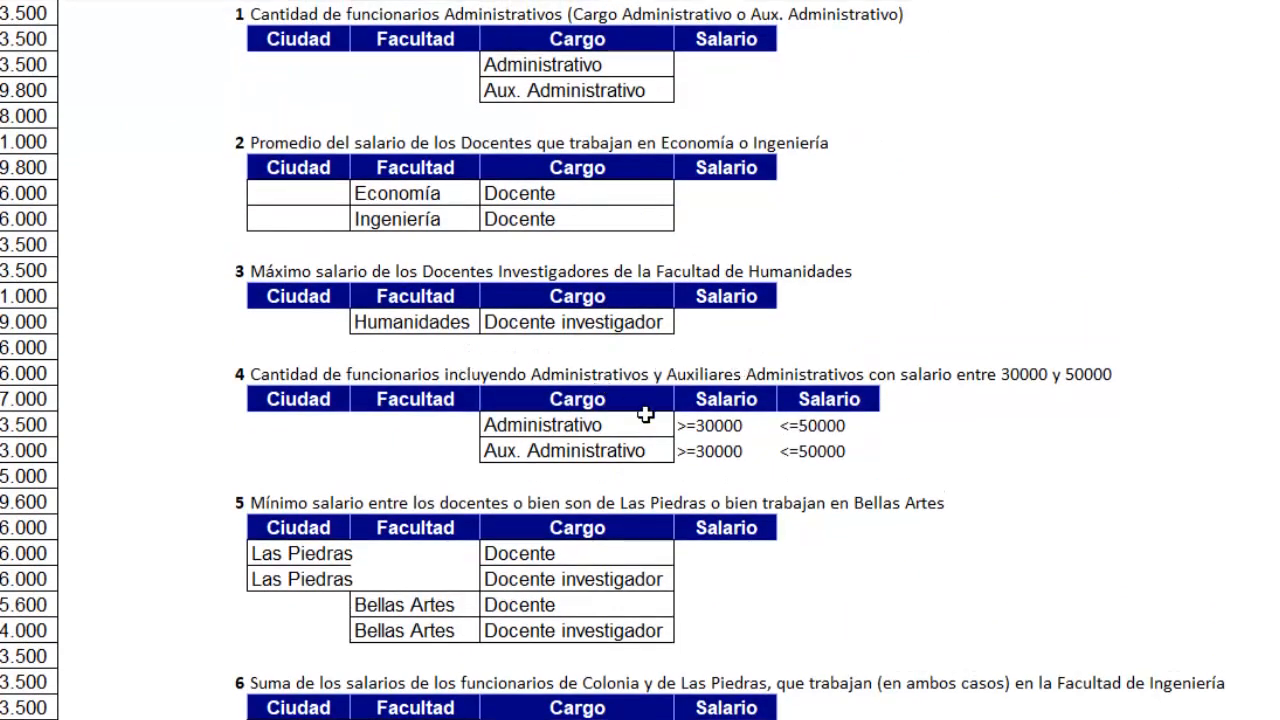
pyautogui.scroll(-2, 645, 414)
pyautogui.click(305, 245)
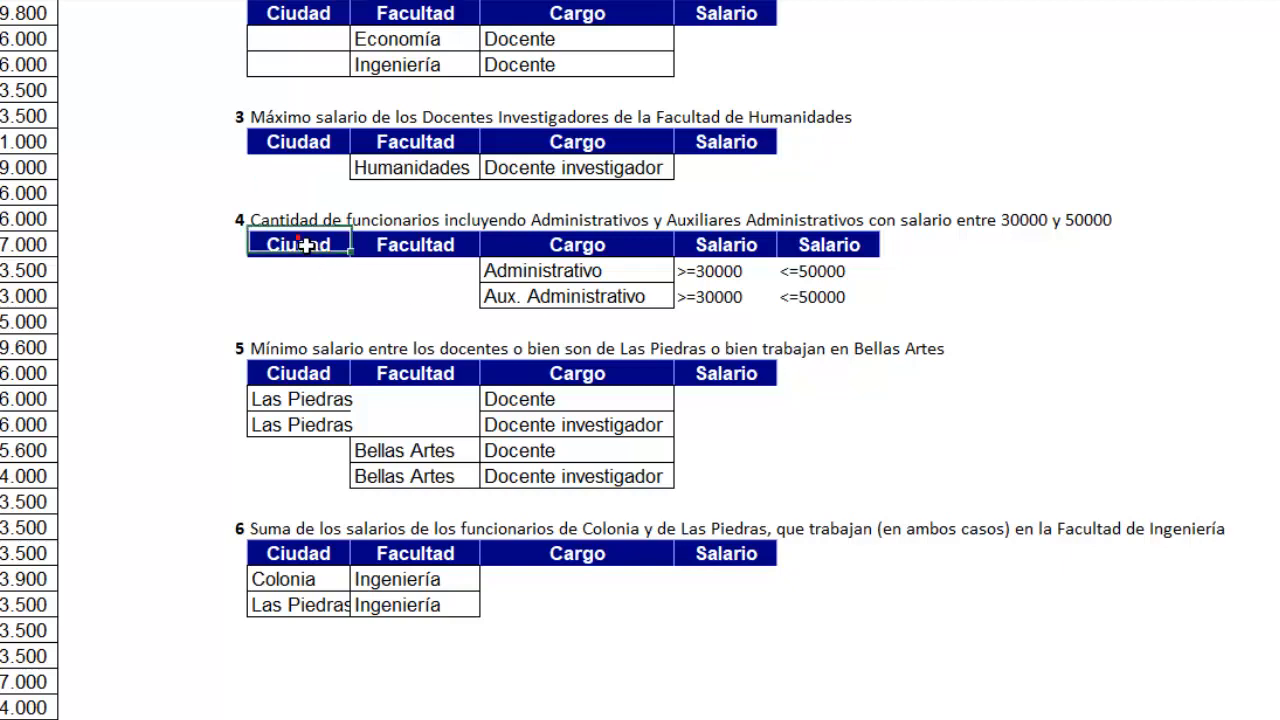
pyautogui.moveTo(305, 245); pyautogui.dragTo(833, 273)
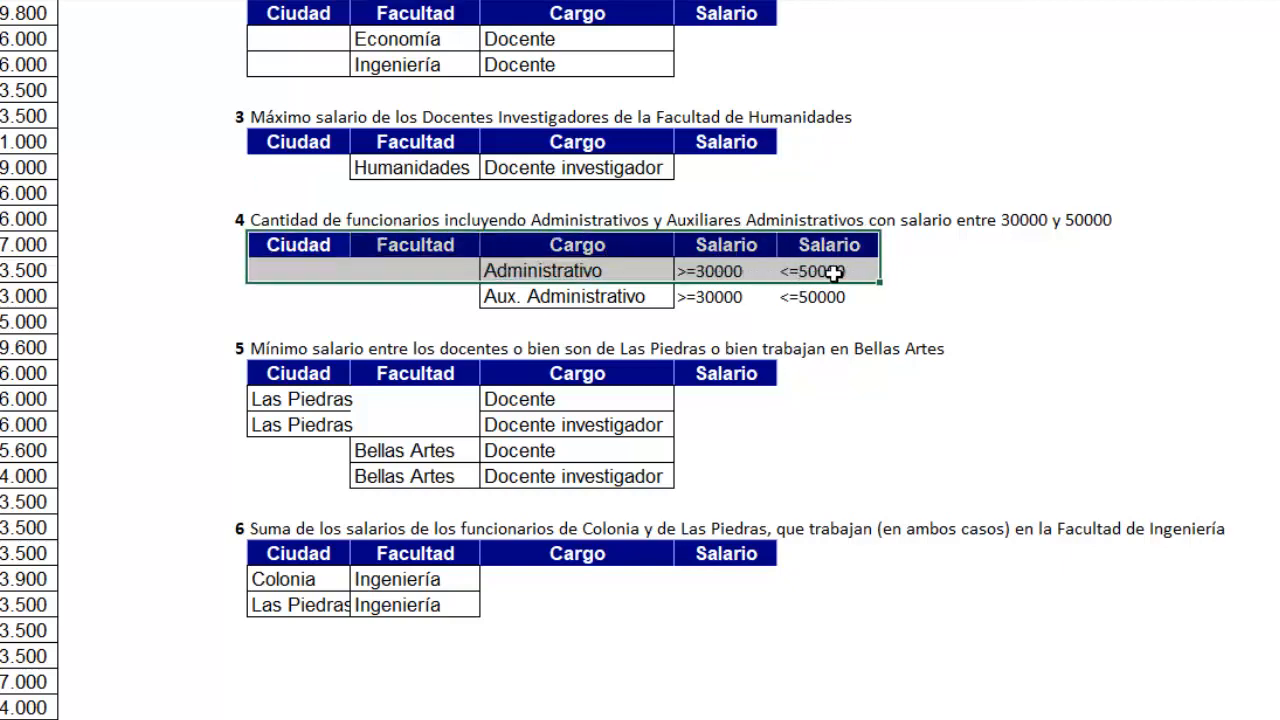
pyautogui.hotkey('ctrl', 'c')
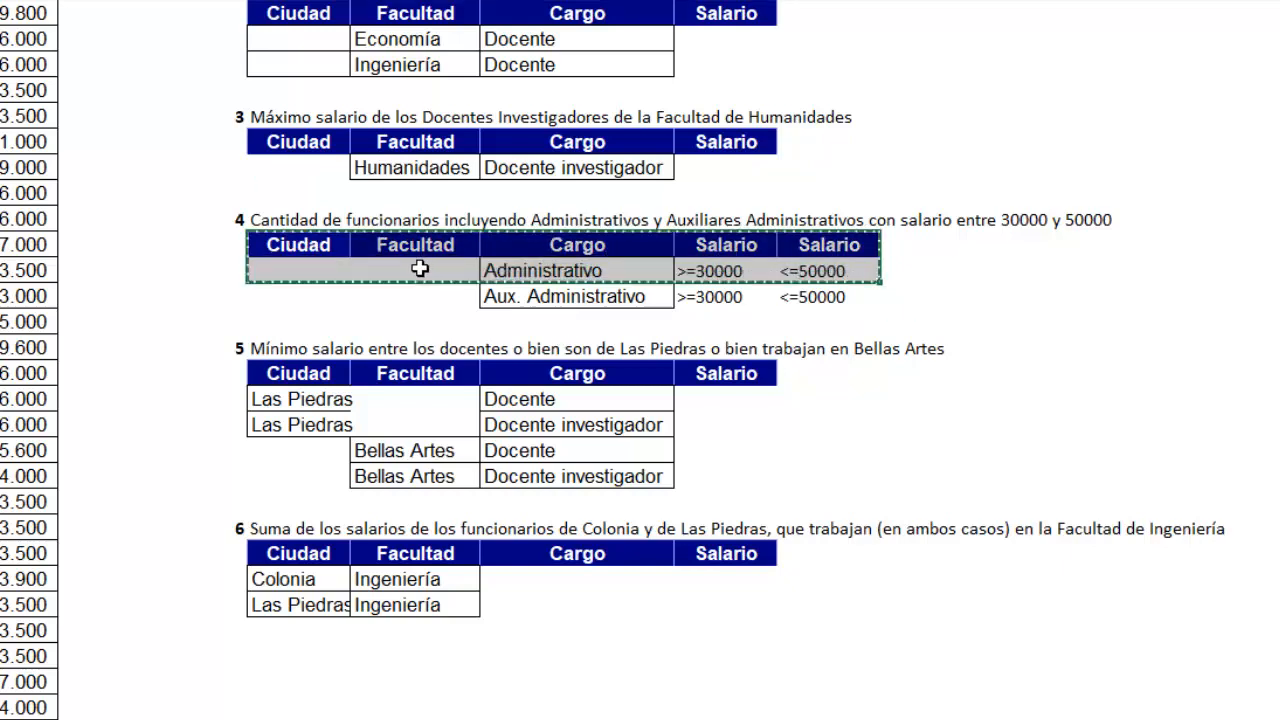
pyautogui.scroll(-2, 380, 537)
pyautogui.click(307, 563)
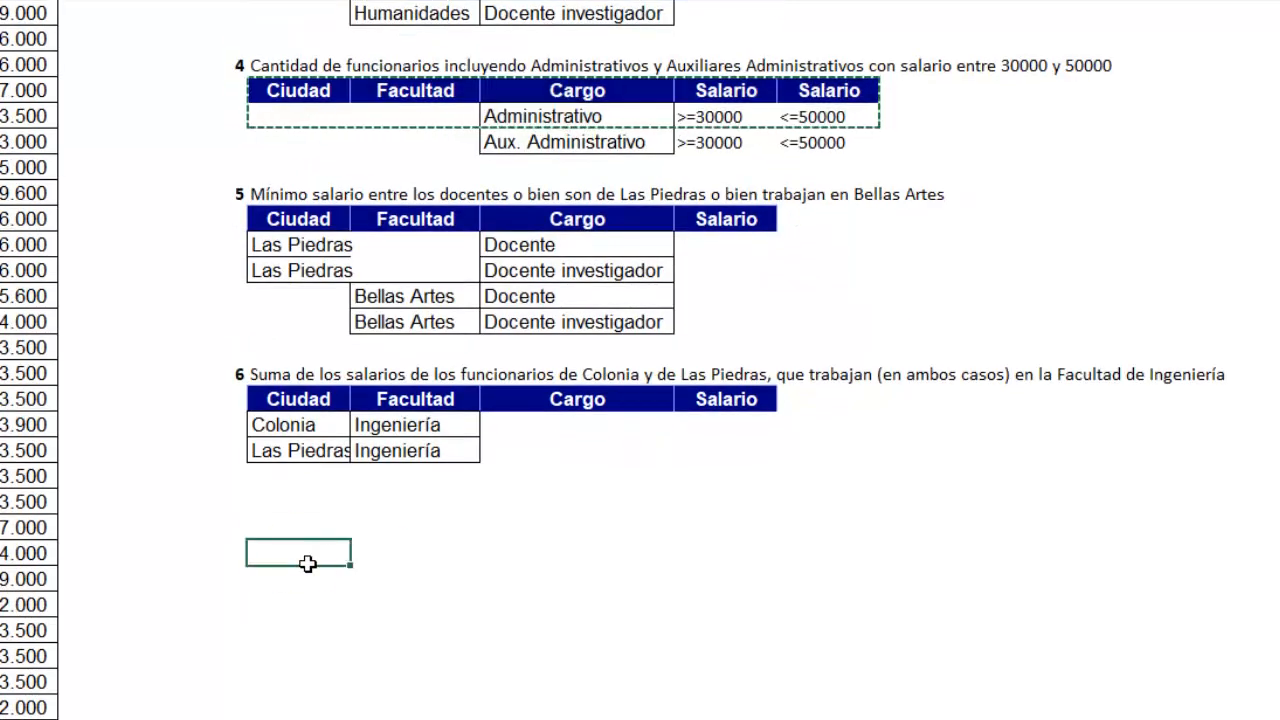
pyautogui.hotkey('ctrl', 'v')
# - Change the Cargo criterion in the pasted table to *Administrativo
pyautogui.doubleClick(540, 580)
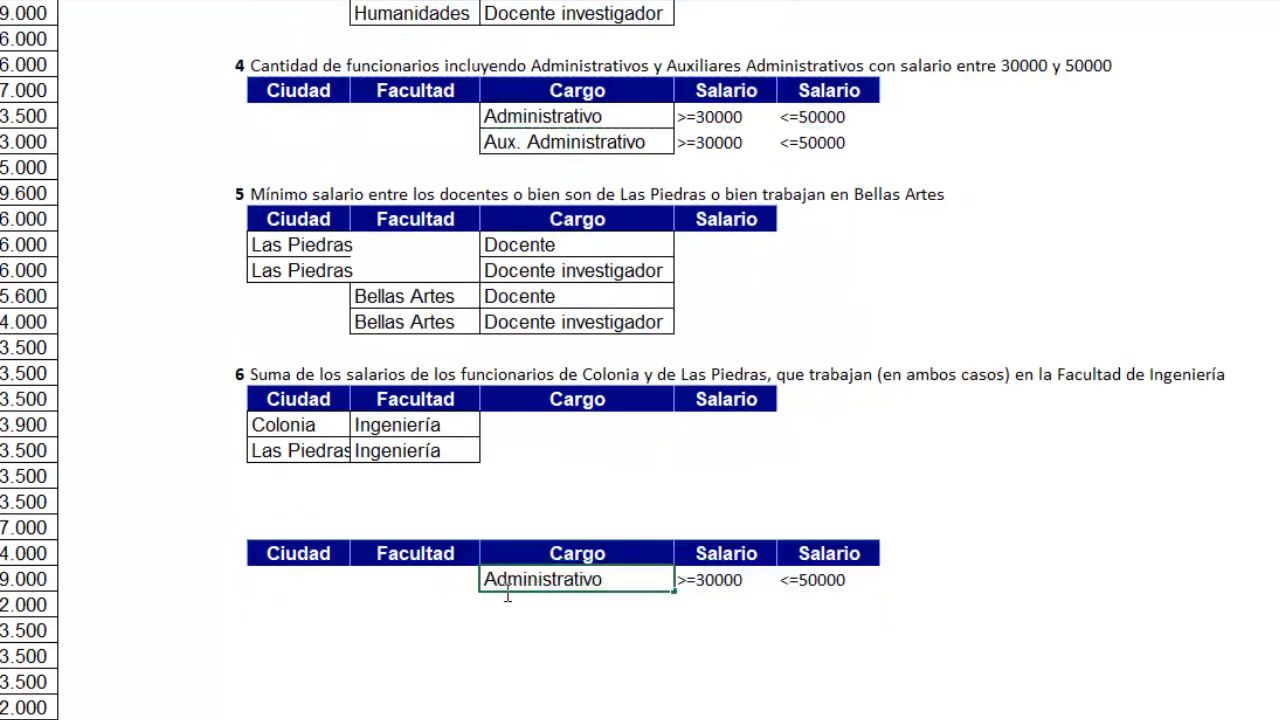
pyautogui.click(488, 582)
pyautogui.write('*')
pyautogui.press('Return')
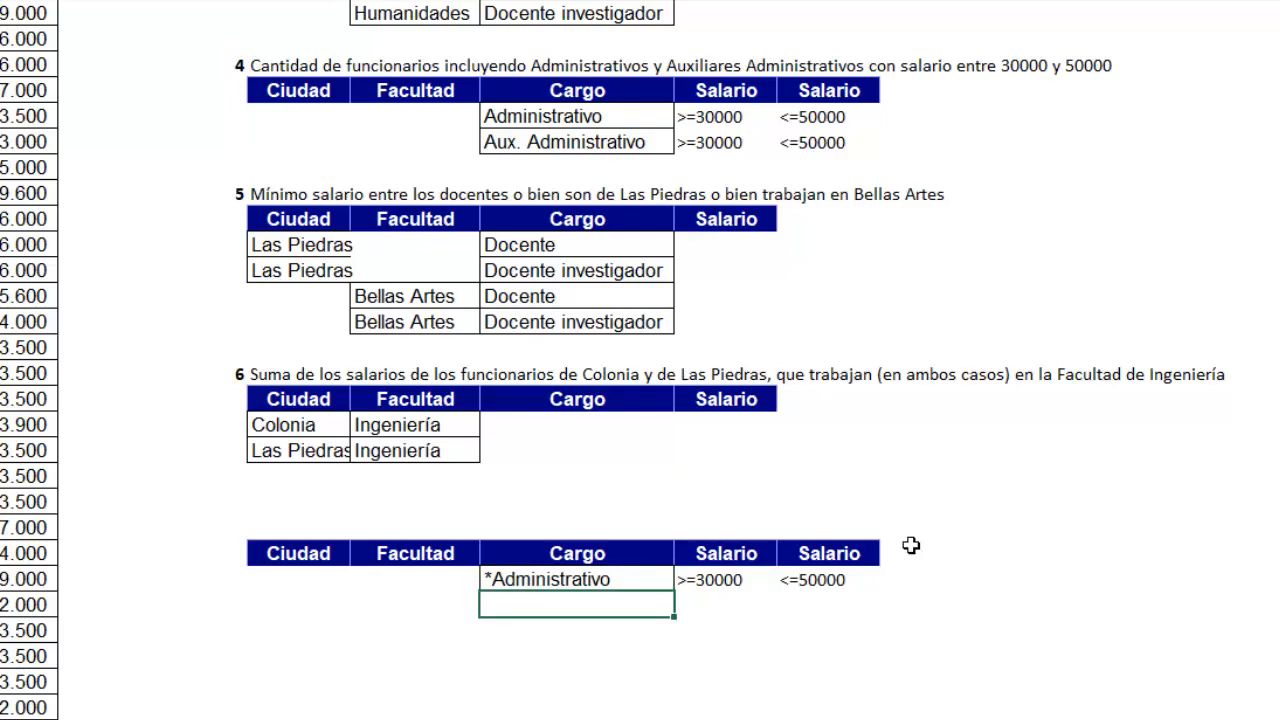
# - Copy the BDCONTARA formula from result 4 of the database functions table into the adjacent empty cell
pyautogui.scroll(12, 904, 547)
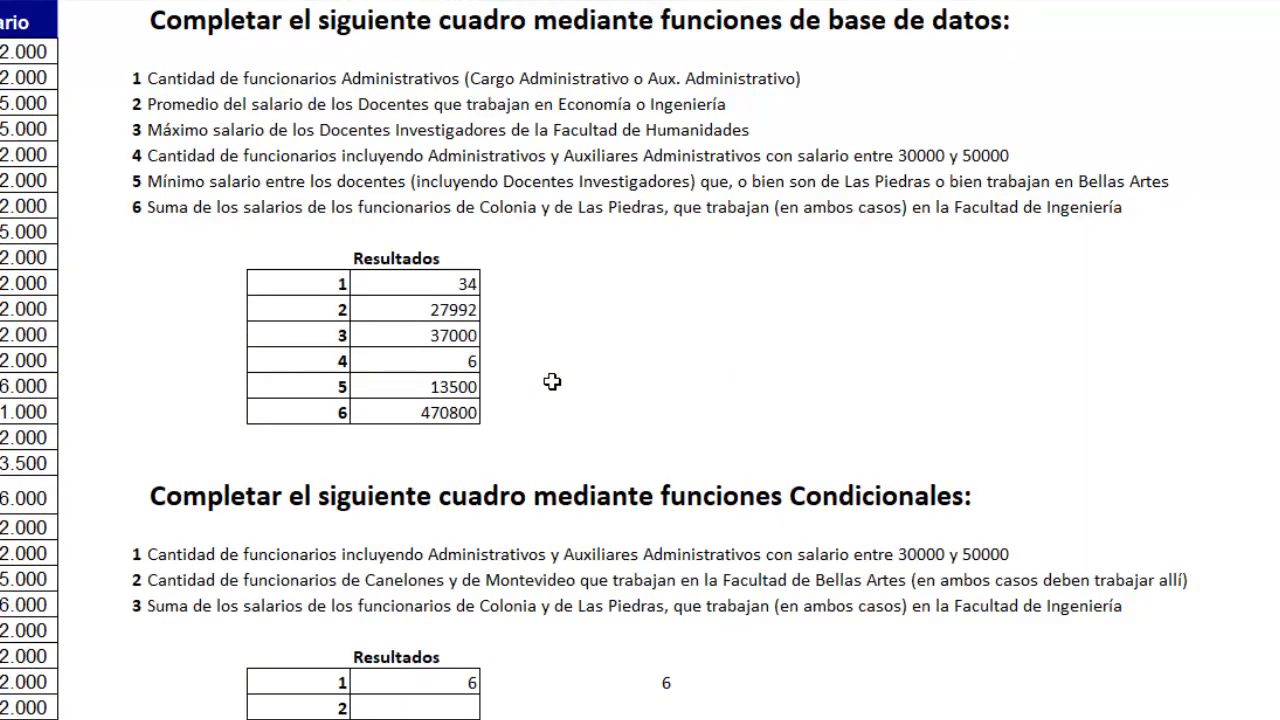
pyautogui.click(547, 371)
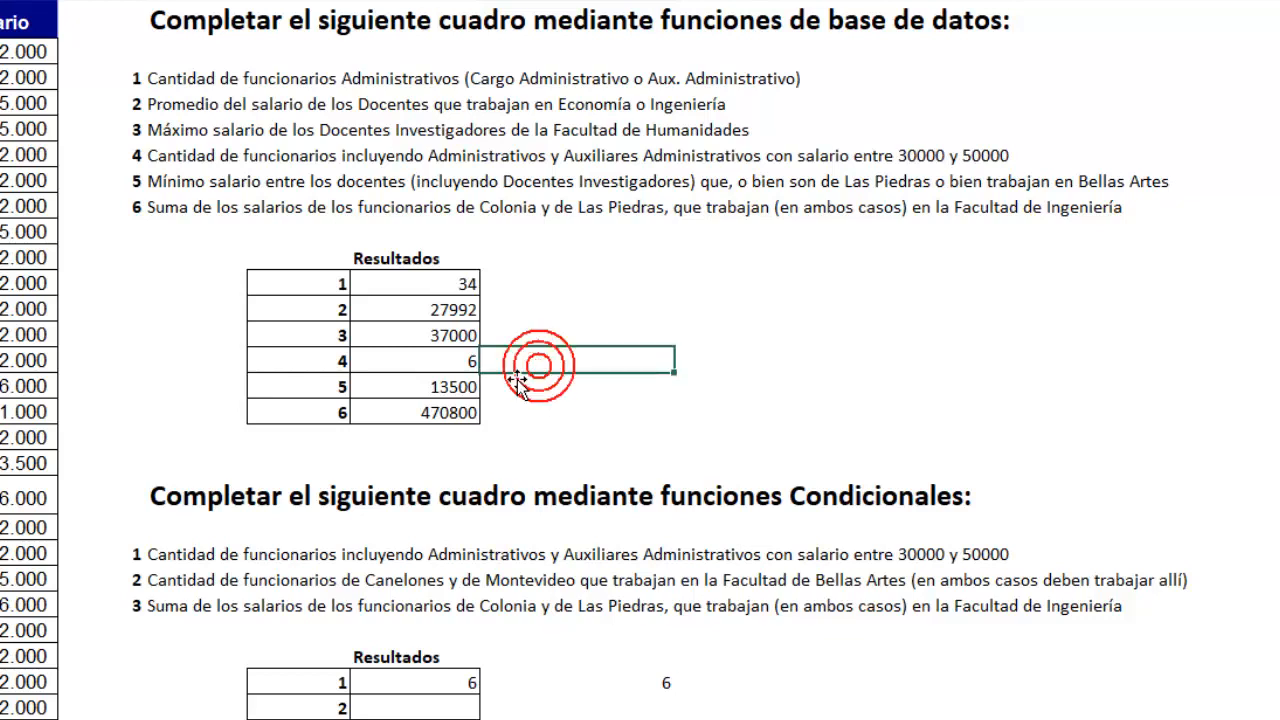
pyautogui.doubleClick(452, 362)
pyautogui.moveTo(706, 365); pyautogui.dragTo(361, 398)
pyautogui.hotkey('ctrl', 'c')
pyautogui.click(566, 360)
pyautogui.hotkey('ctrl', 'v')
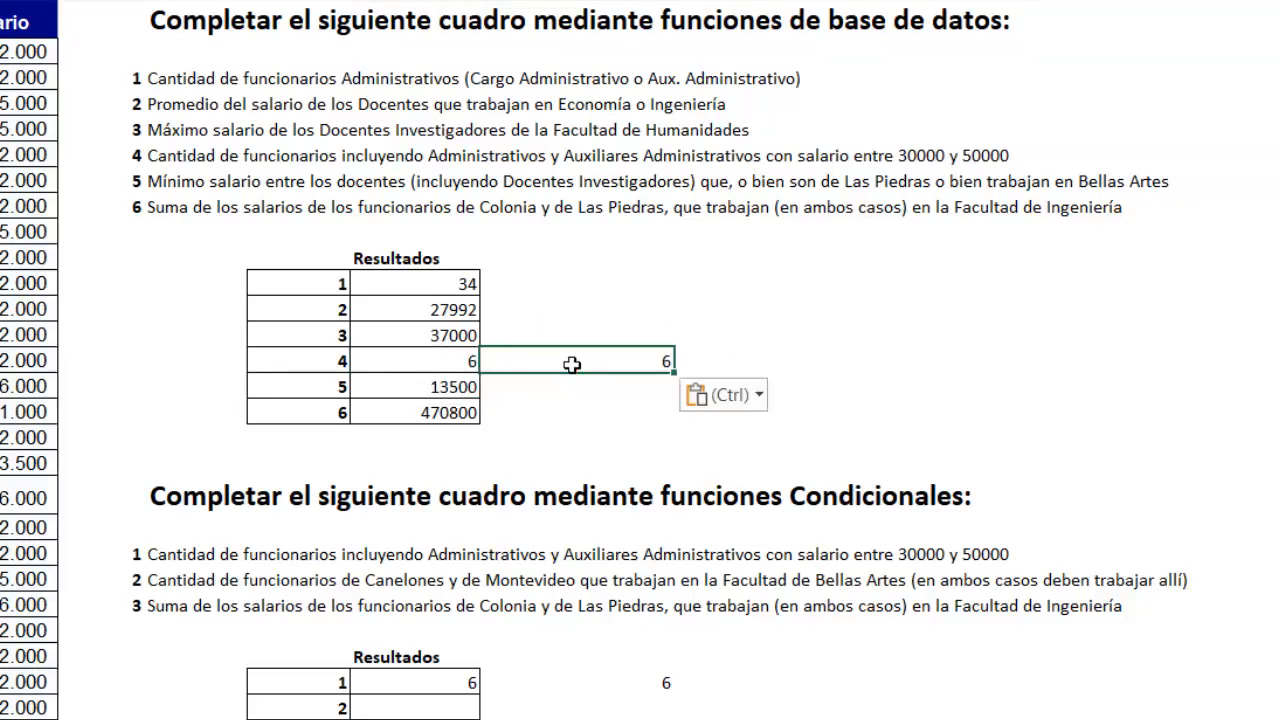
# - Replace the criteria range in the copied BDCONTARA formula with the *Administrativo criteria table, covering its Cargo and both Salario columns
pyautogui.doubleClick(566, 362)
pyautogui.moveTo(743, 362); pyautogui.dragTo(816, 362)
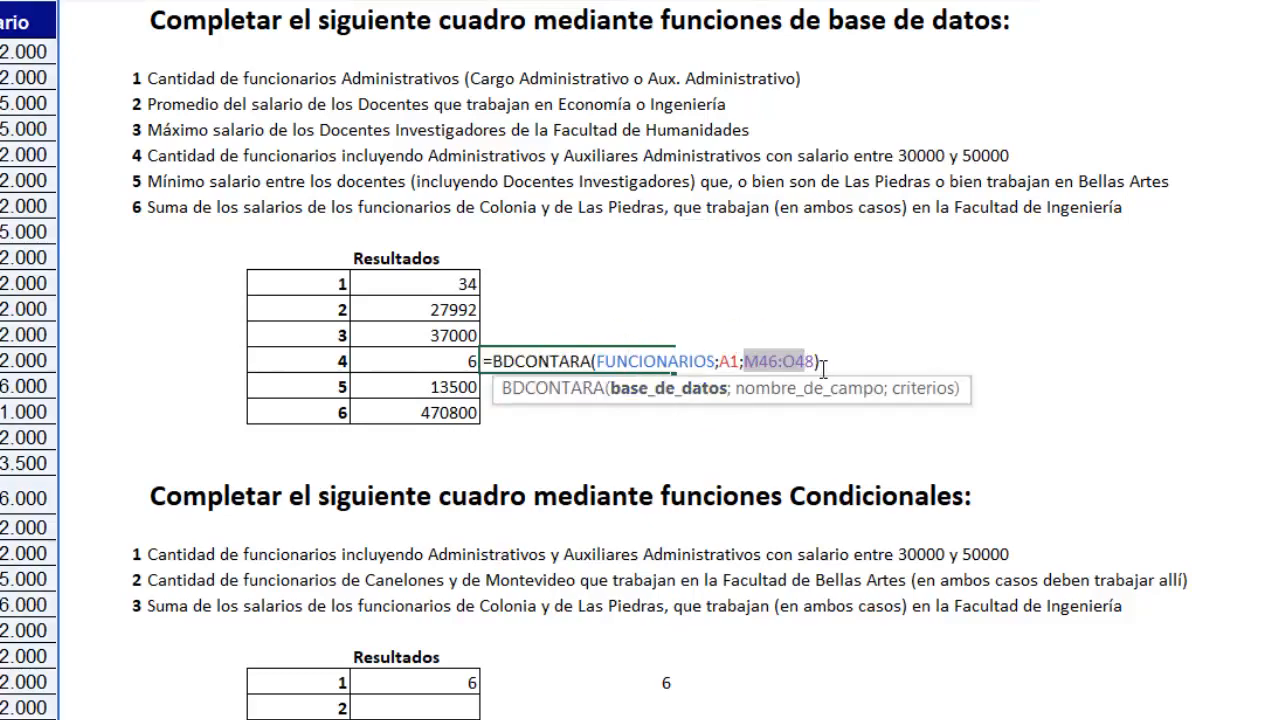
pyautogui.press('BackSpace')
pyautogui.scroll(-15, 700, 420)
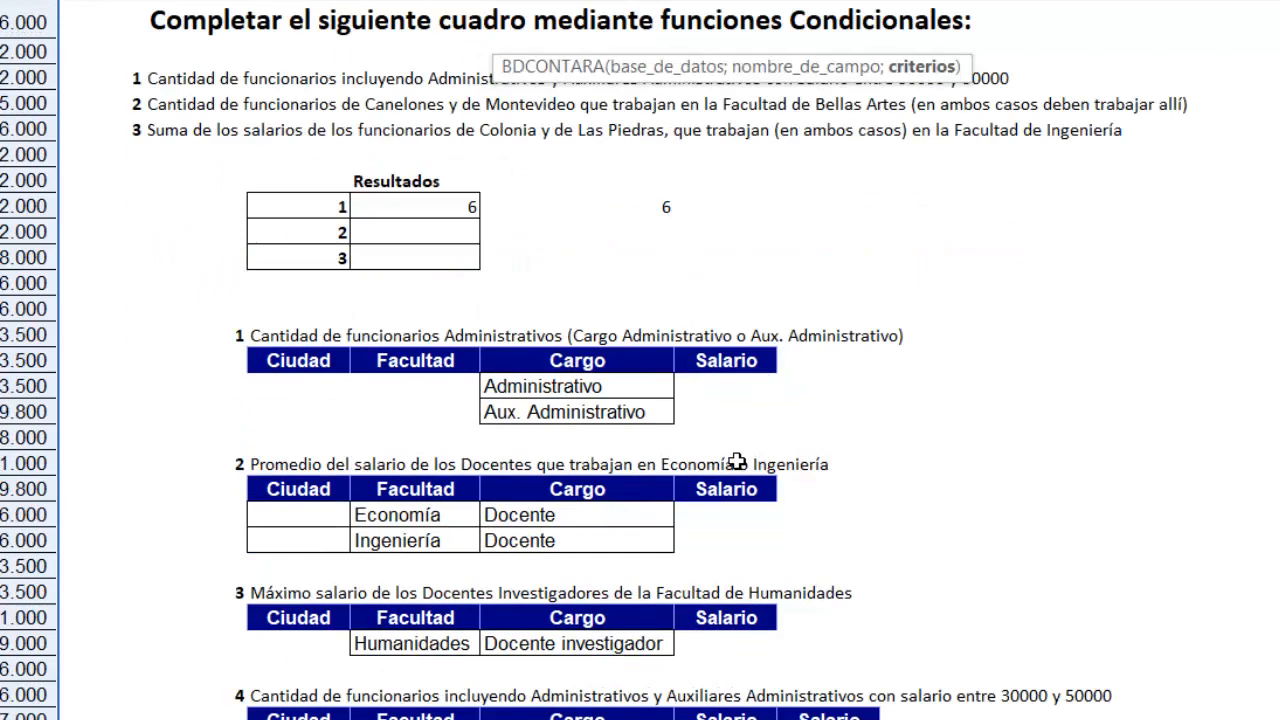
pyautogui.moveTo(618, 403); pyautogui.dragTo(820, 427)
pyautogui.press('Return')
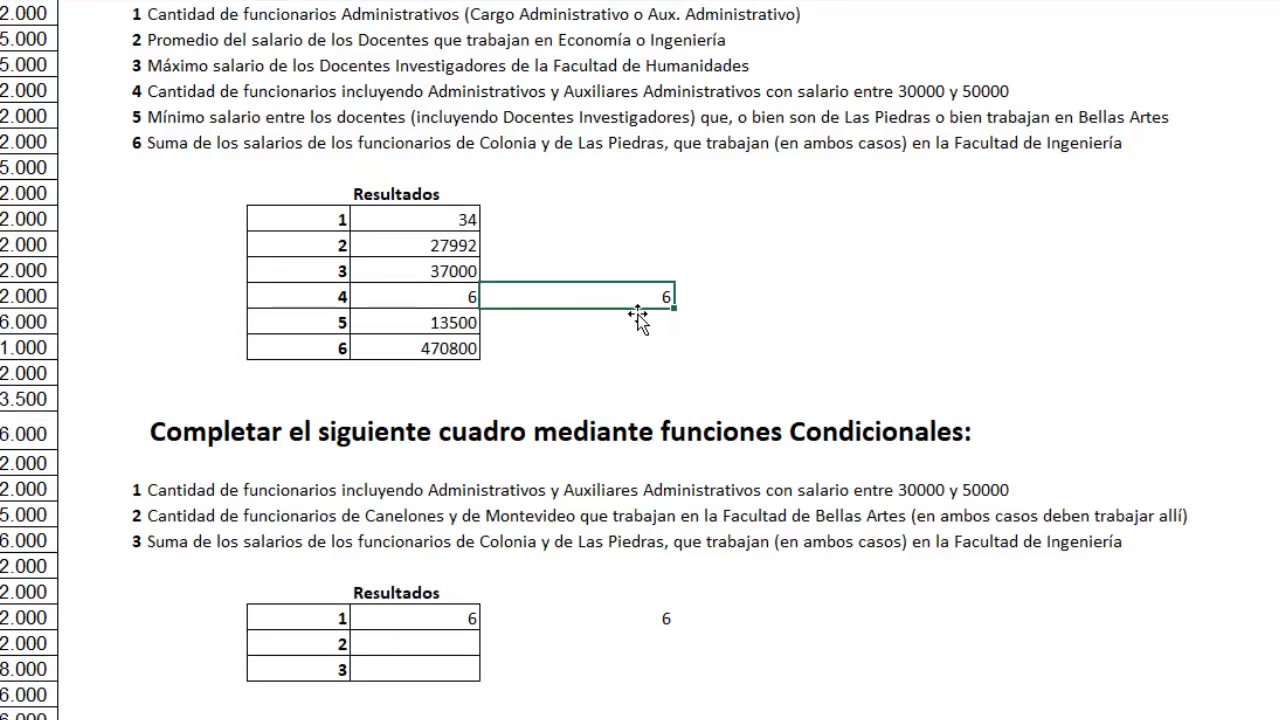
# - Examine conditional exercises 2 and 3 and the criteria tables to see which cases need summed functions and which could use a wildcard
pyautogui.scroll(-3, 643, 434)
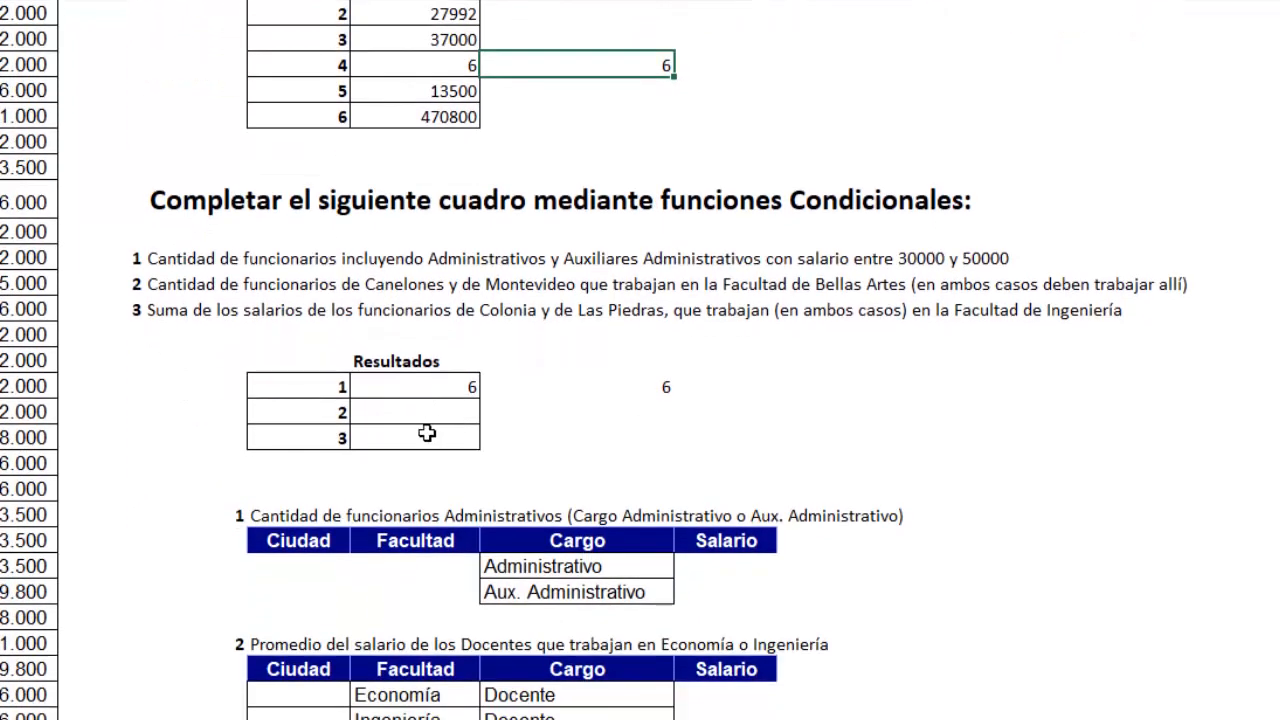
pyautogui.click(427, 412)
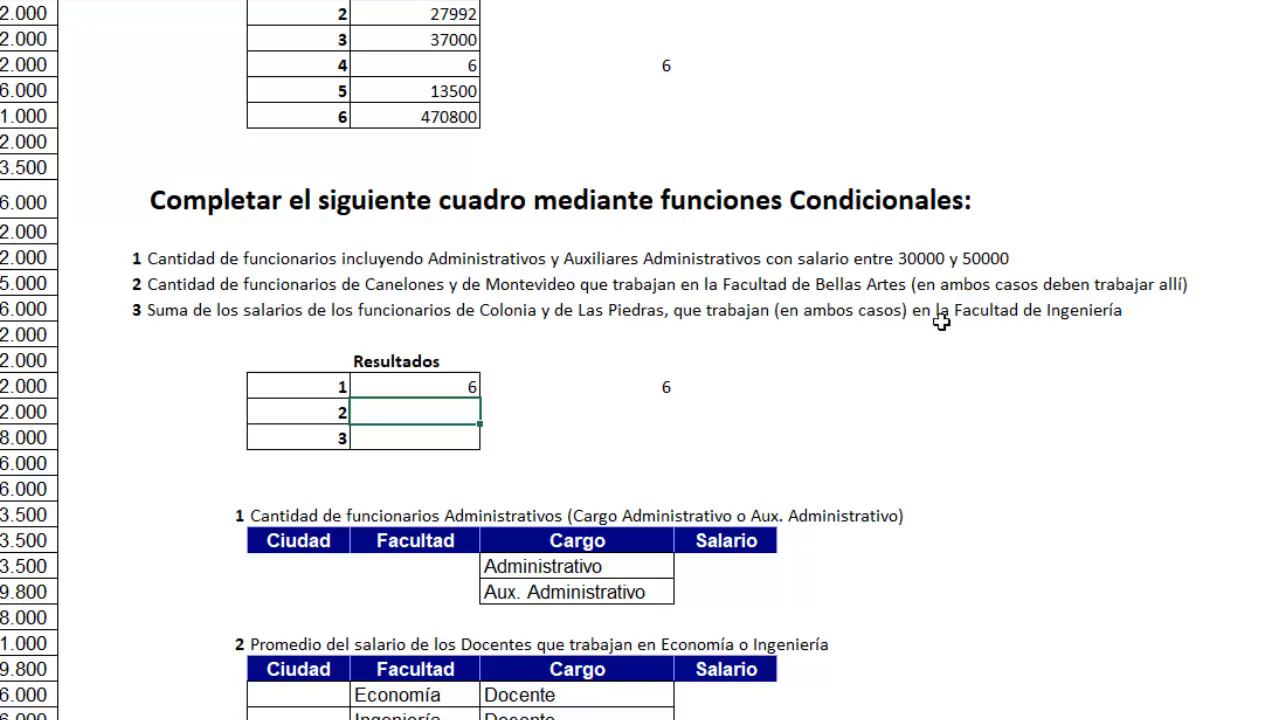
pyautogui.scroll(-1, 948, 318)
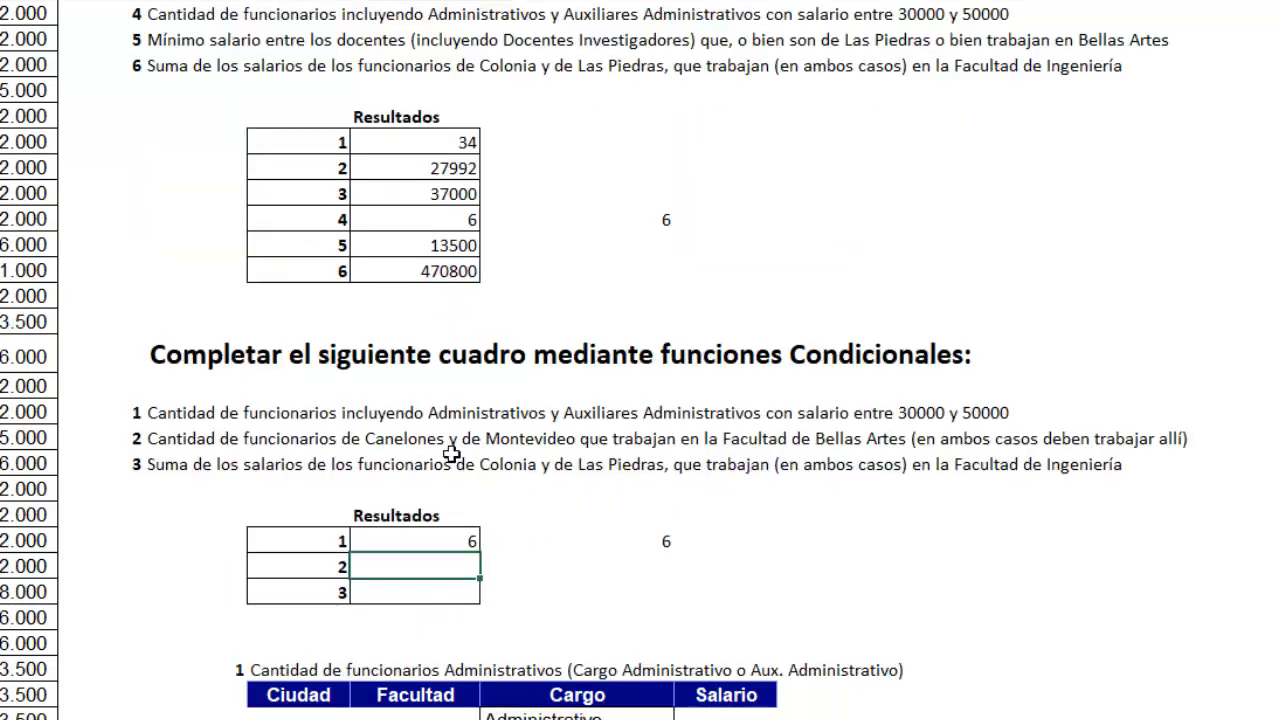
pyautogui.scroll(3, 560, 200)
pyautogui.click(430, 594)
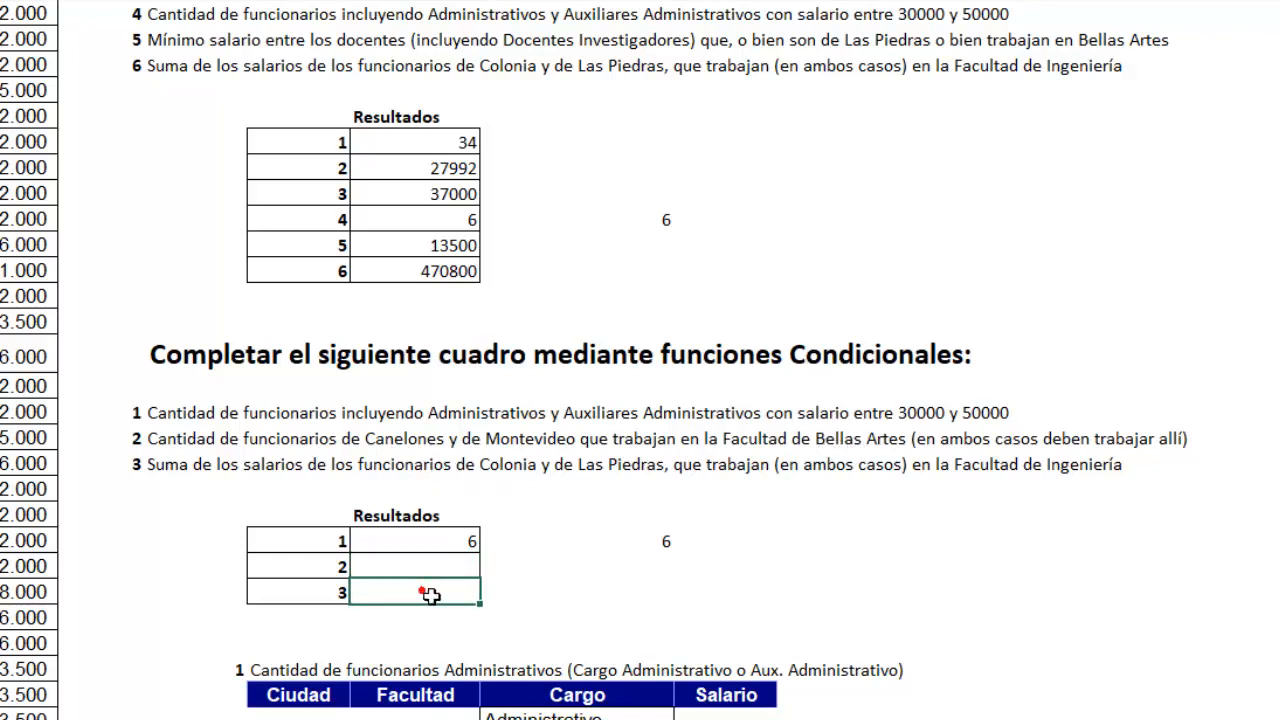
pyautogui.scroll(-1, 256, 500)
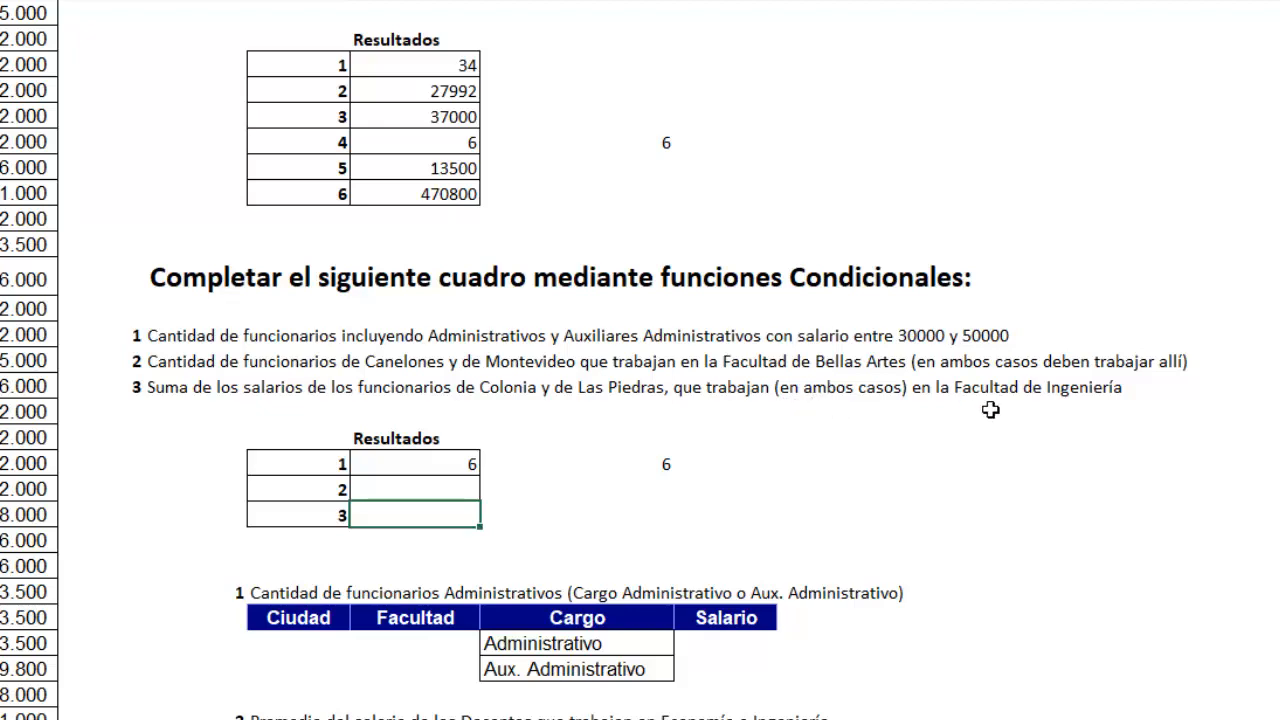
pyautogui.scroll(-6, 970, 454)
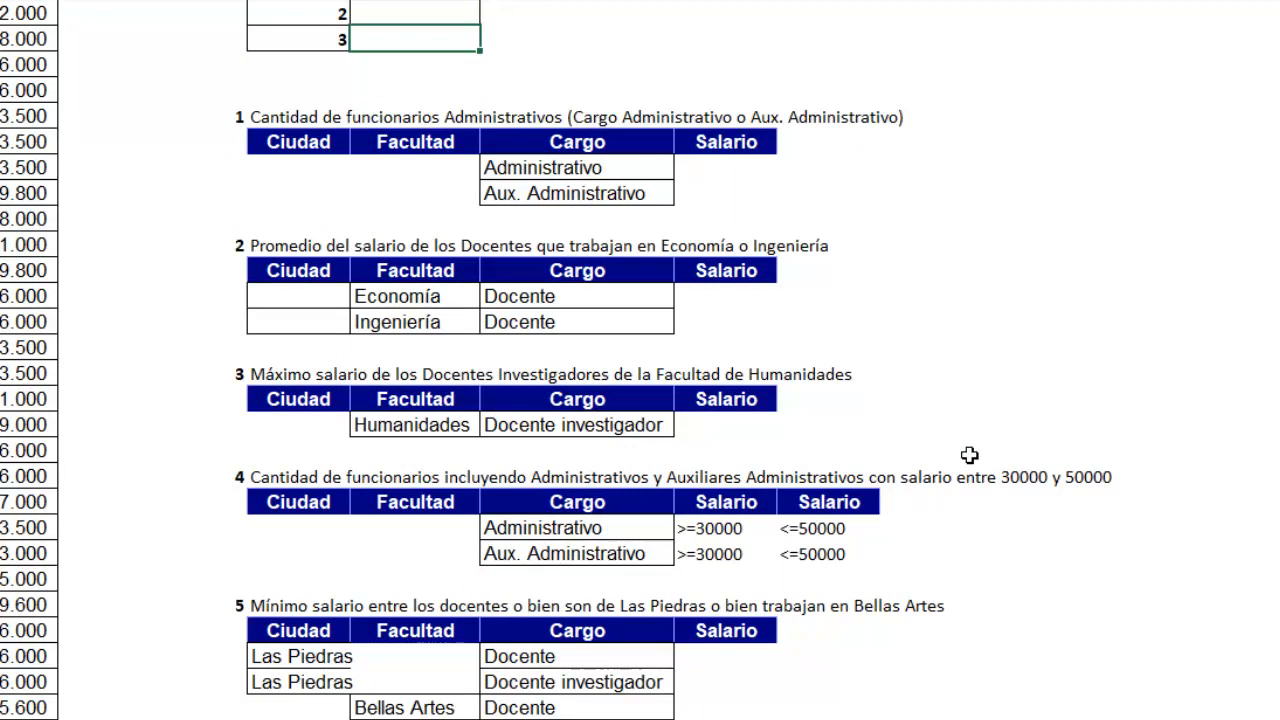
pyautogui.scroll(4, 971, 451)
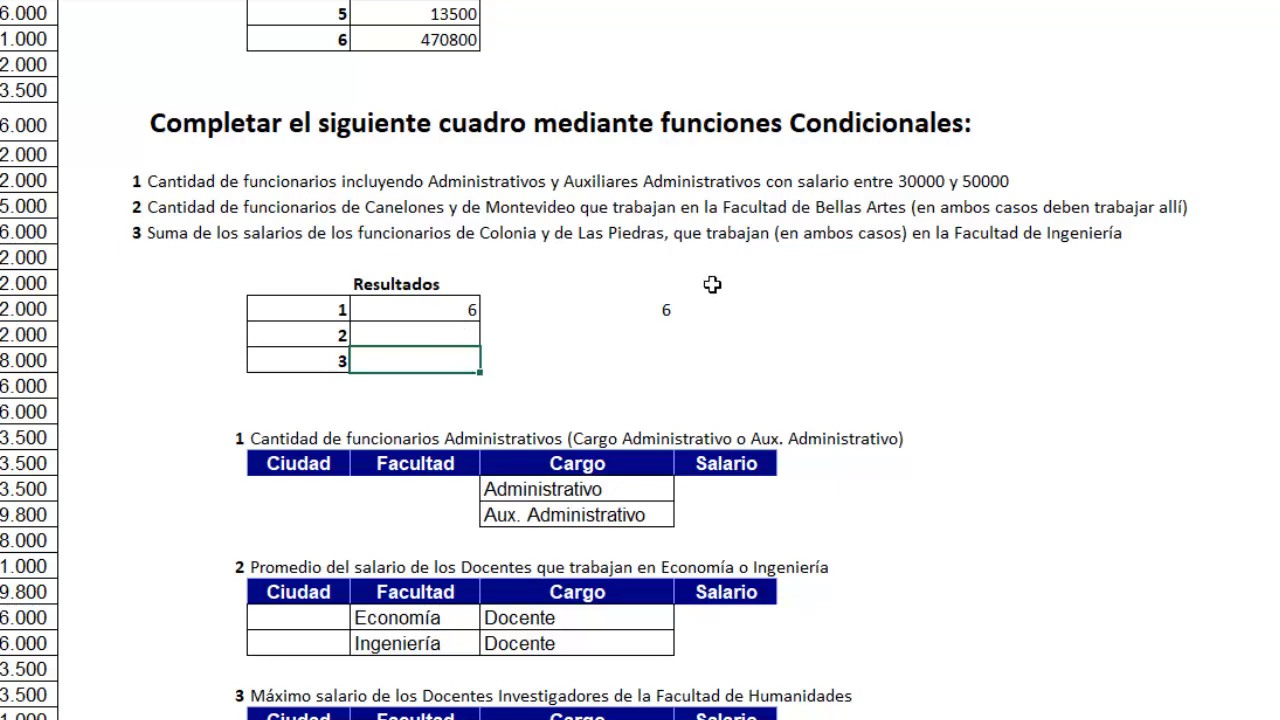
# - Copy the Ciudad, Facultad and Cargo columns of criteria table 5 and paste them below the *Administrativo criteria table
pyautogui.scroll(-10, 712, 285)
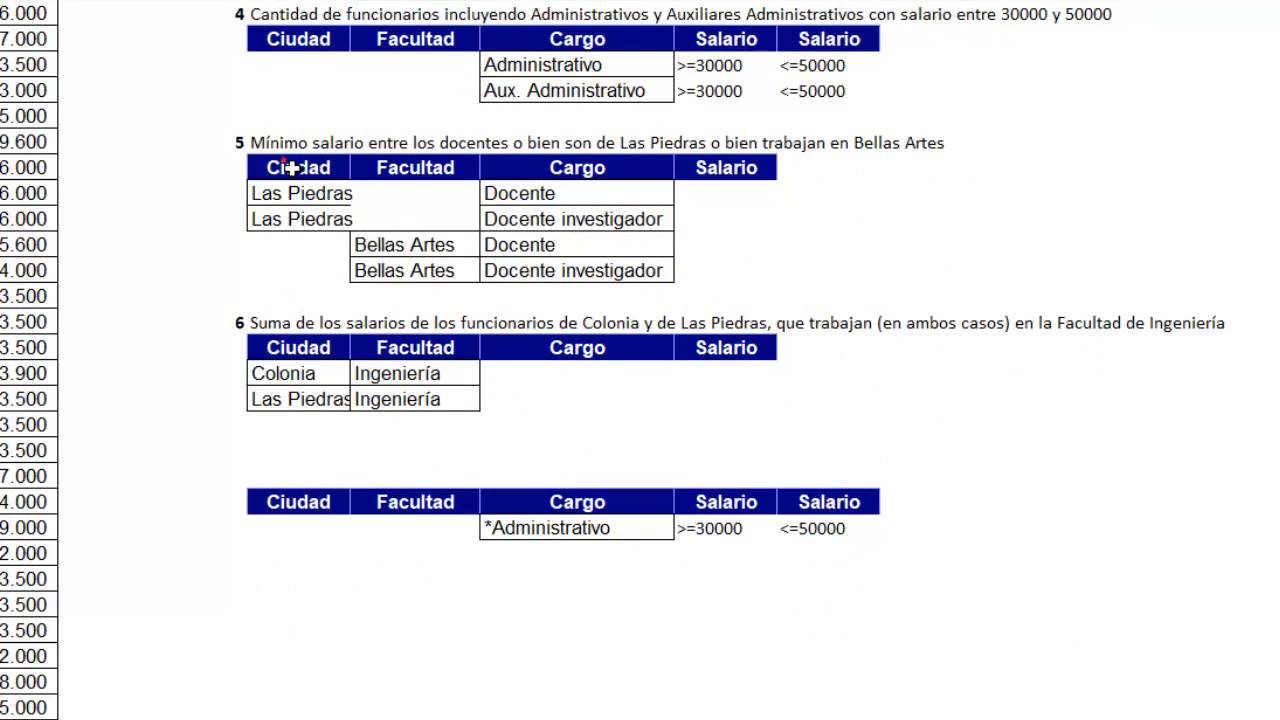
pyautogui.moveTo(288, 168); pyautogui.dragTo(591, 283)
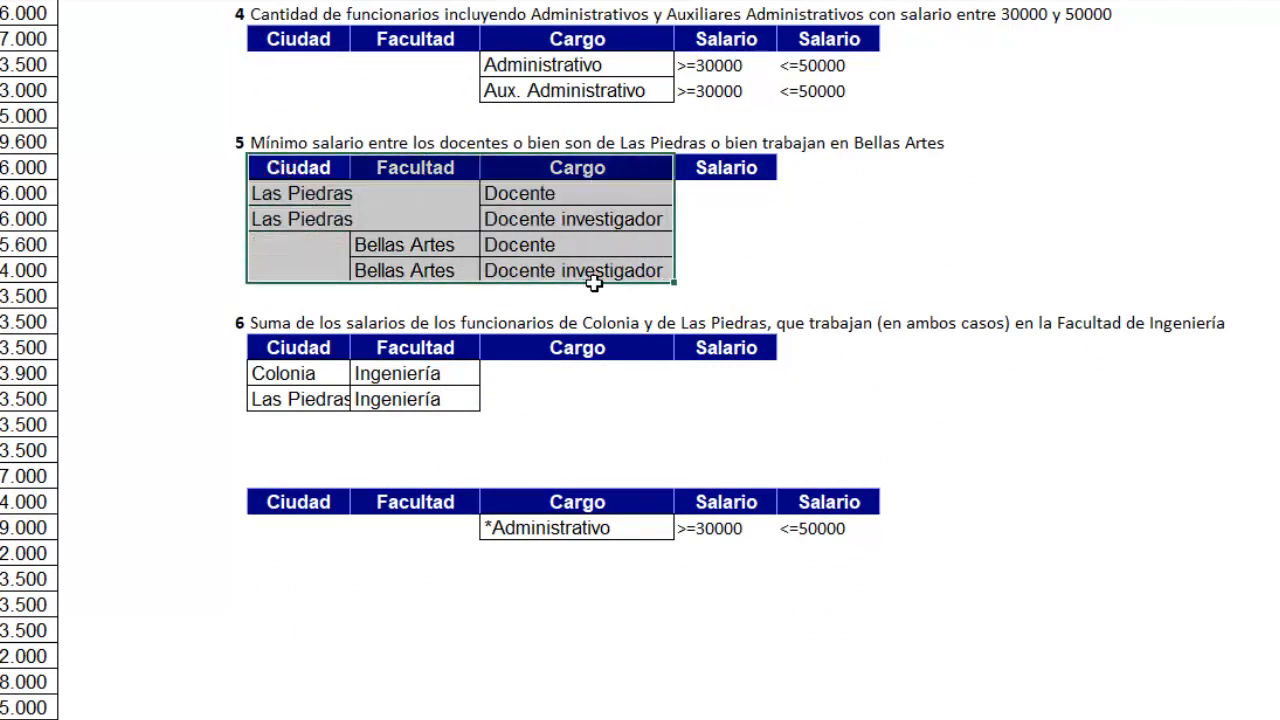
pyautogui.hotkey('ctrl', 'c')
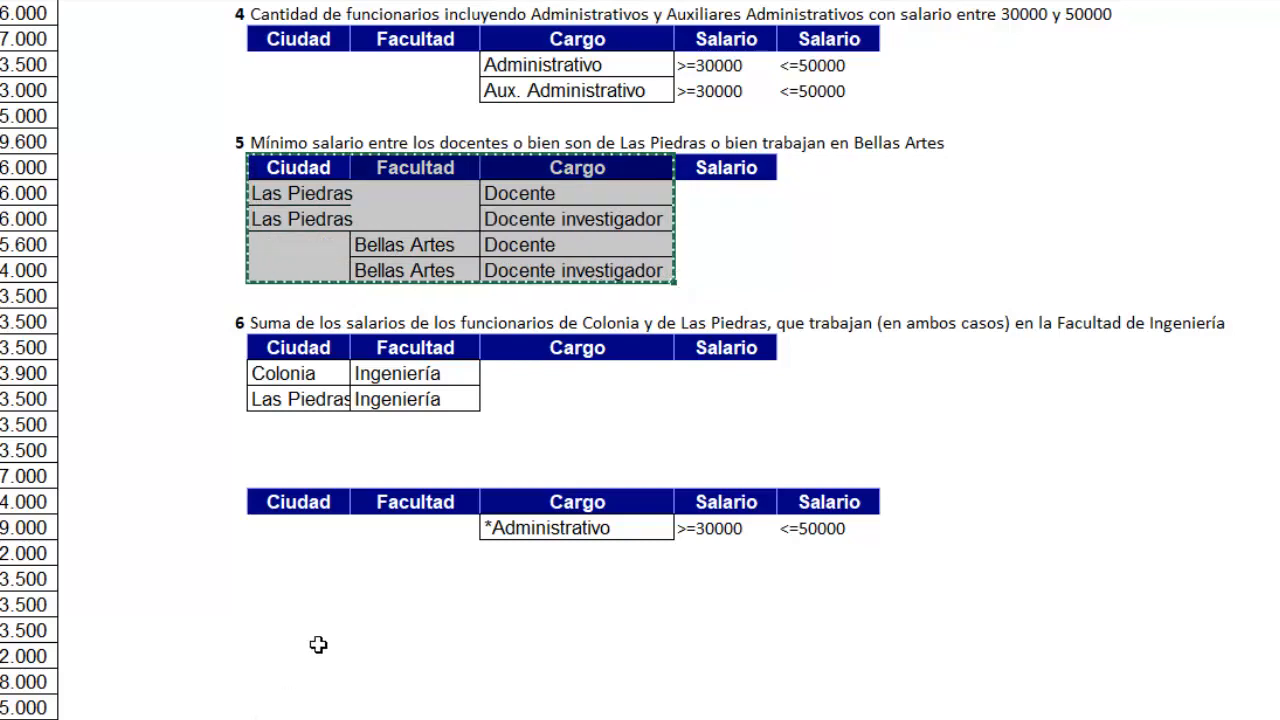
pyautogui.click(288, 612)
pyautogui.press('Return')
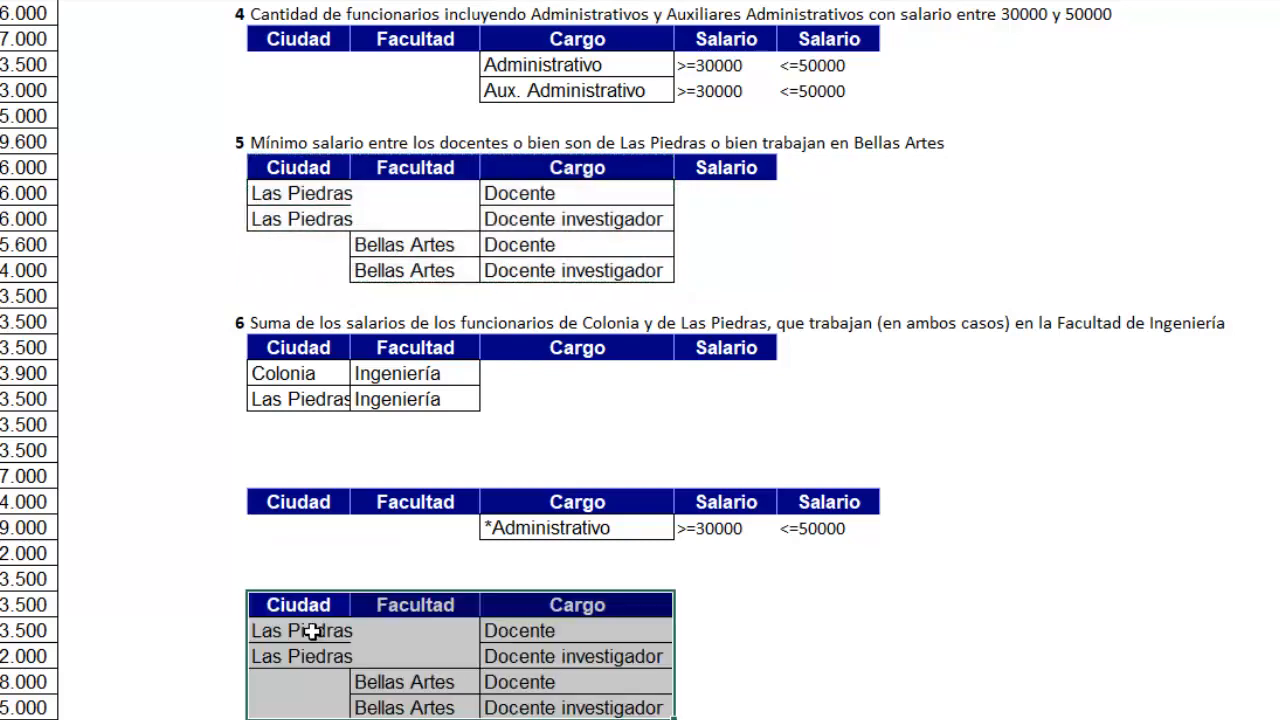
# - Change the Cargo of the first Las Piedras row in the pasted table to Docente* and clear the second Las Piedras row
pyautogui.click(349, 688)
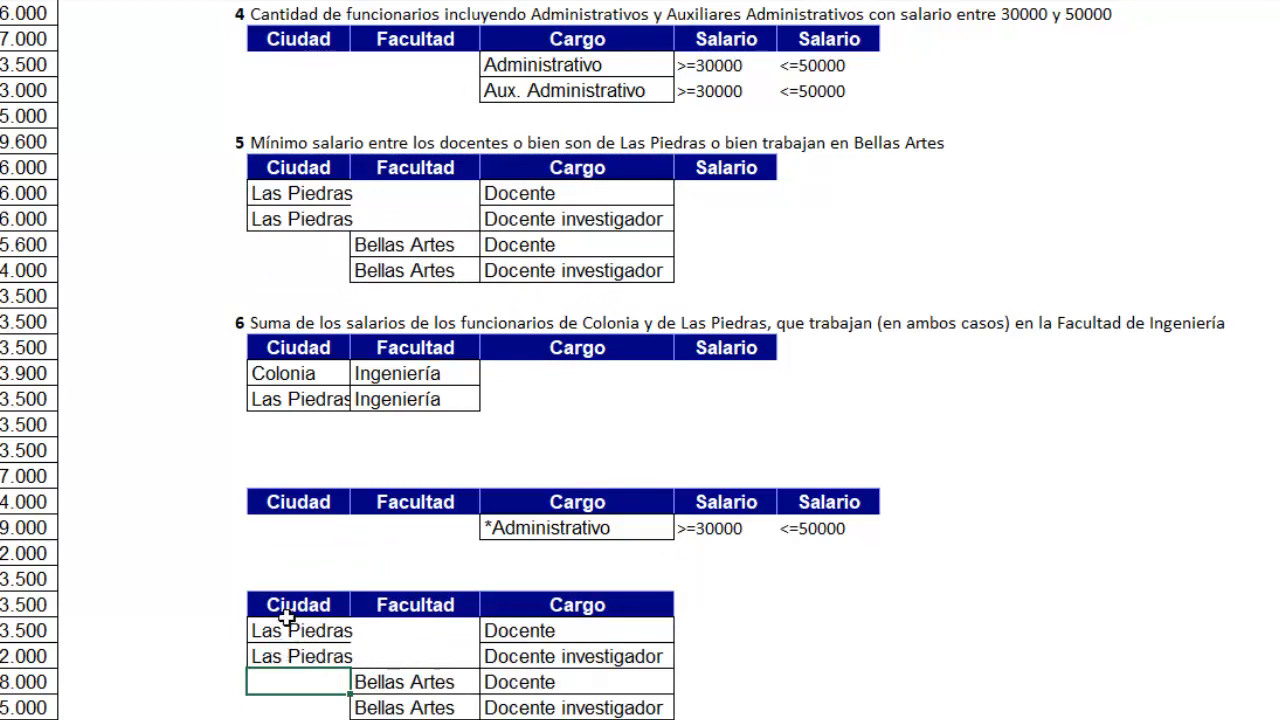
pyautogui.click(546, 632)
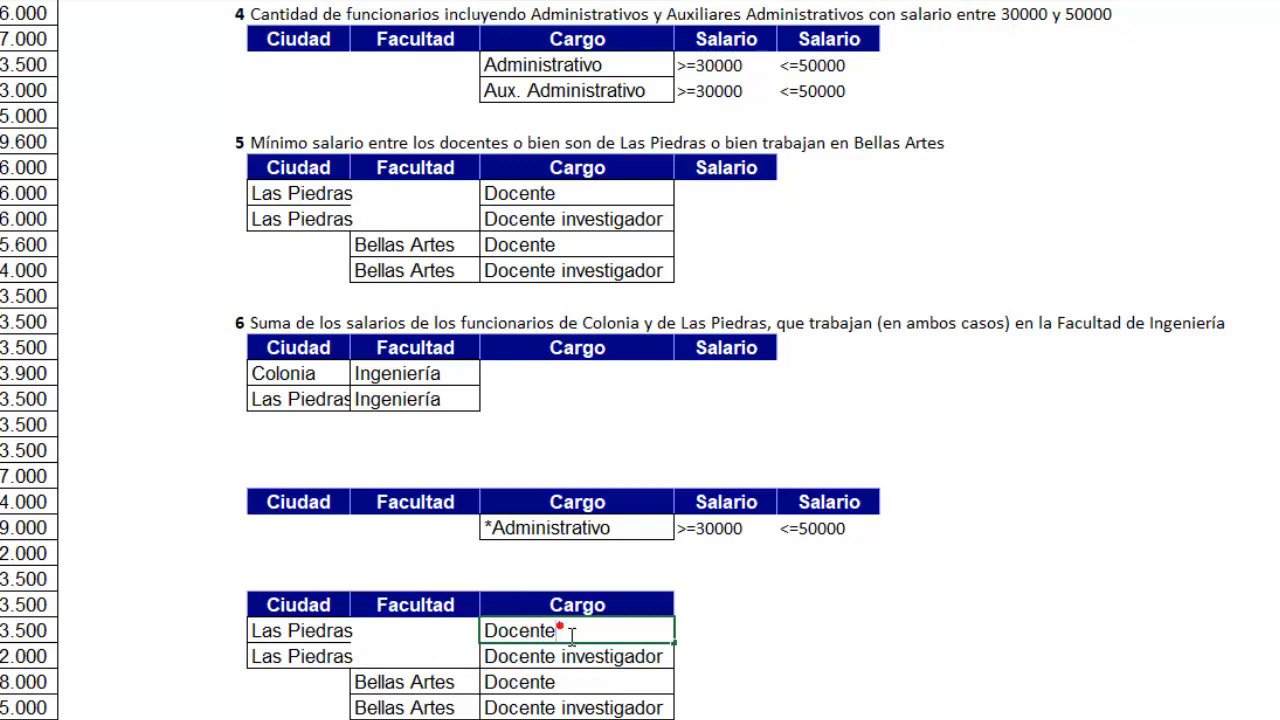
pyautogui.write('*')
pyautogui.moveTo(263, 657); pyautogui.dragTo(650, 657)
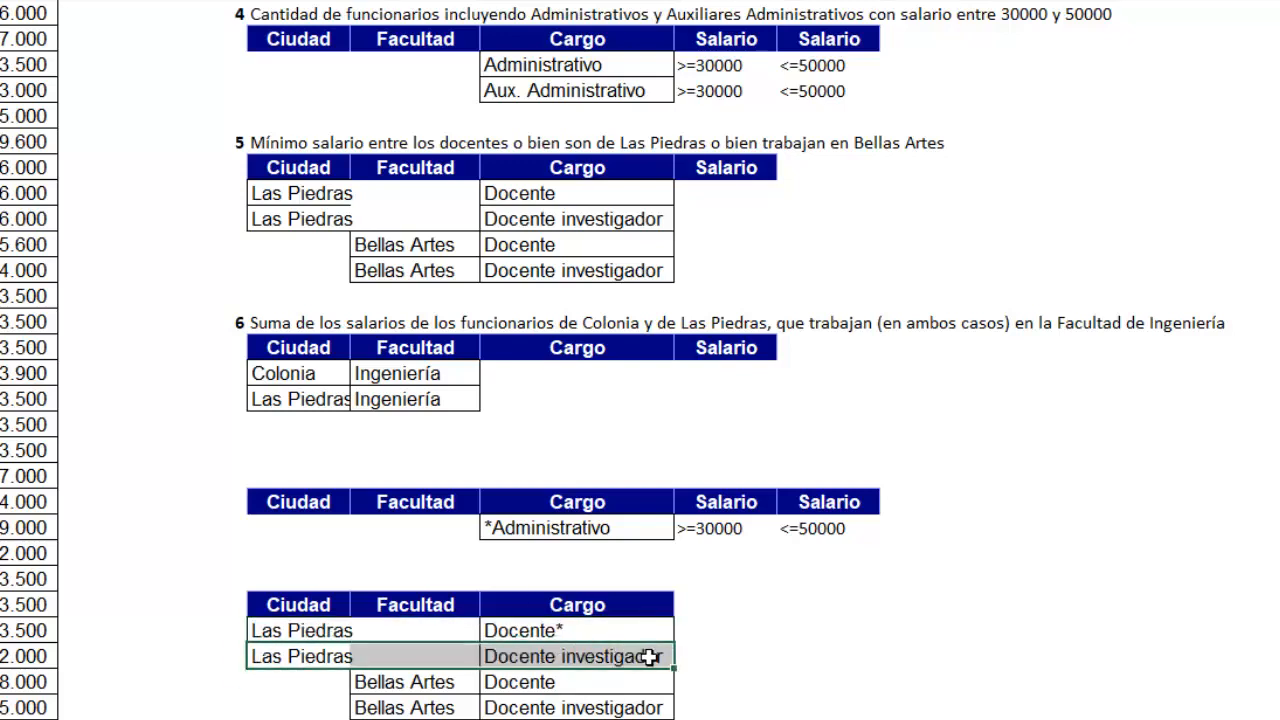
pyautogui.press('Delete')
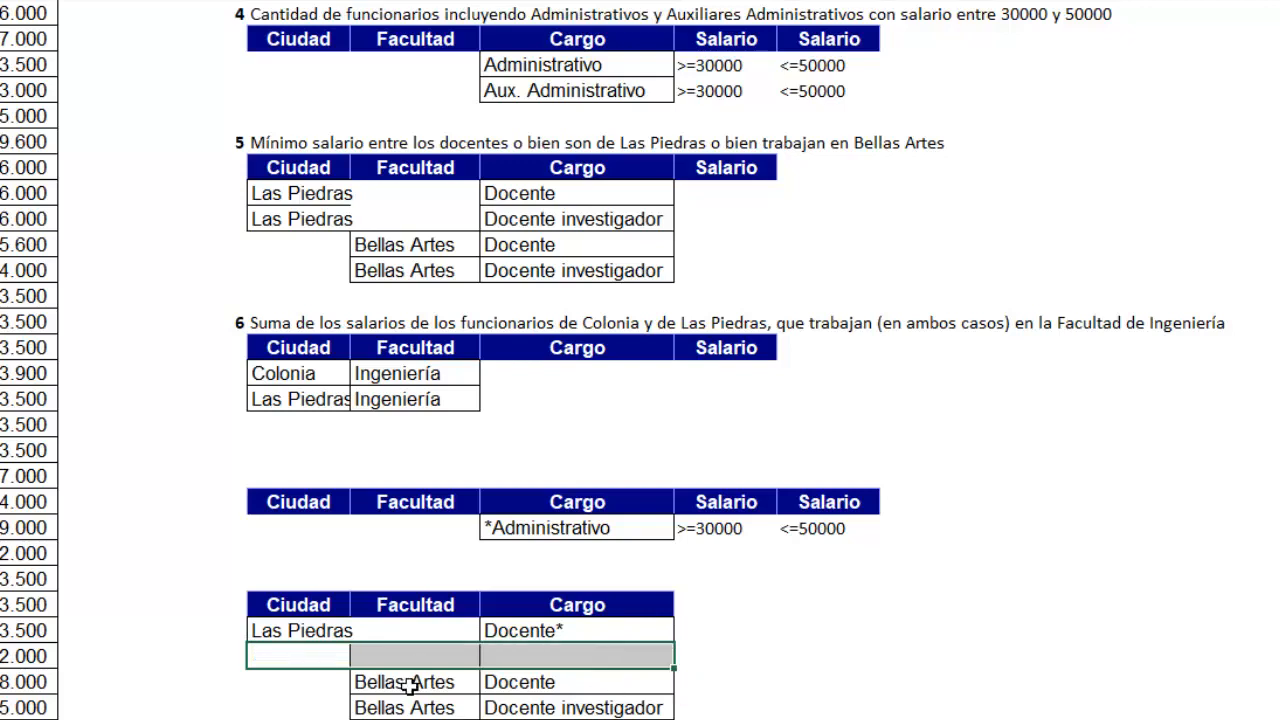
# - Move the Bellas Artes Docente row up into the cleared row and change its Cargo to Docente*
pyautogui.moveTo(404, 683); pyautogui.dragTo(592, 668)
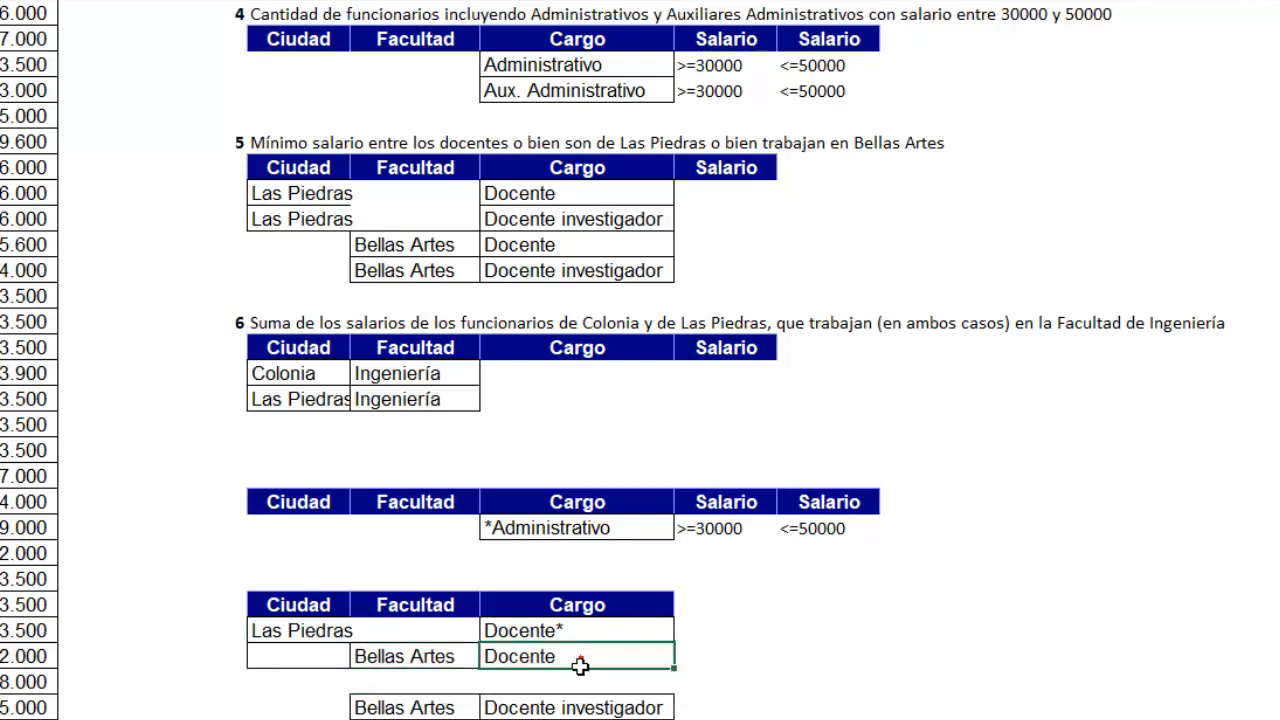
pyautogui.click(580, 661)
pyautogui.press('Up')
pyautogui.press('Up')
pyautogui.click(580, 662)
pyautogui.doubleClick(585, 662)
pyautogui.write('*')
pyautogui.press('Return')
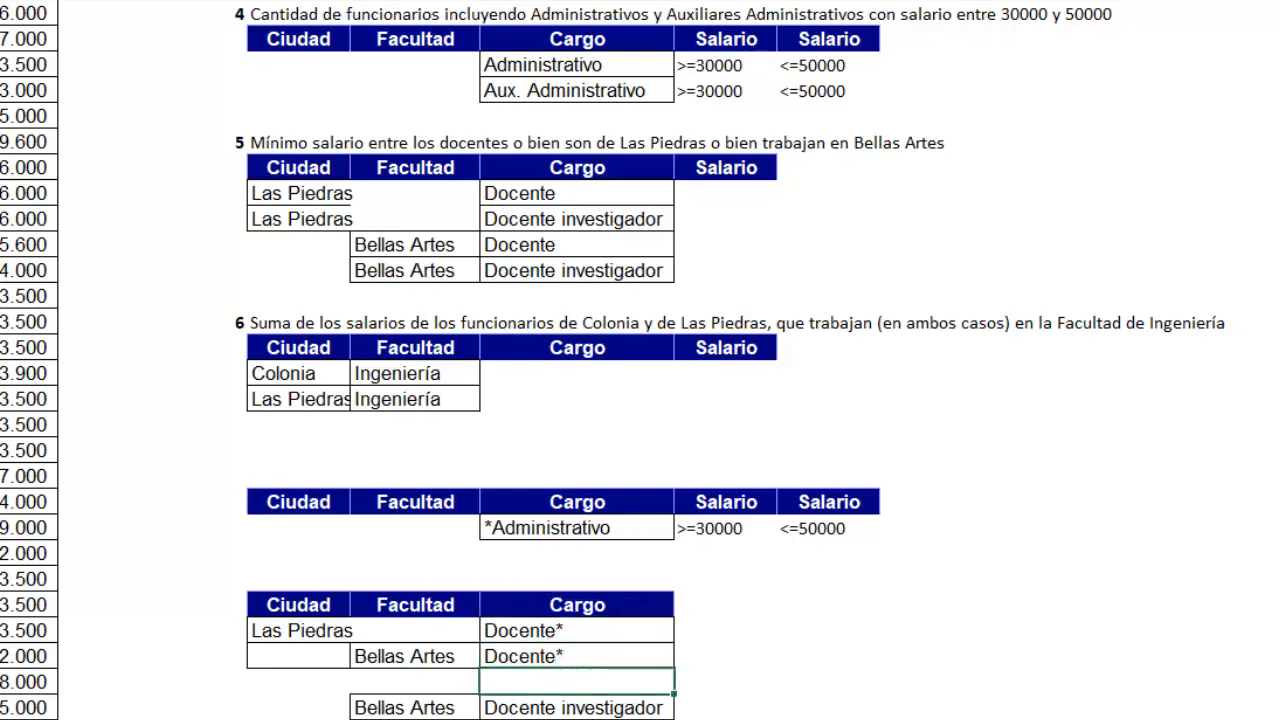
# - Clear the leftover Bellas Artes Docente investigador row beneath the Docente* criteria table
pyautogui.click(810, 708)
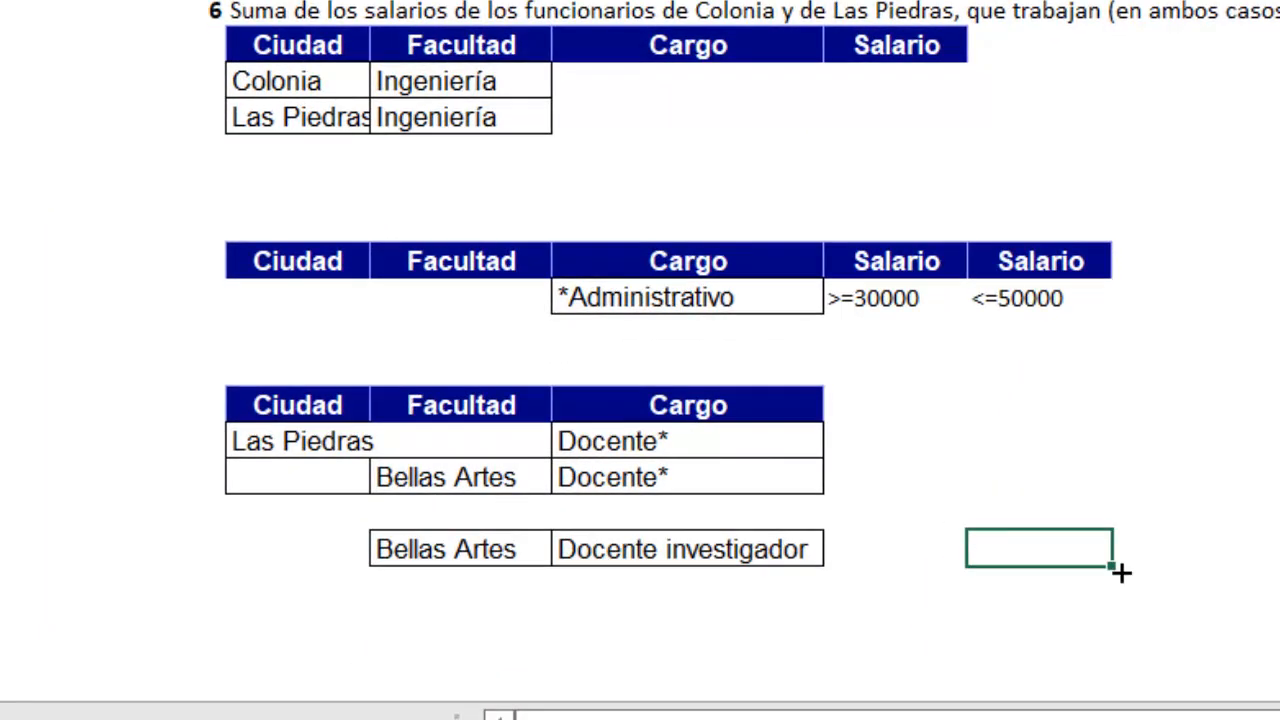
pyautogui.moveTo(1120, 572); pyautogui.dragTo(223, 554)
pyautogui.click(687, 585)
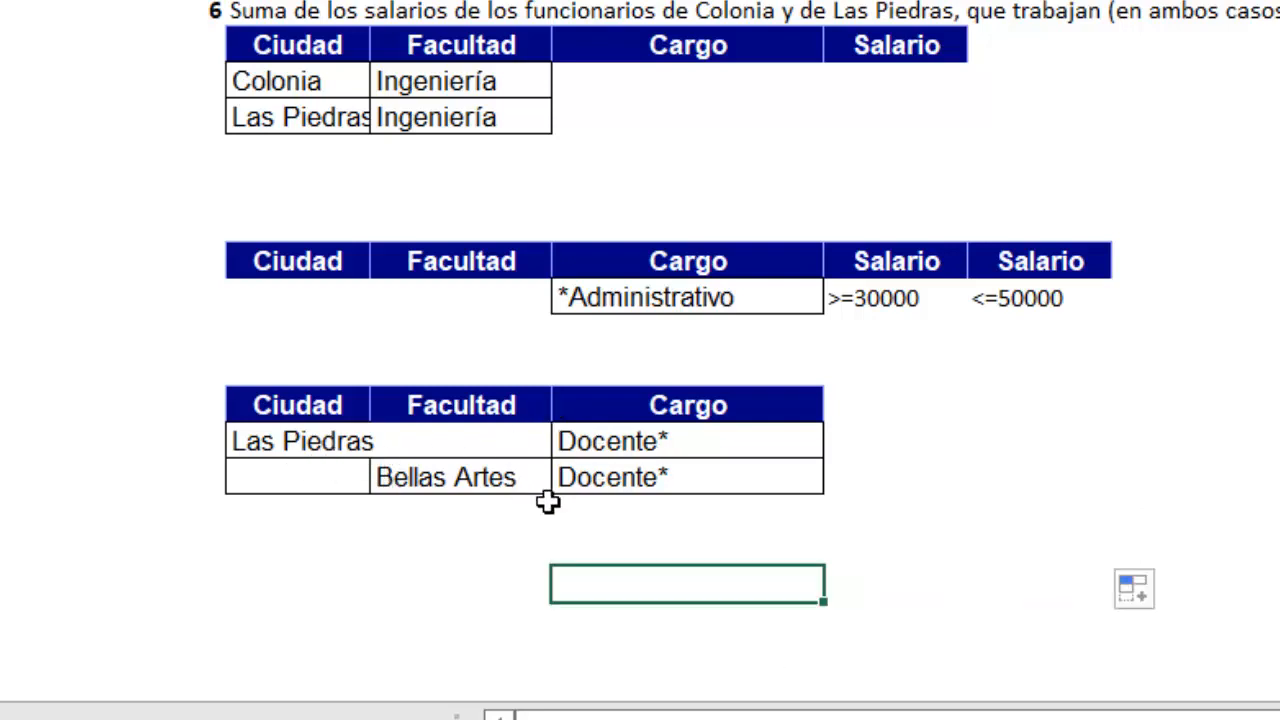
# - Copy the BDMIN formula from result 5 of the database functions table into the adjacent empty cell
pyautogui.scroll(1, 580, 583)
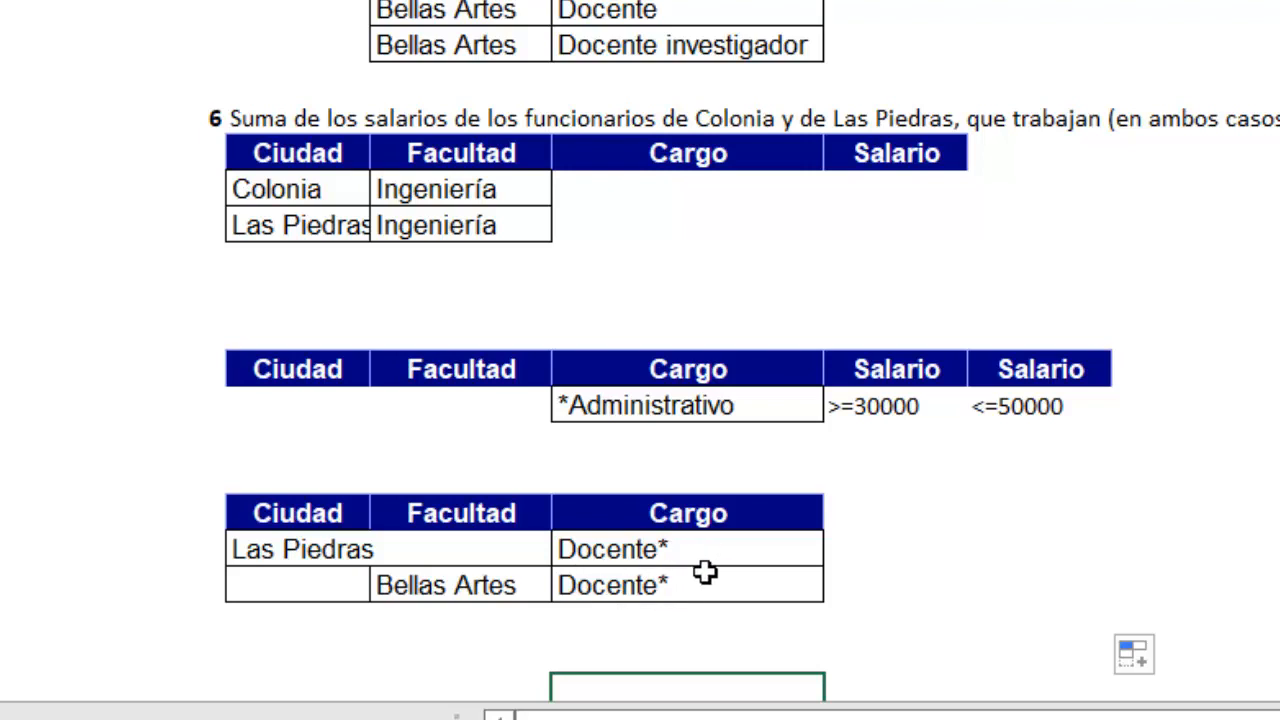
pyautogui.scroll(7, 972, 490)
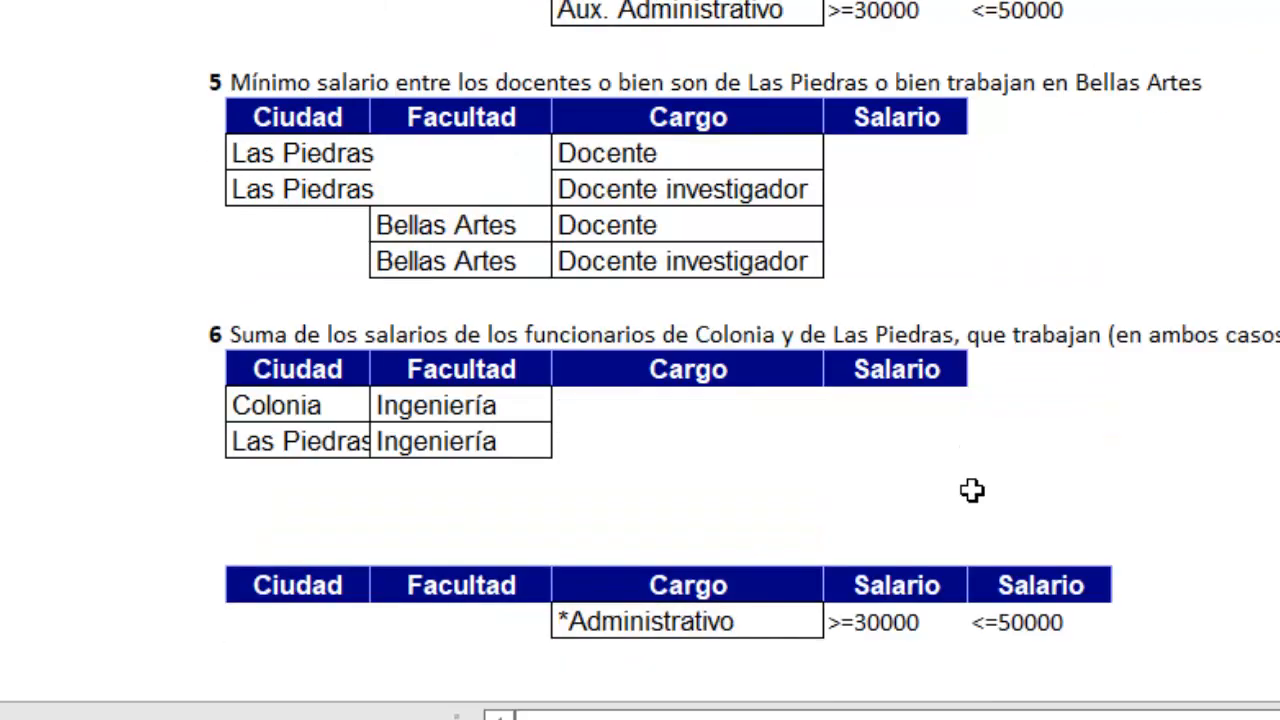
pyautogui.scroll(4, 997, 492)
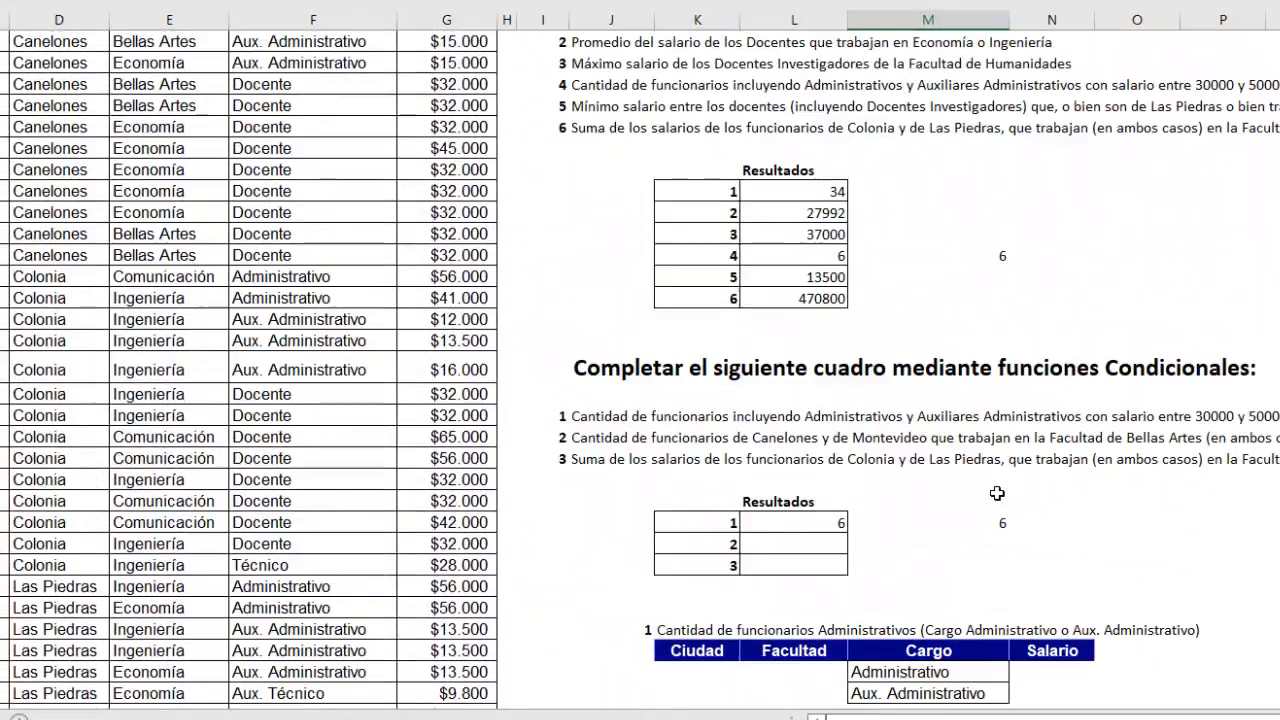
pyautogui.click(800, 277)
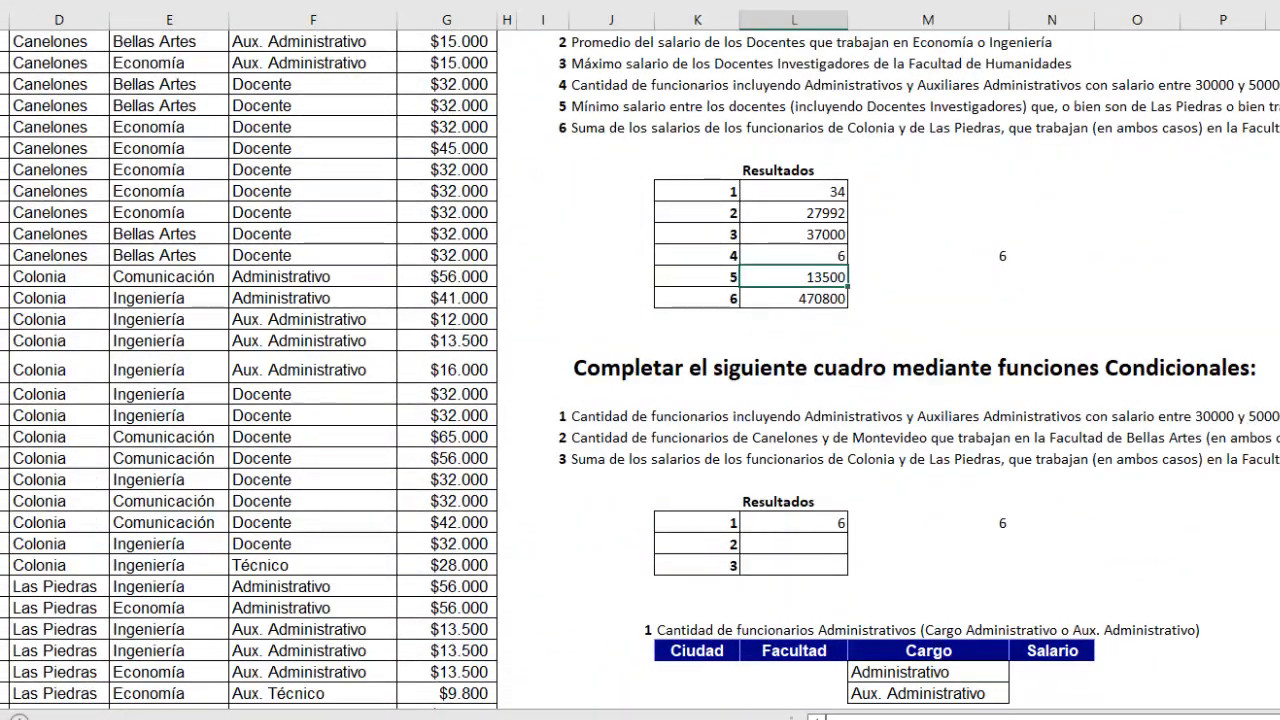
pyautogui.click(272, 1)
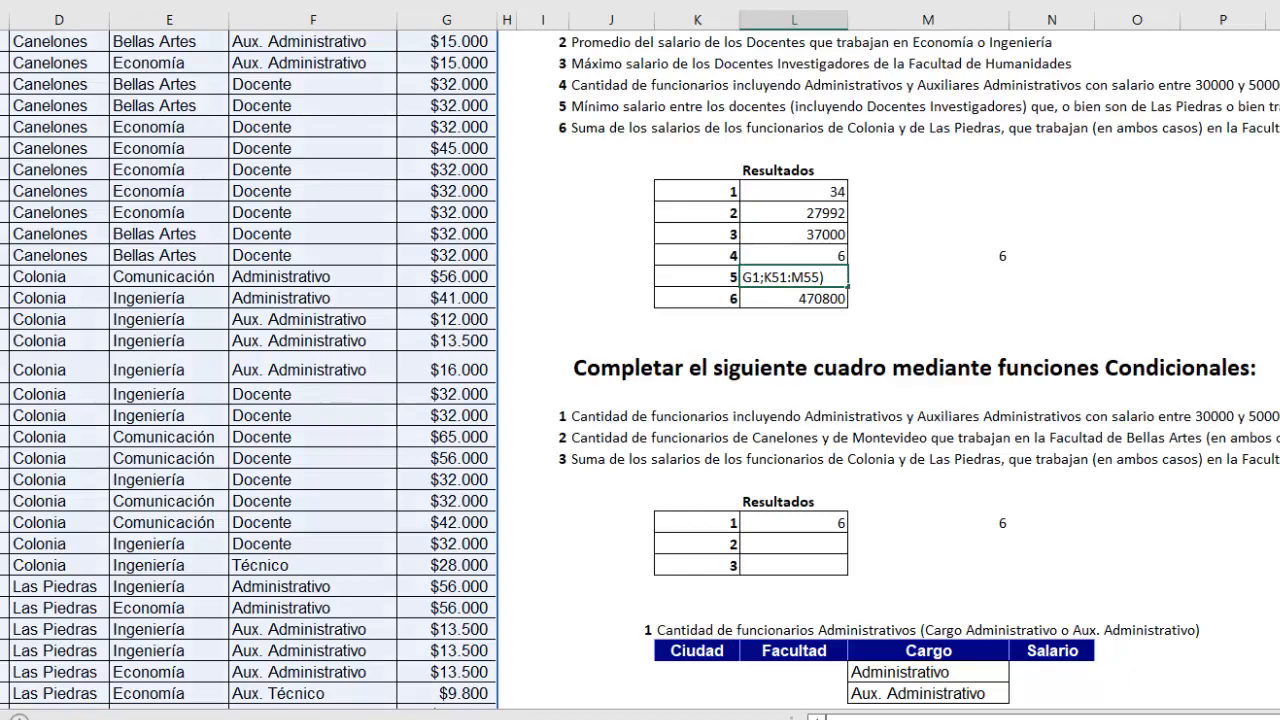
pyautogui.press('Escape')
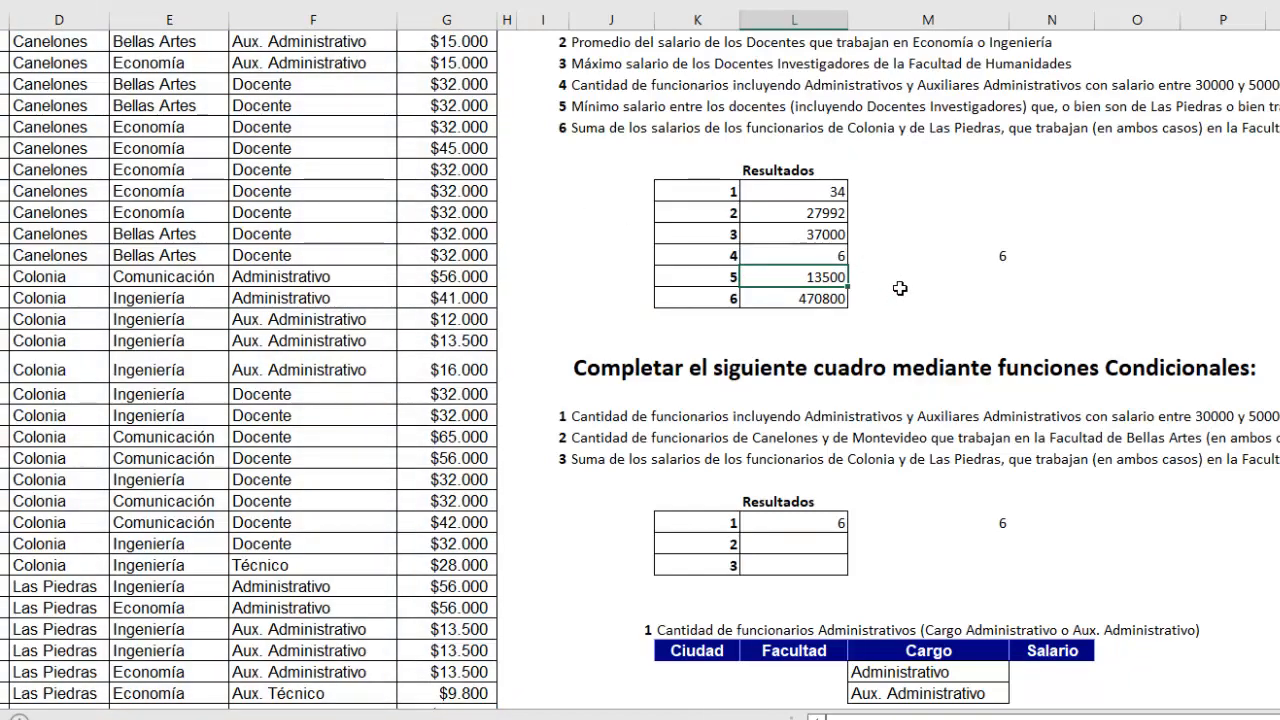
# - Replace the K51:M55 criteria range in the copied BDMIN formula with the header and two rows of the Docente* table
pyautogui.press('F2')
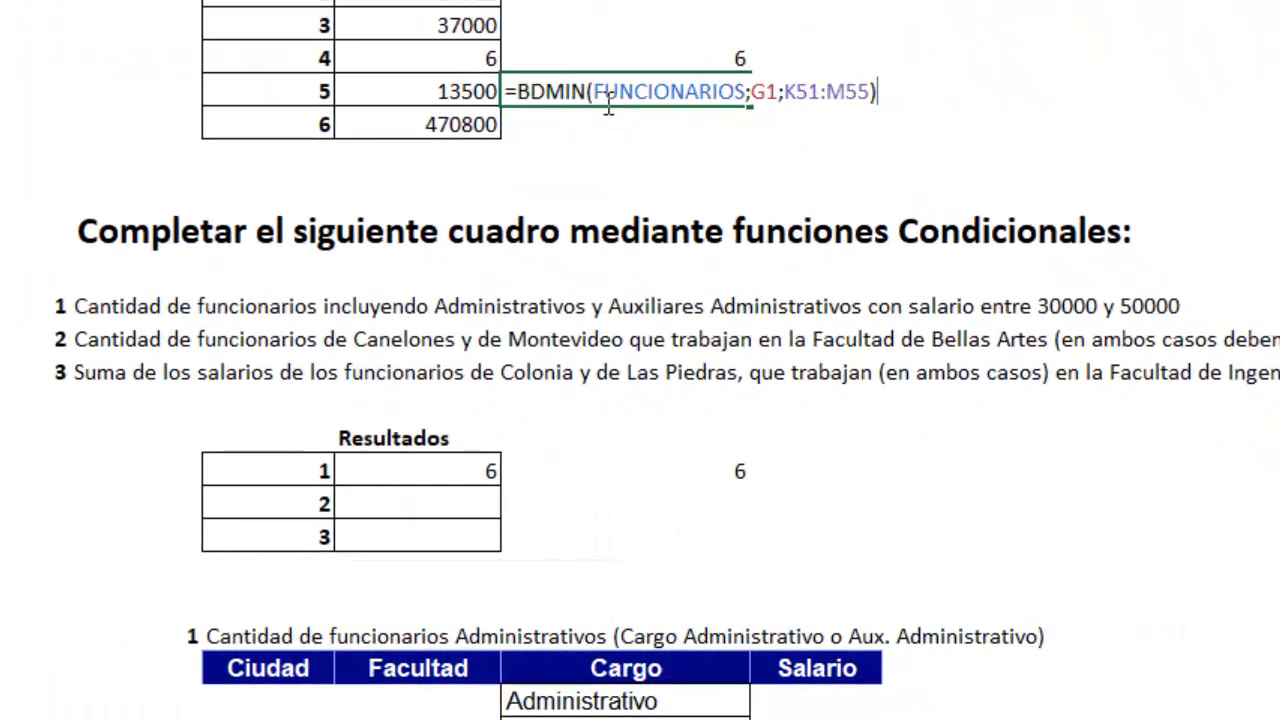
pyautogui.moveTo(786, 100); pyautogui.dragTo(886, 105)
pyautogui.press('BackSpace')
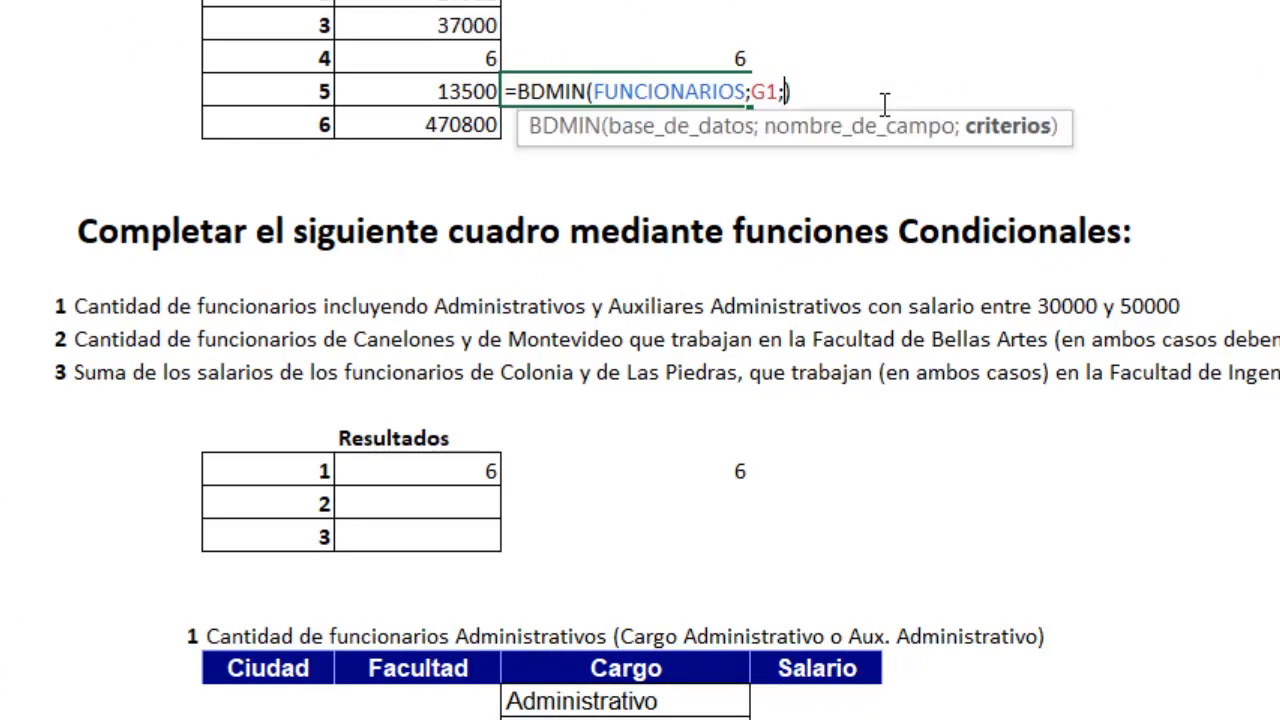
pyautogui.scroll(-4, 617, 257)
pyautogui.scroll(-10, 617, 257)
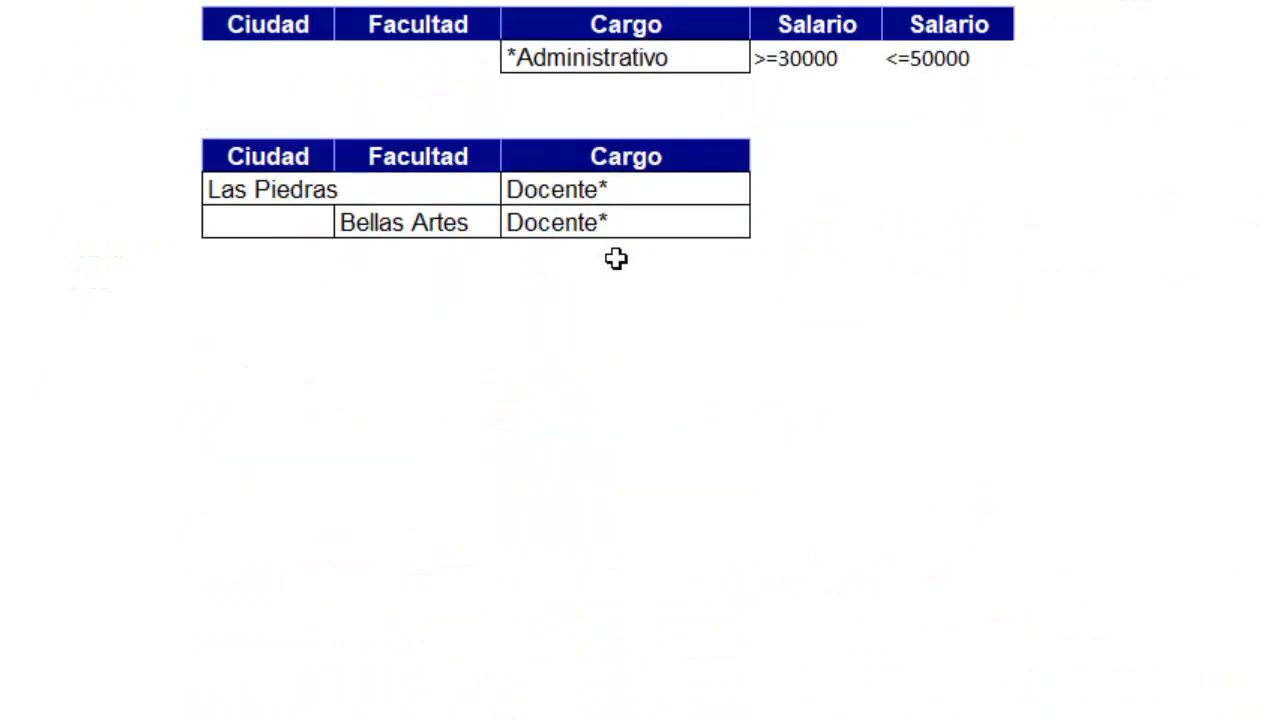
pyautogui.moveTo(236, 160); pyautogui.dragTo(614, 229)
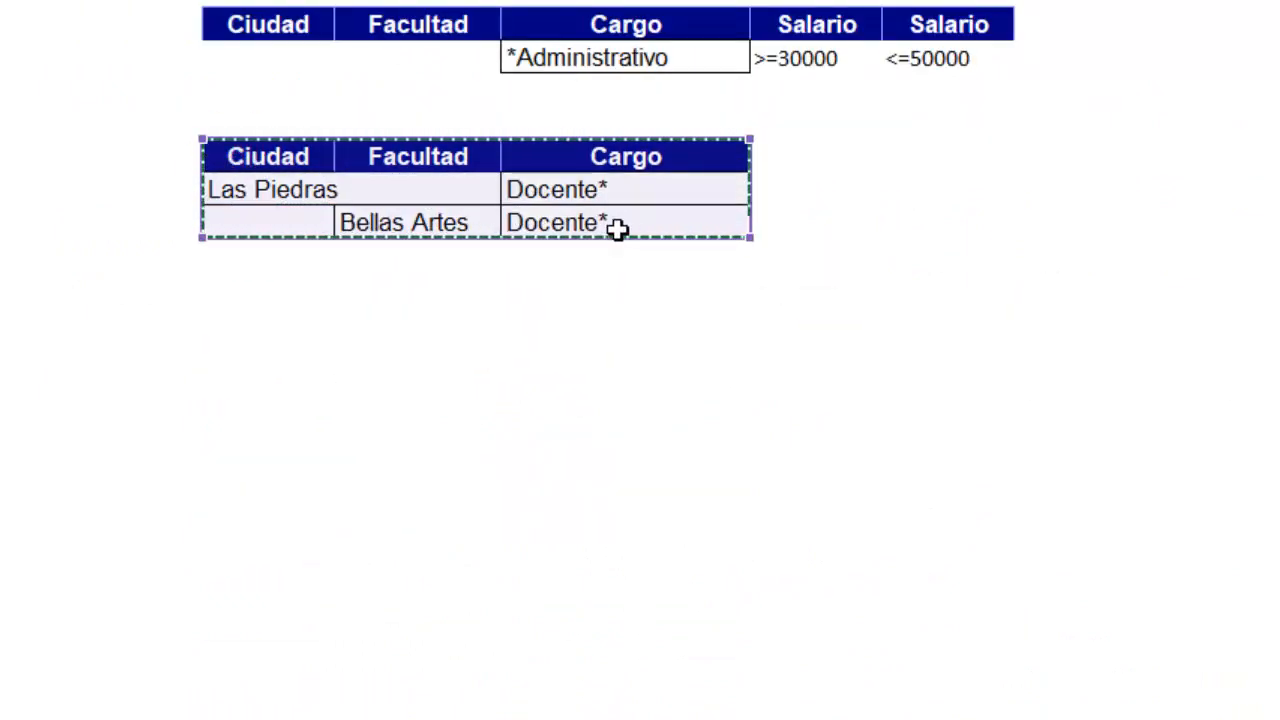
pyautogui.press('Return')
pyautogui.scroll(4, 617, 232)
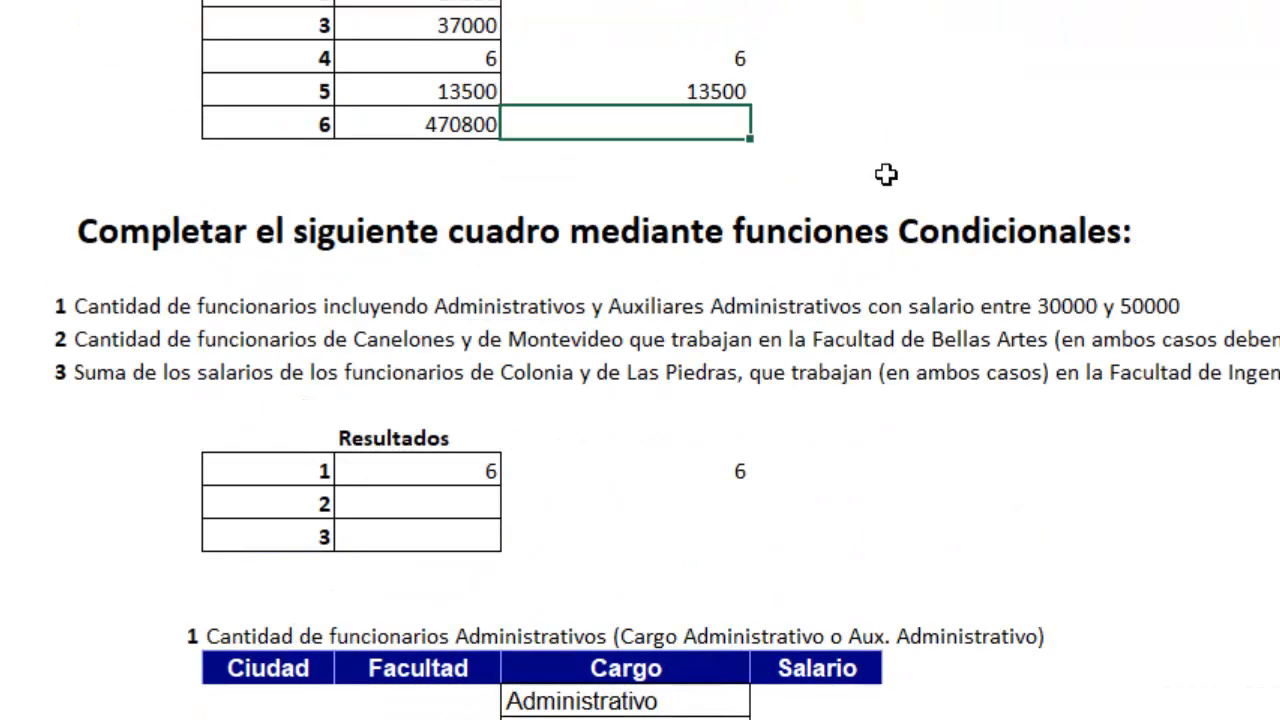
pyautogui.click(706, 91)
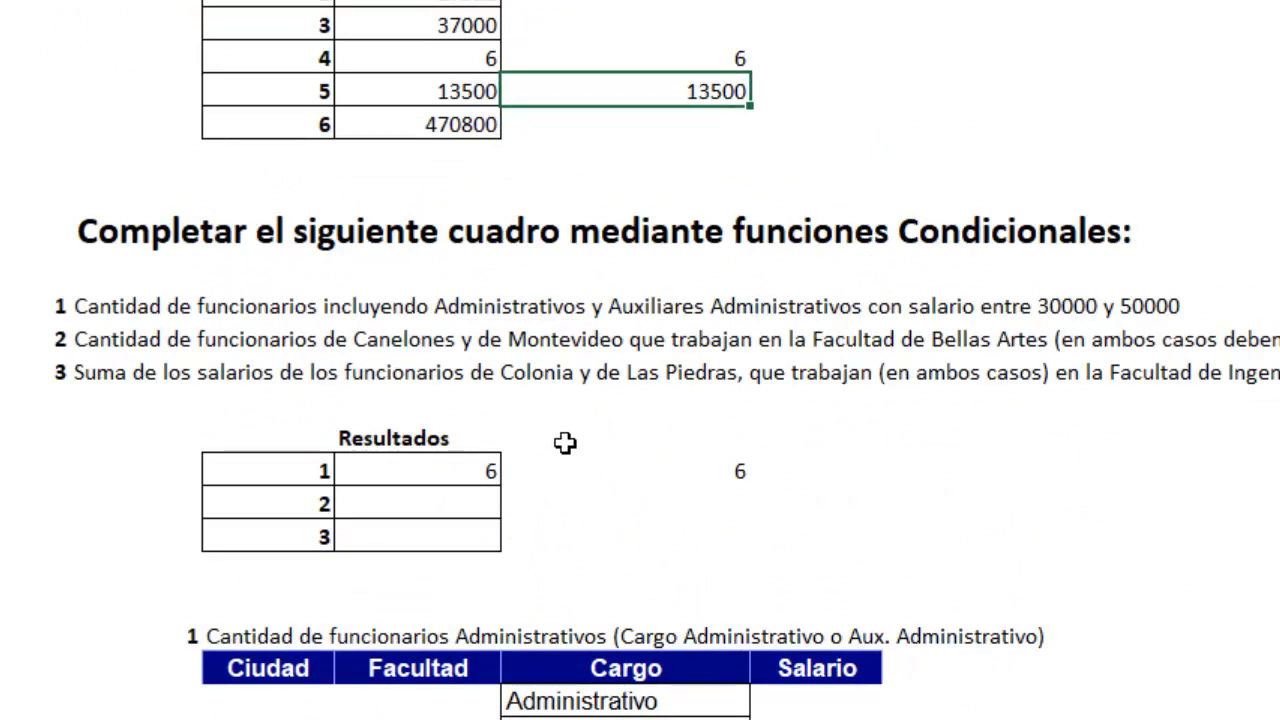
pyautogui.scroll(2, 563, 443)
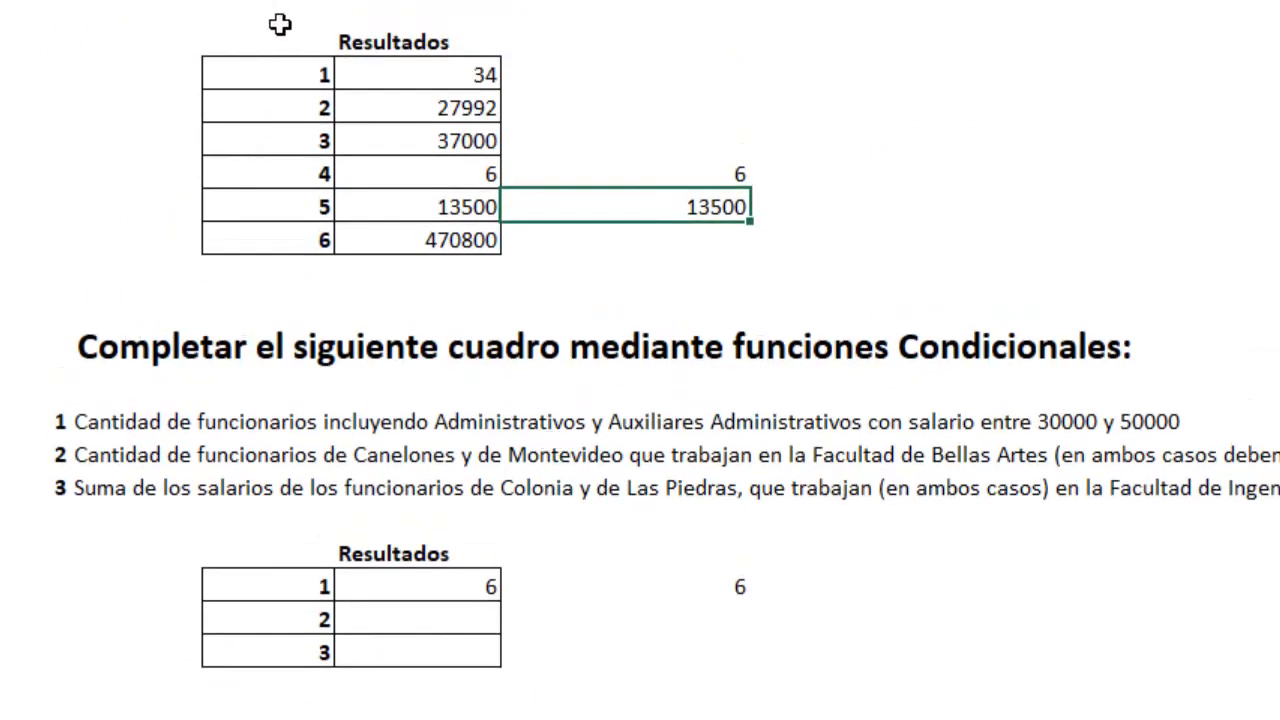
pyautogui.click(190, 34)
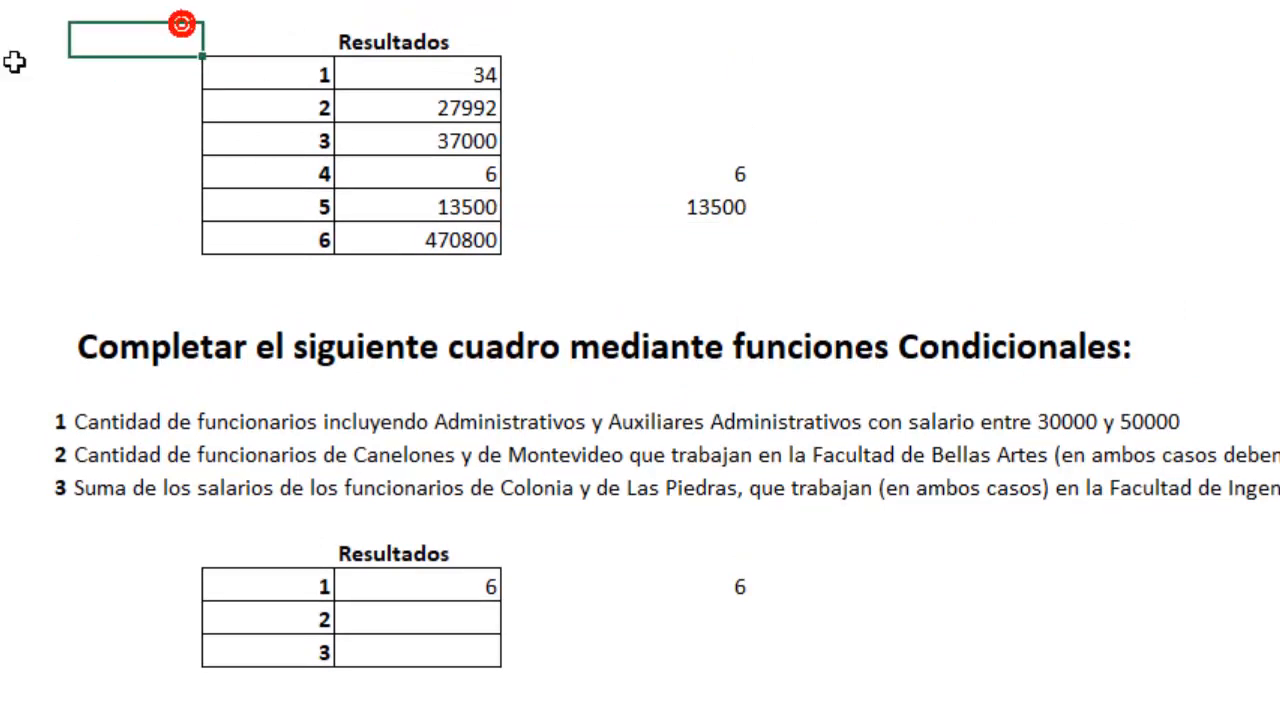